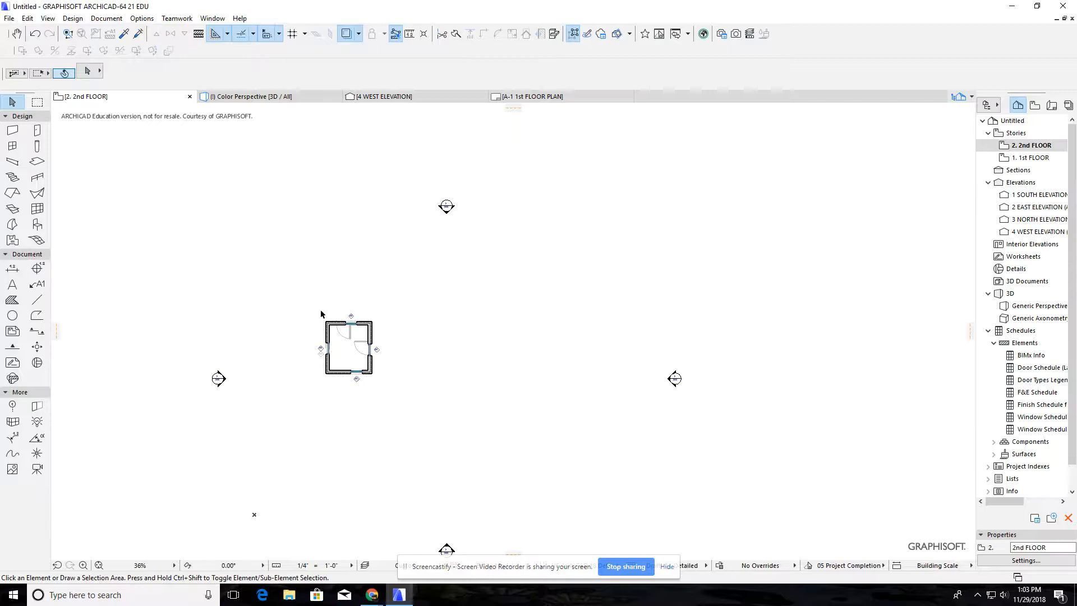
# In the 3D view, delete the four second-floor walls and the floor slab beneath them
pyautogui.click(375, 324)
pyautogui.press('F3')
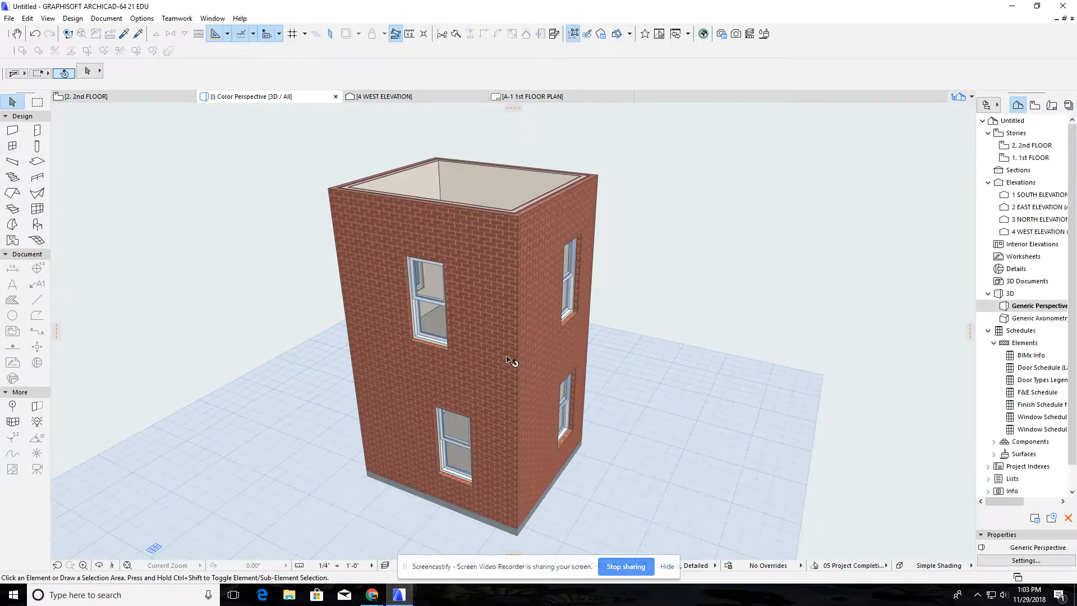
pyautogui.click(507, 338)
pyautogui.press('Delete')
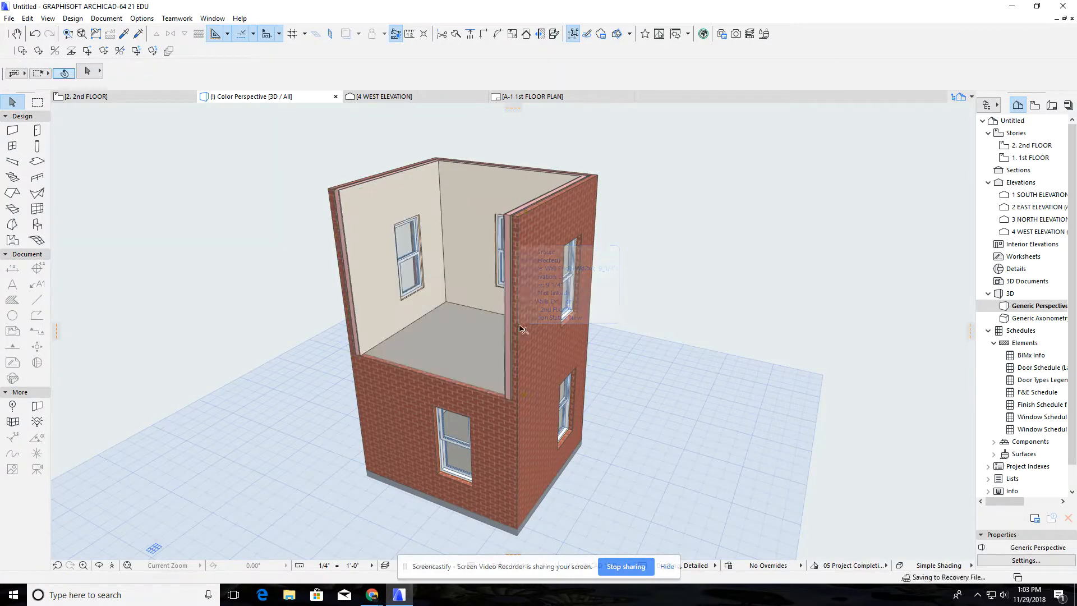
pyautogui.click(527, 323)
pyautogui.press('Delete')
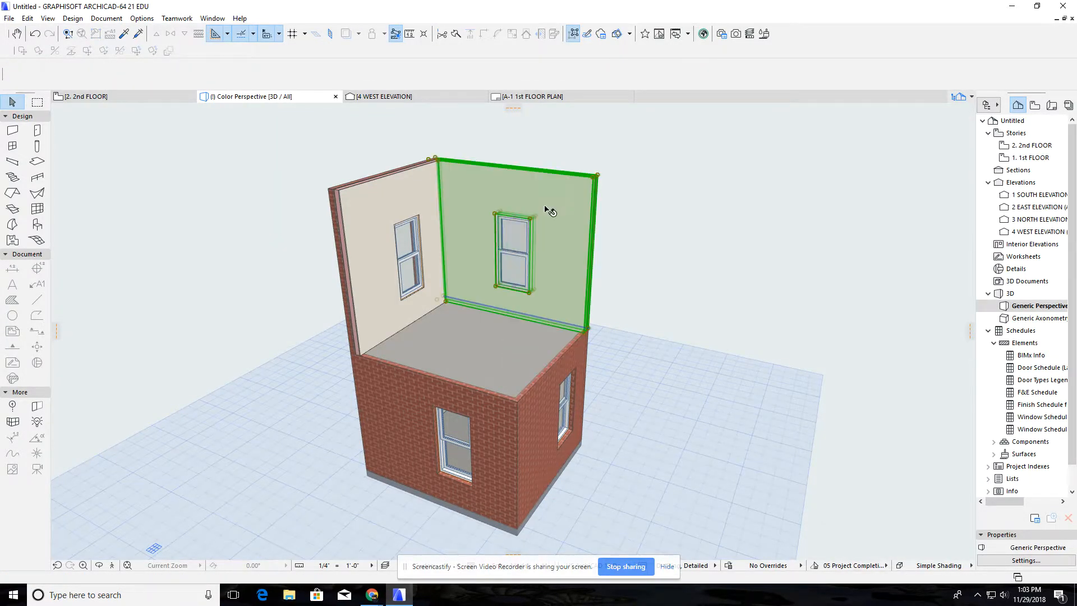
pyautogui.click(436, 230)
pyautogui.press('Delete')
pyautogui.click(426, 228)
pyautogui.press('Delete')
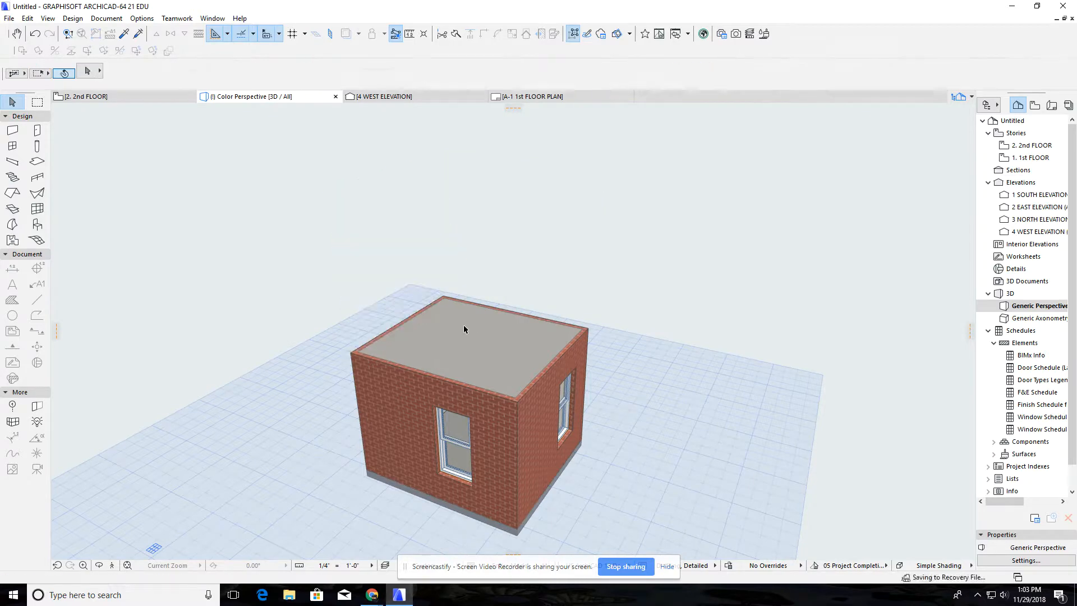
pyautogui.click(464, 325)
pyautogui.press('Delete')
# Delete the four first-floor walls and the ground slab from the 3D model
pyautogui.click(511, 324)
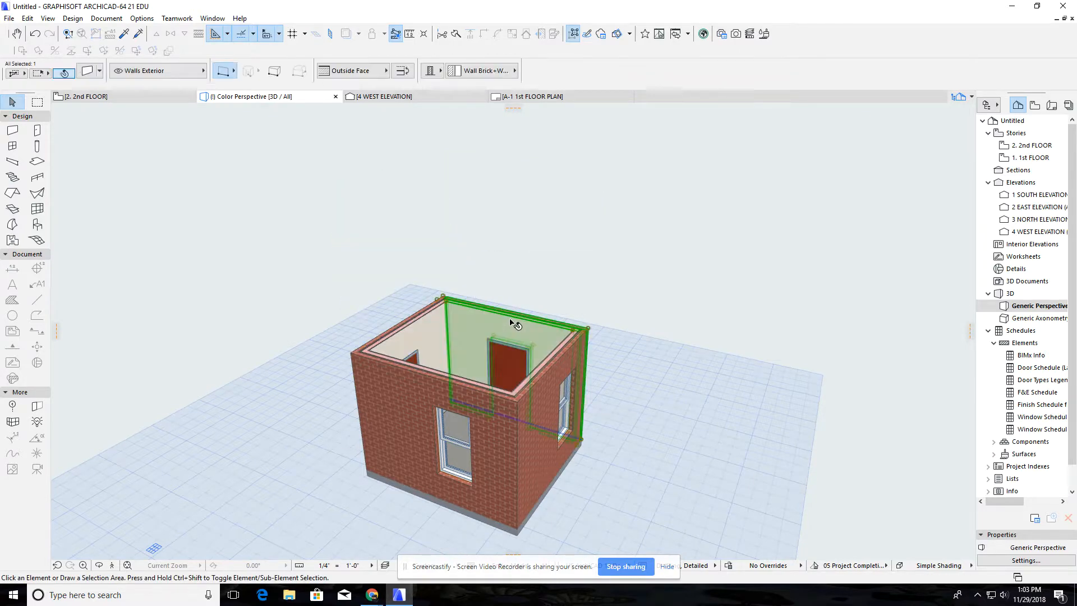
pyautogui.press('Delete')
pyautogui.click(435, 332)
pyautogui.press('Delete')
pyautogui.click(414, 399)
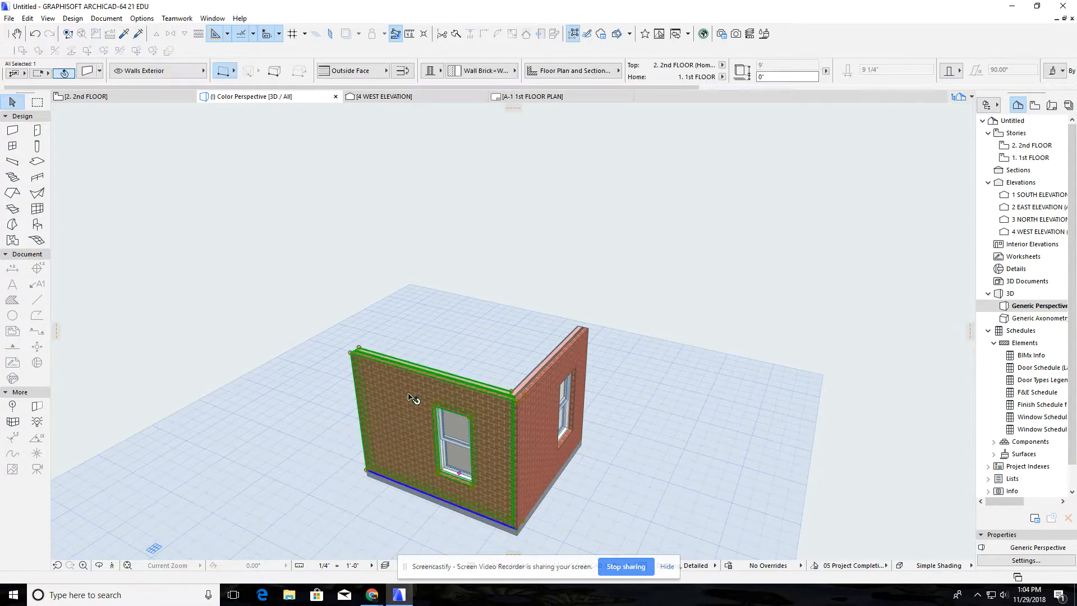
pyautogui.press('Delete')
pyautogui.click(530, 425)
pyautogui.press('Delete')
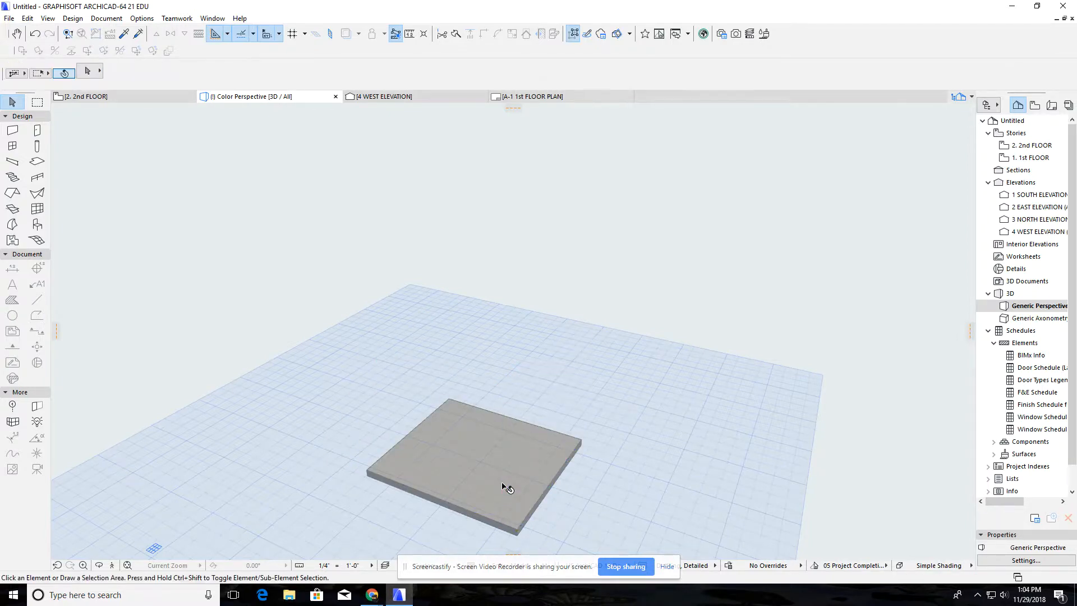
pyautogui.click(503, 486)
pyautogui.press('Delete')
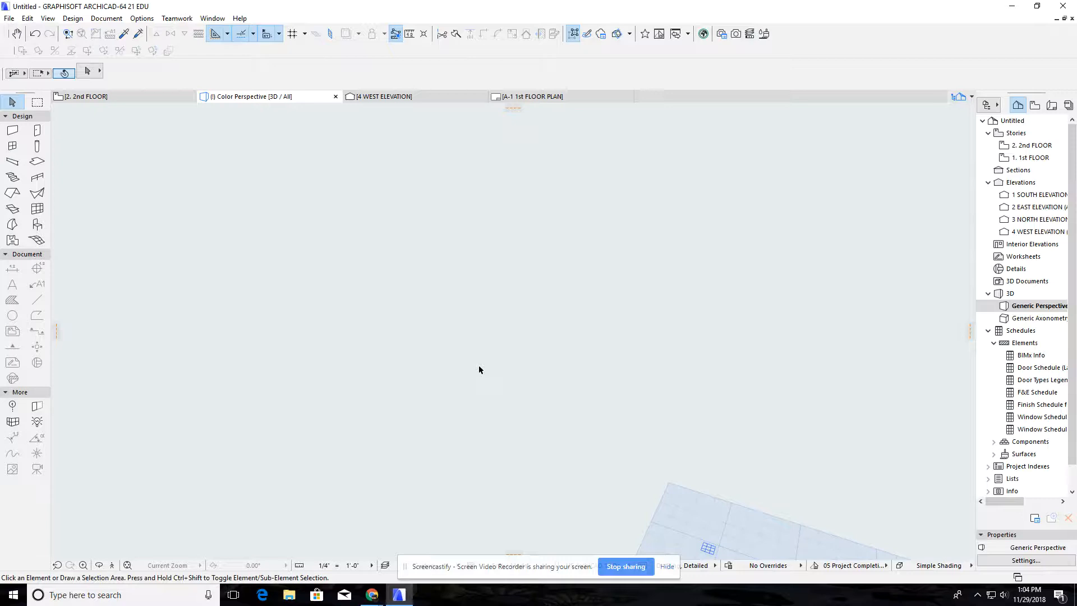
# Return to the floor plan and open the 1st FLOOR story
pyautogui.press('F2')
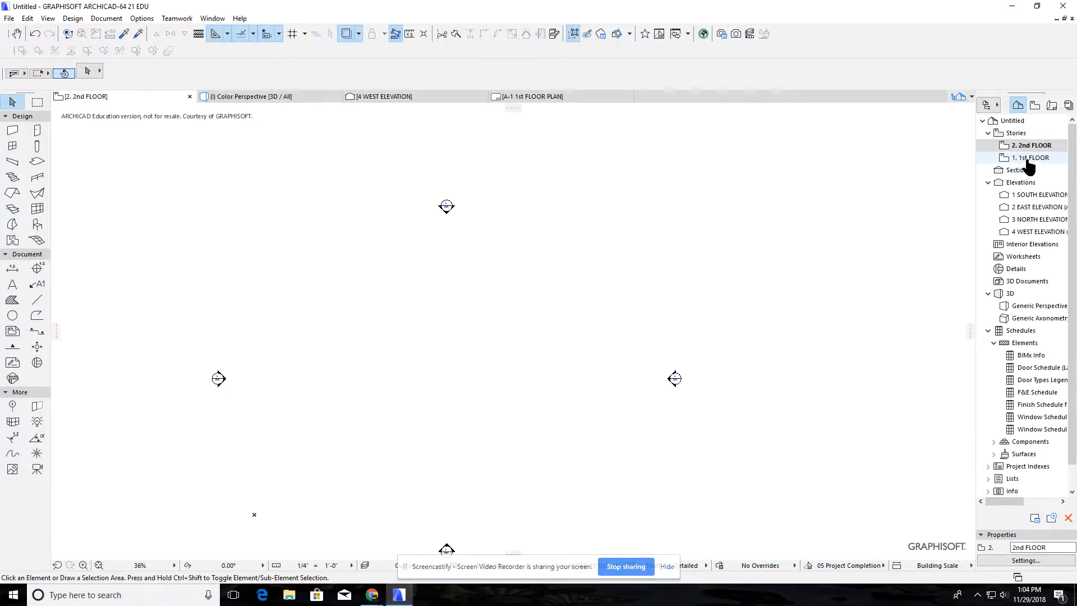
pyautogui.doubleClick(1027, 159)
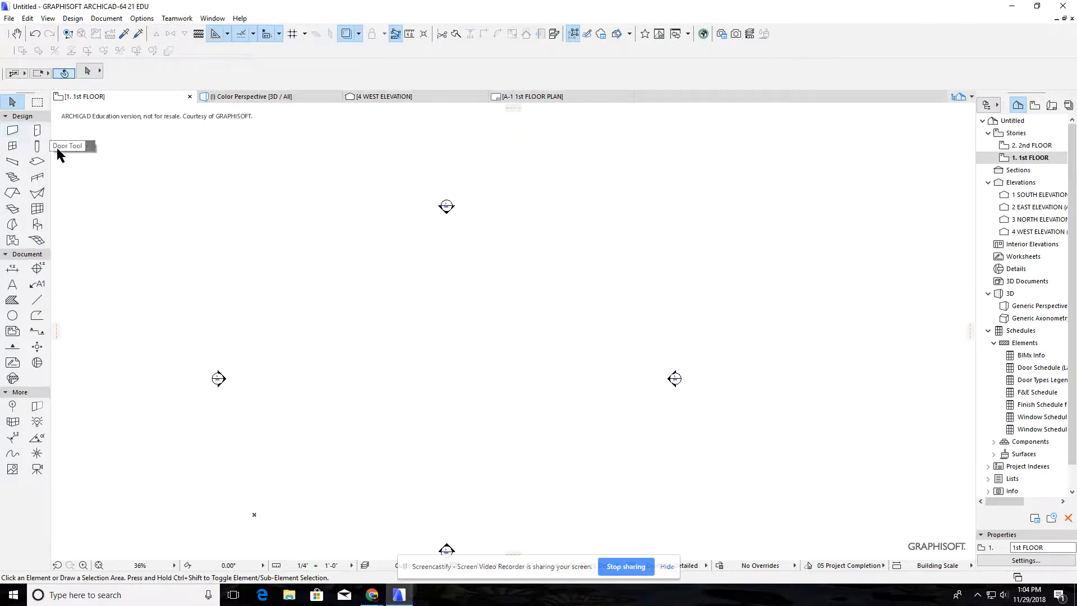
pyautogui.moveTo(452, 368); pyautogui.dragTo(483, 339, button='middle')
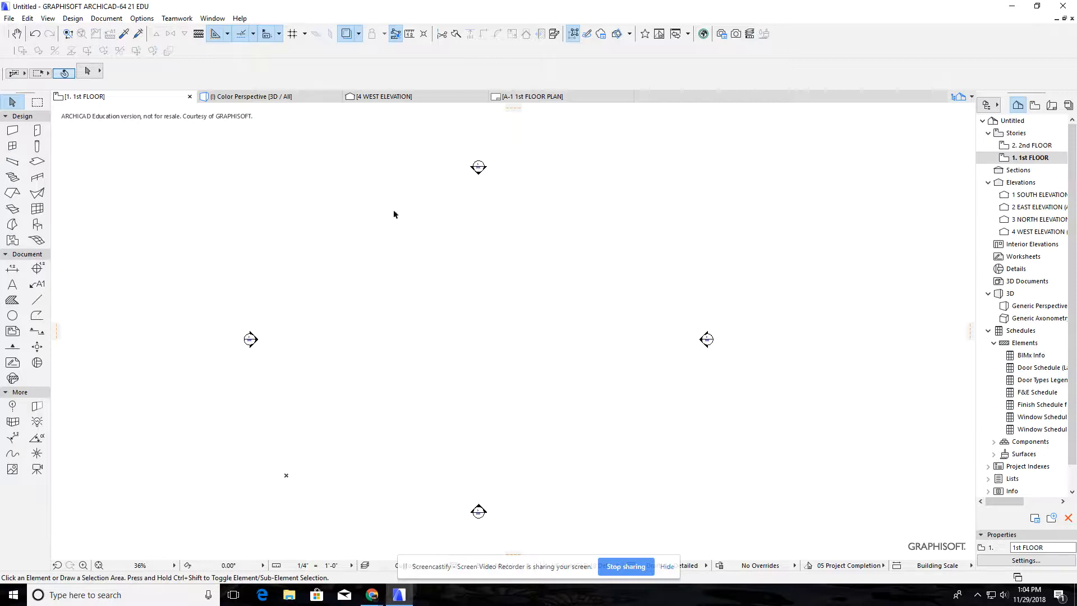
# Set the Wall tool defaults to the Wall Brick+Wd2x4; 9_1/4" composite with the wall top linked to 2. 2nd FLOOR (Home + 1)
pyautogui.click(13, 133)
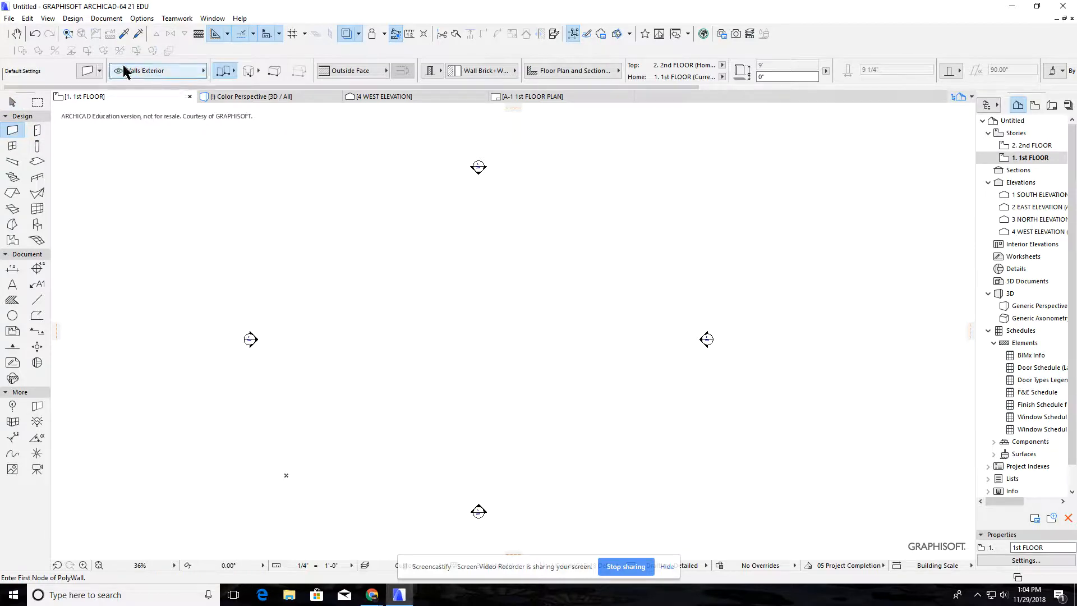
pyautogui.click(87, 71)
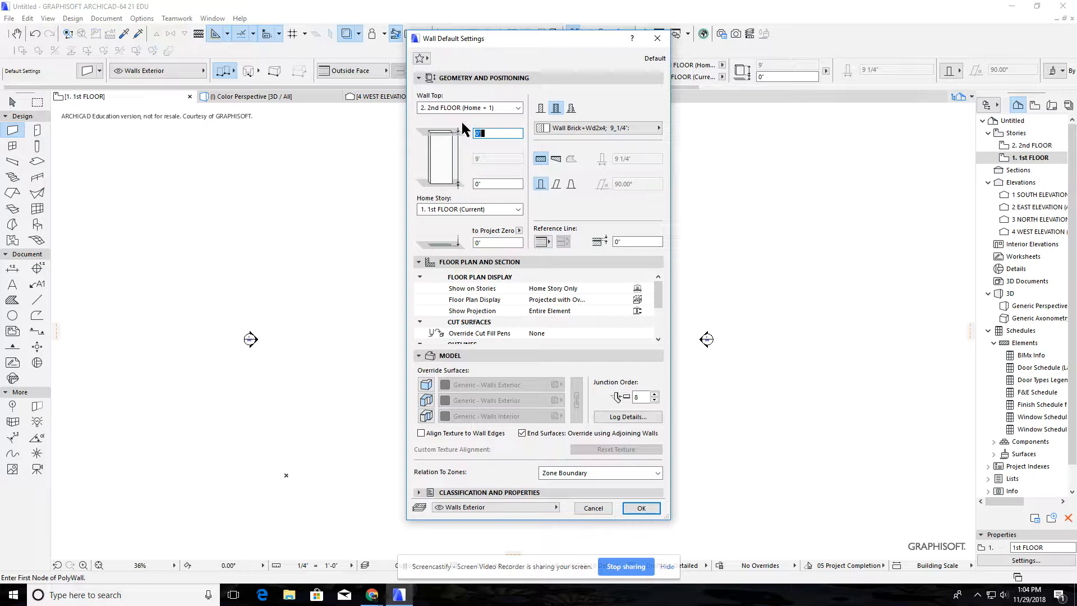
pyautogui.click(586, 128)
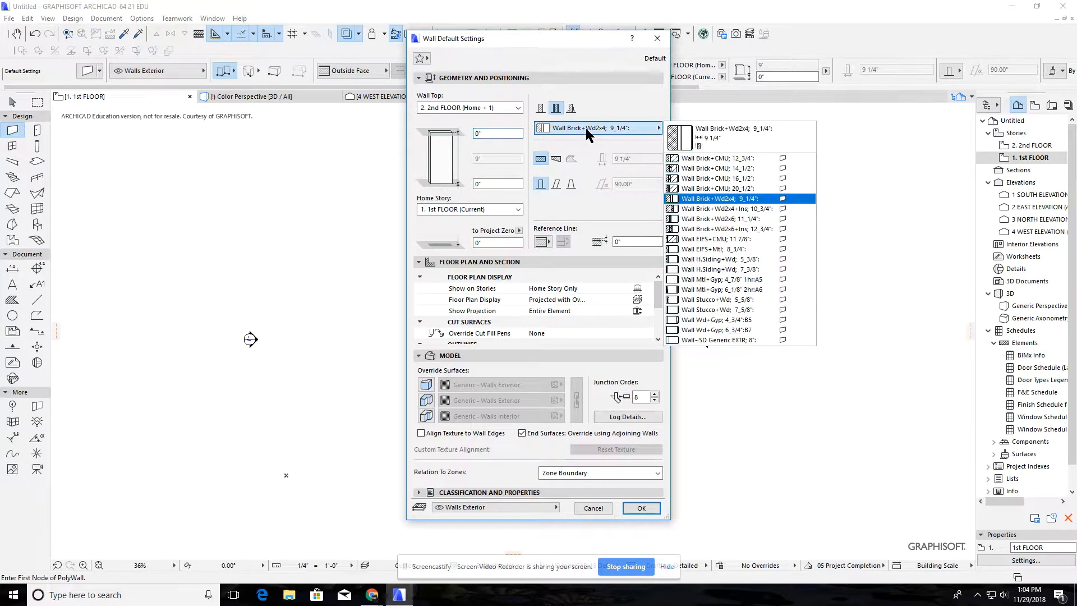
pyautogui.click(718, 200)
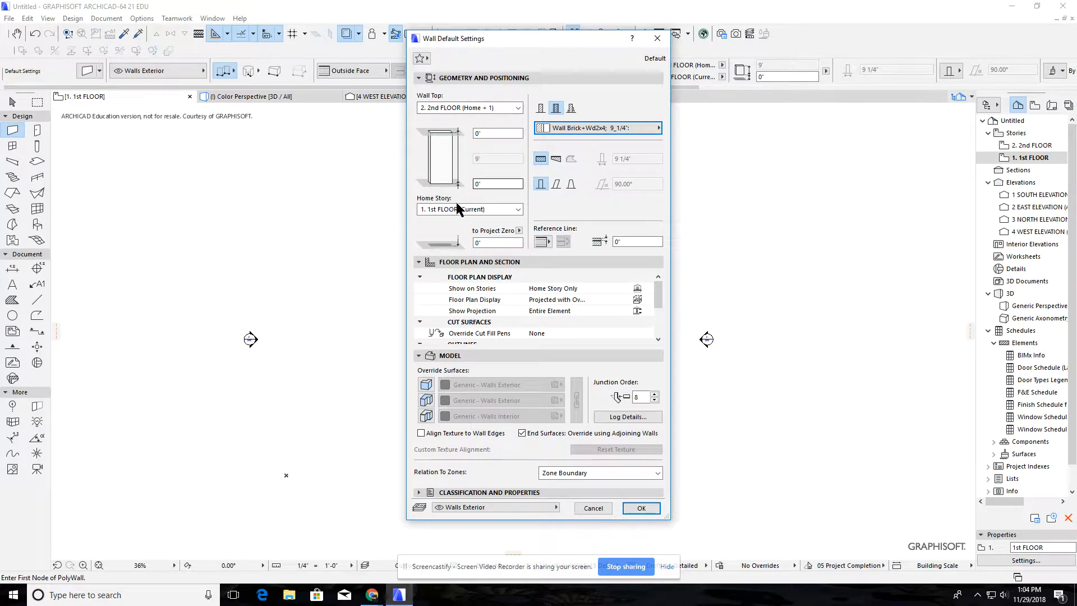
pyautogui.click(494, 107)
pyautogui.click(494, 108)
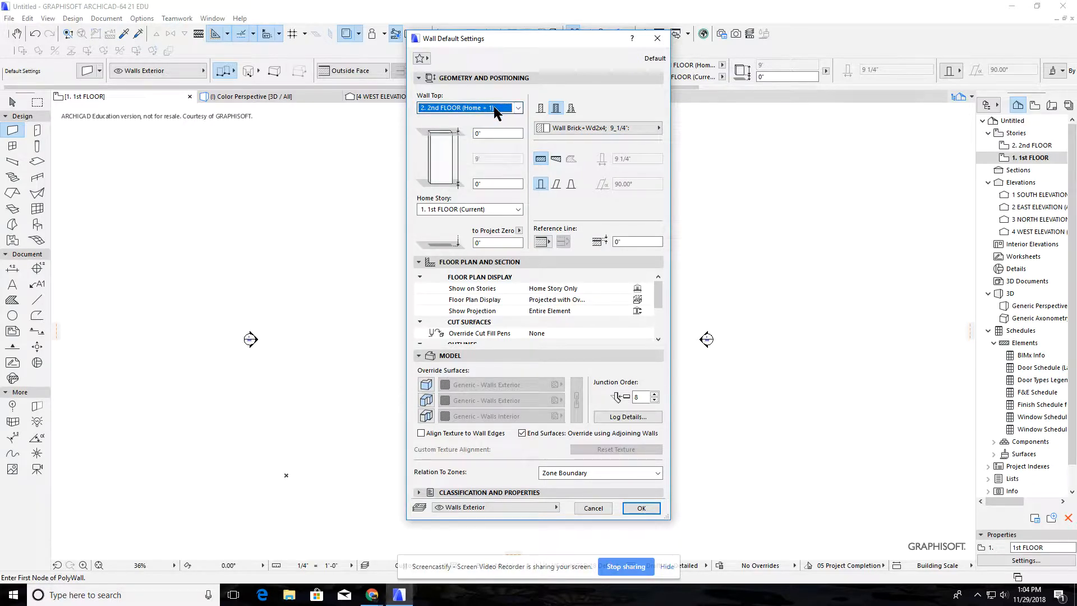
pyautogui.click(495, 108)
pyautogui.click(479, 119)
pyautogui.click(556, 125)
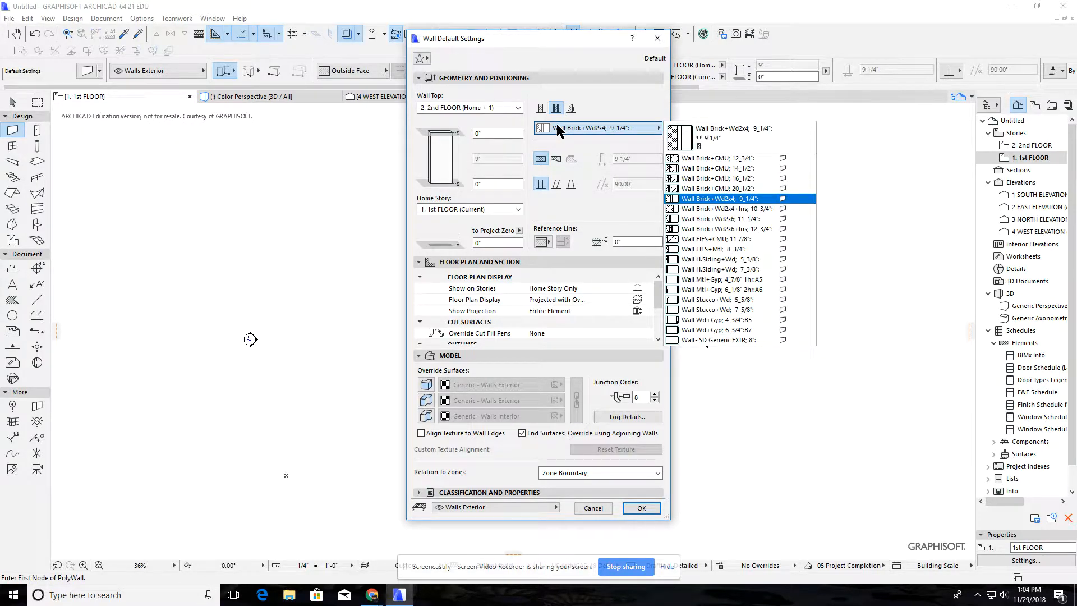
pyautogui.click(702, 203)
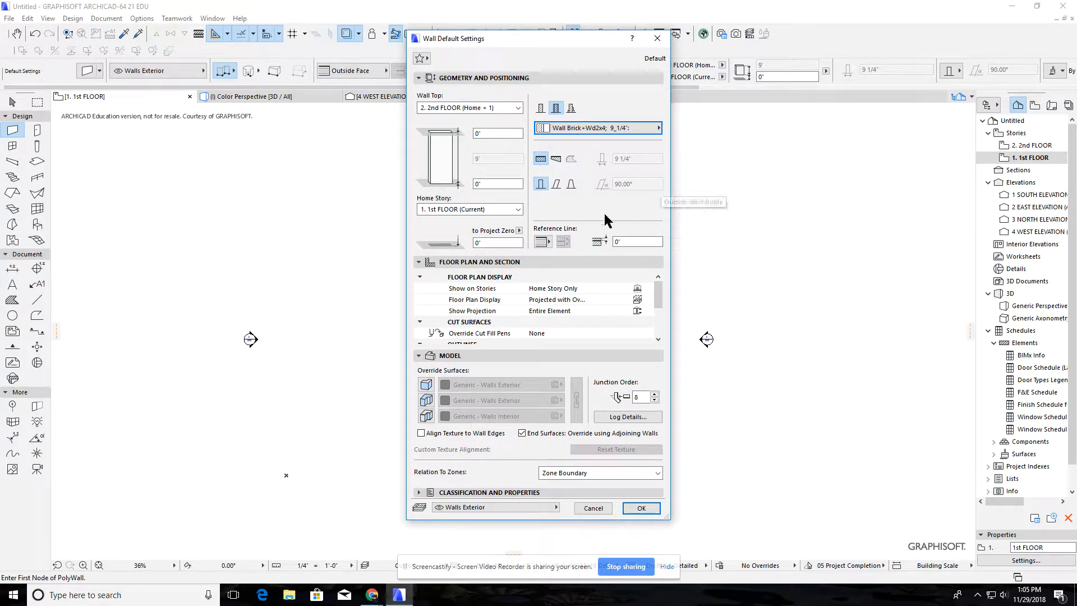
pyautogui.click(642, 509)
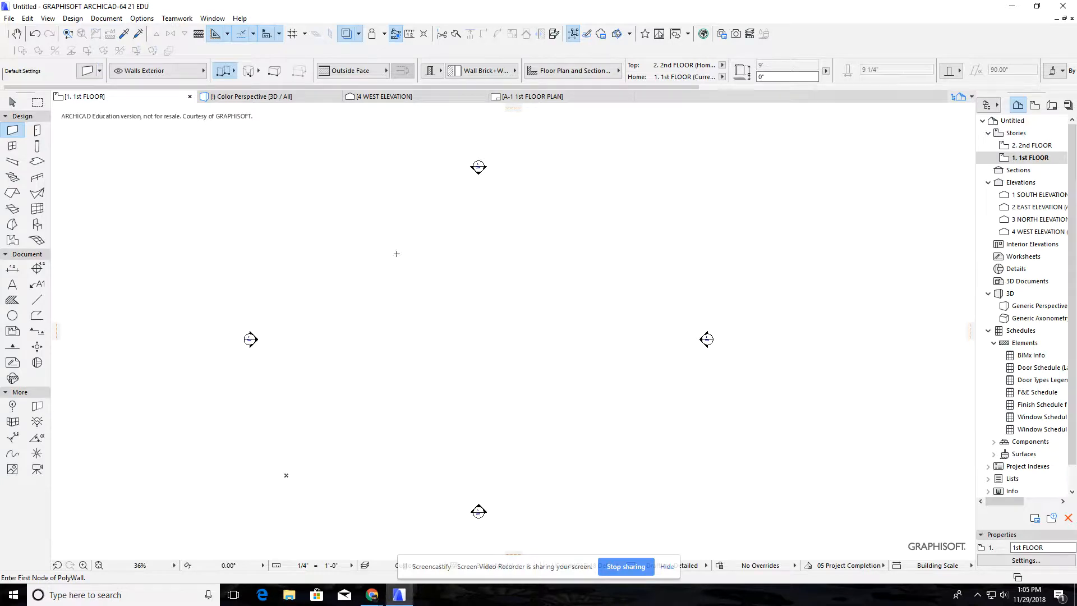
# Try a freehand four-sided polywall, about 14'-4" wide along its upper side, with the reference line flipped, and undo it
pyautogui.click(386, 249)
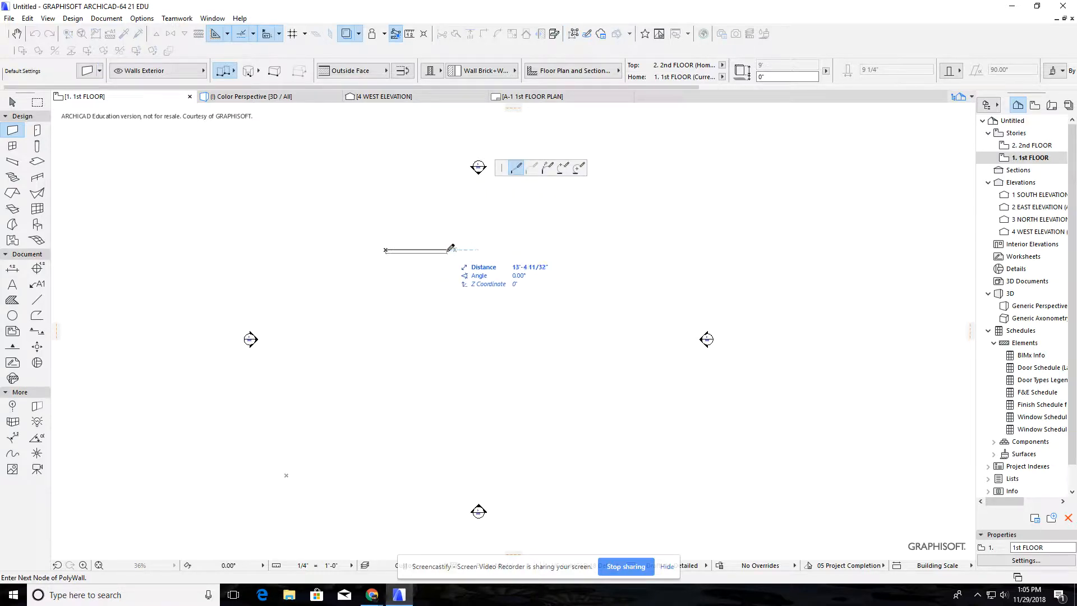
pyautogui.scroll(3, 450, 248)
pyautogui.scroll(3, 450, 248)
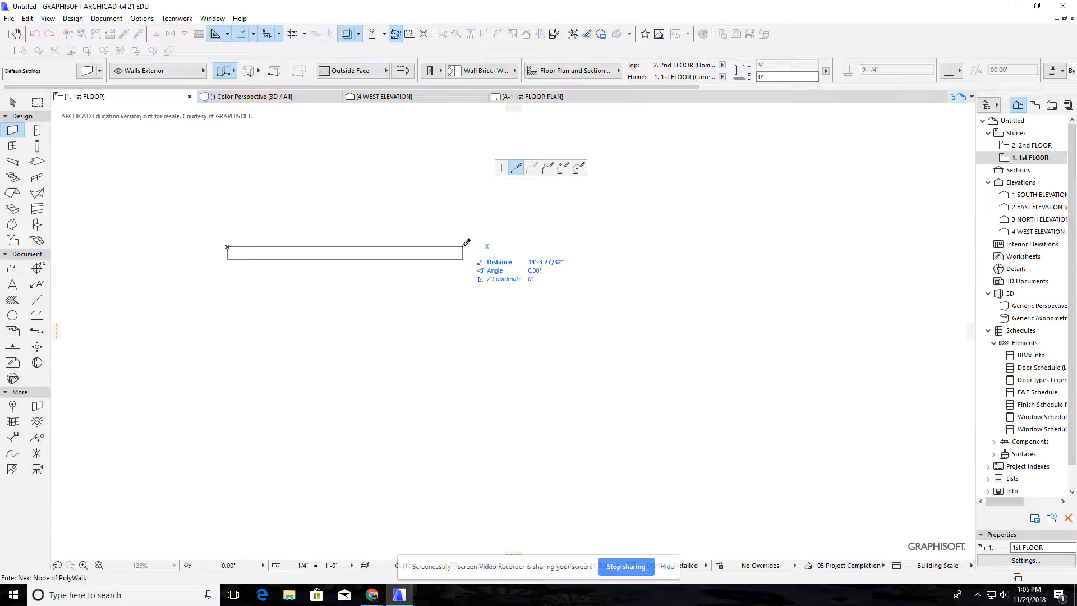
pyautogui.press('c')
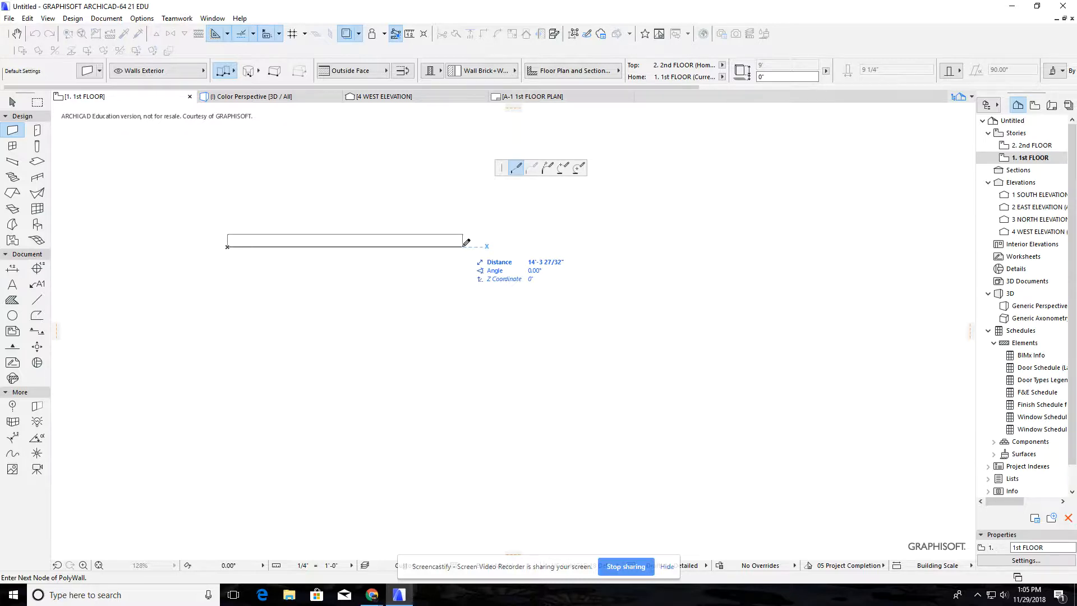
pyautogui.click(468, 247)
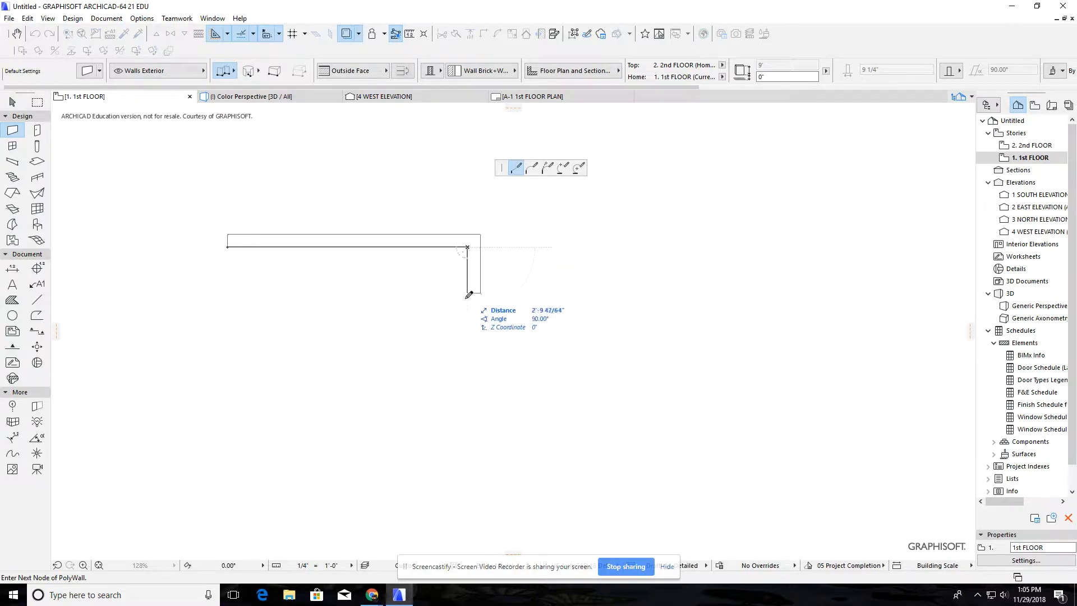
pyautogui.click(455, 388)
pyautogui.click(257, 374)
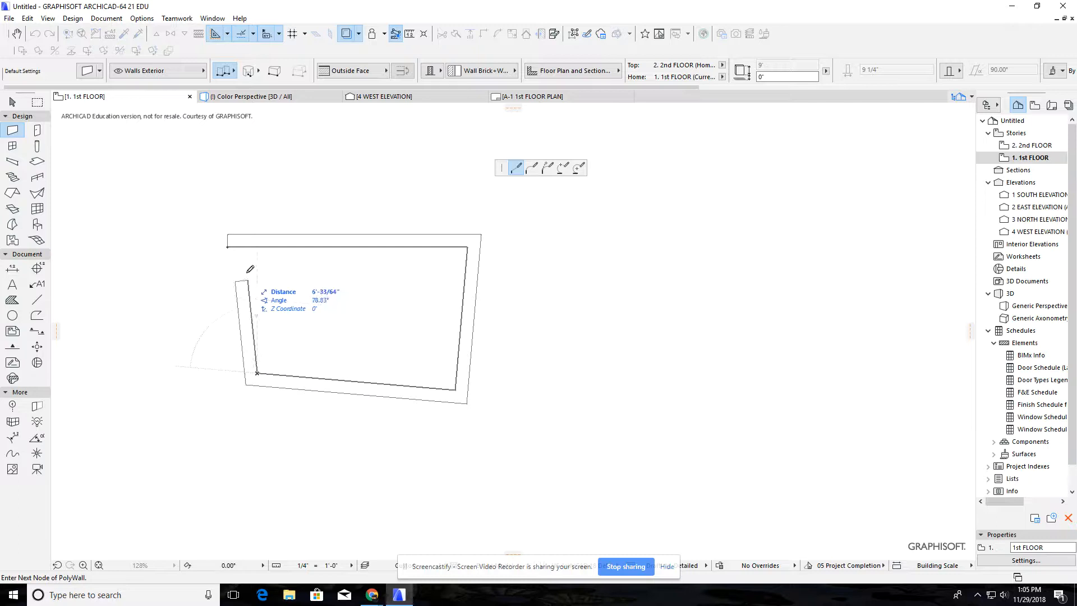
pyautogui.click(229, 244)
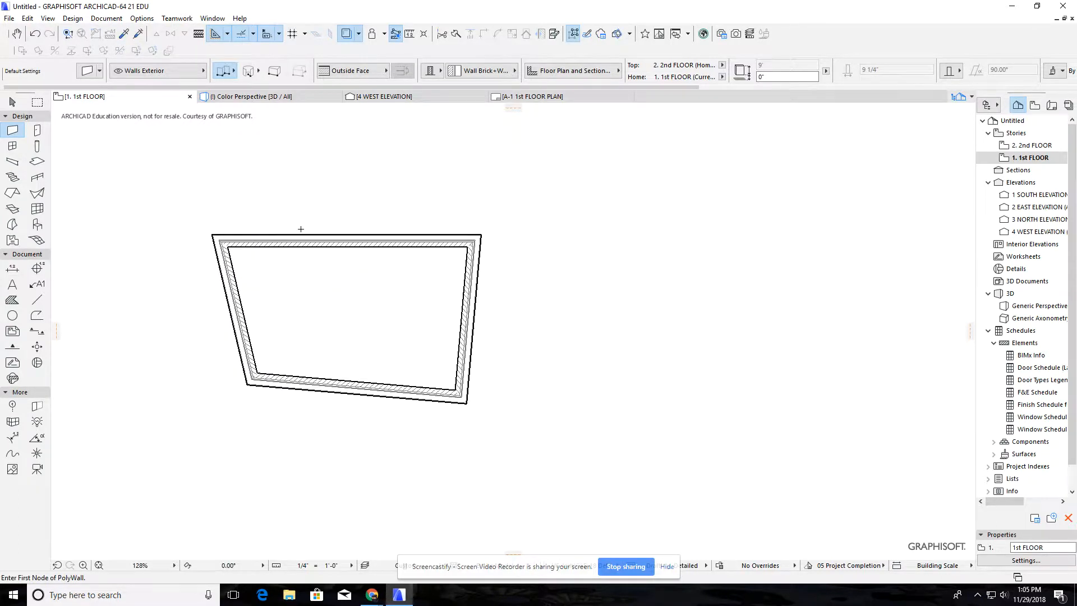
pyautogui.hotkey('ctrl', 'z')
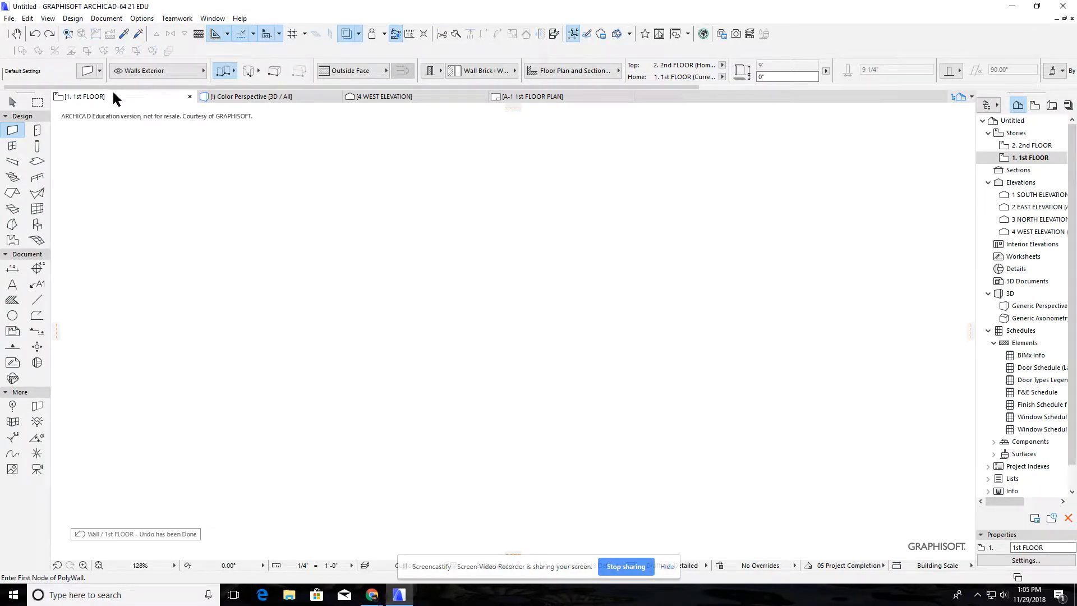
# Start a new exterior polywall with its reference line flipped to Inside Face and a 40' horizontal first segment
pyautogui.click(87, 70)
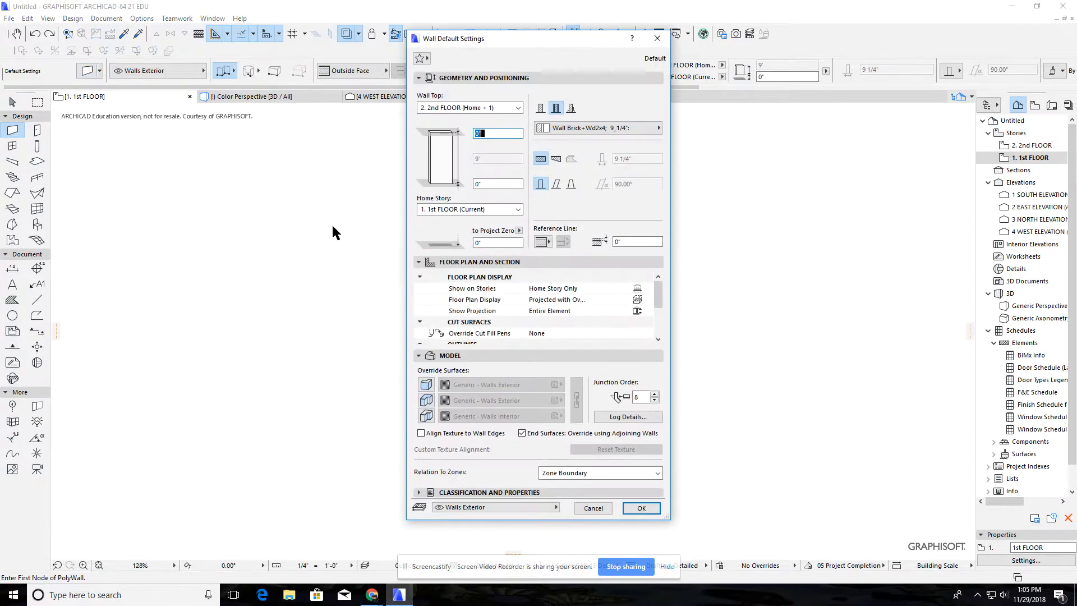
pyautogui.click(640, 509)
pyautogui.scroll(-3, 309, 271)
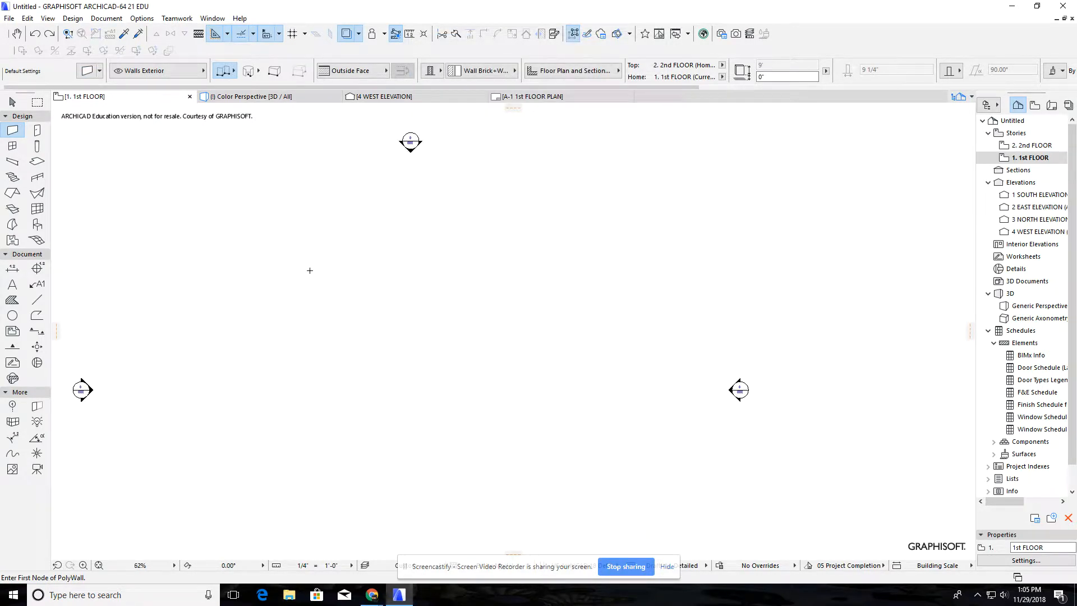
pyautogui.click(253, 259)
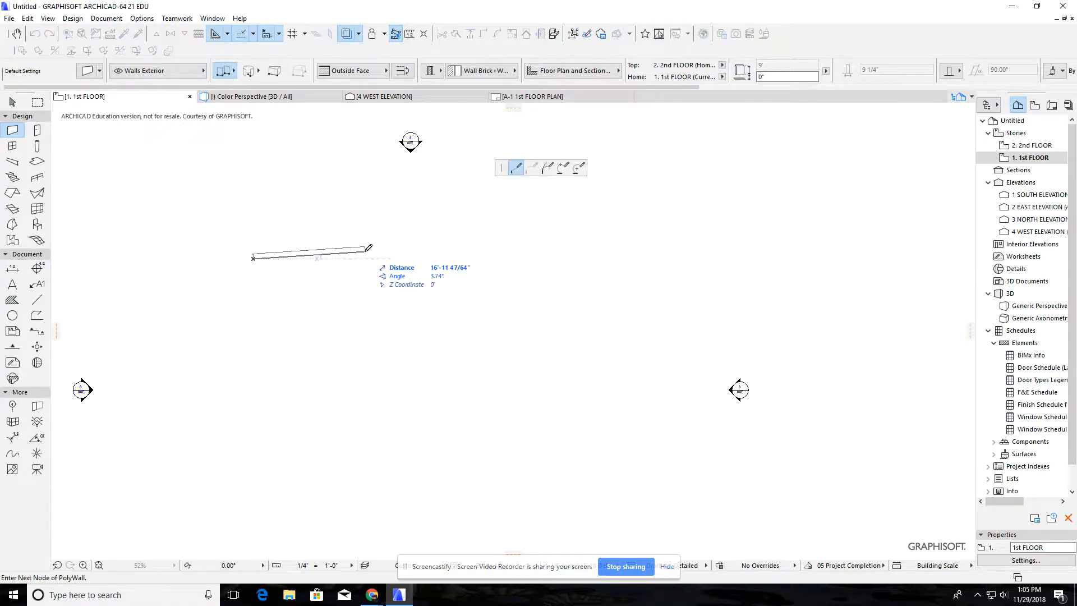
pyautogui.press('c')
pyautogui.press('c')
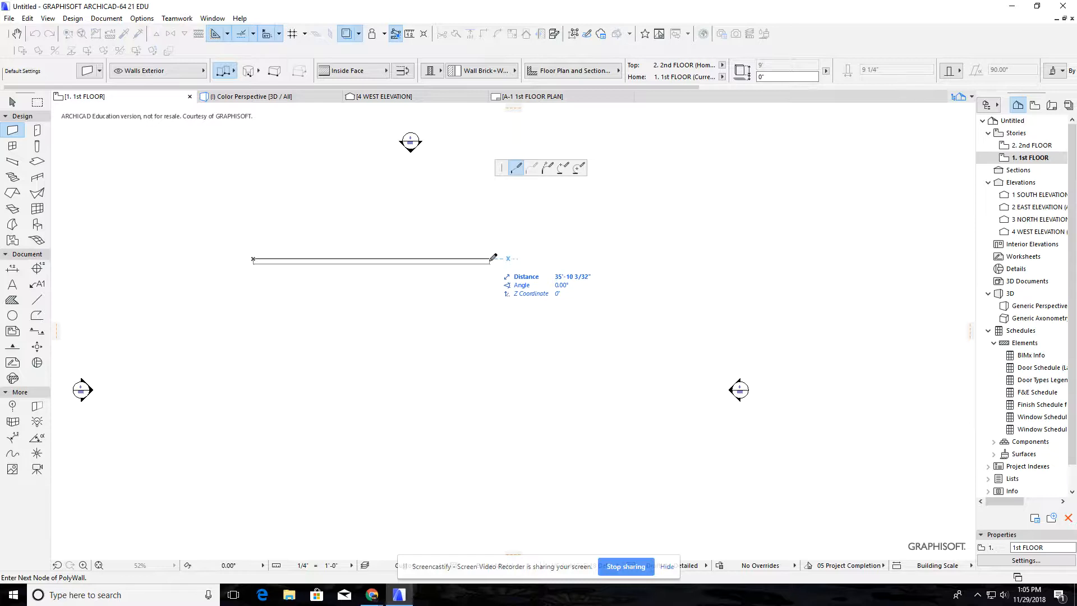
pyautogui.write('4')
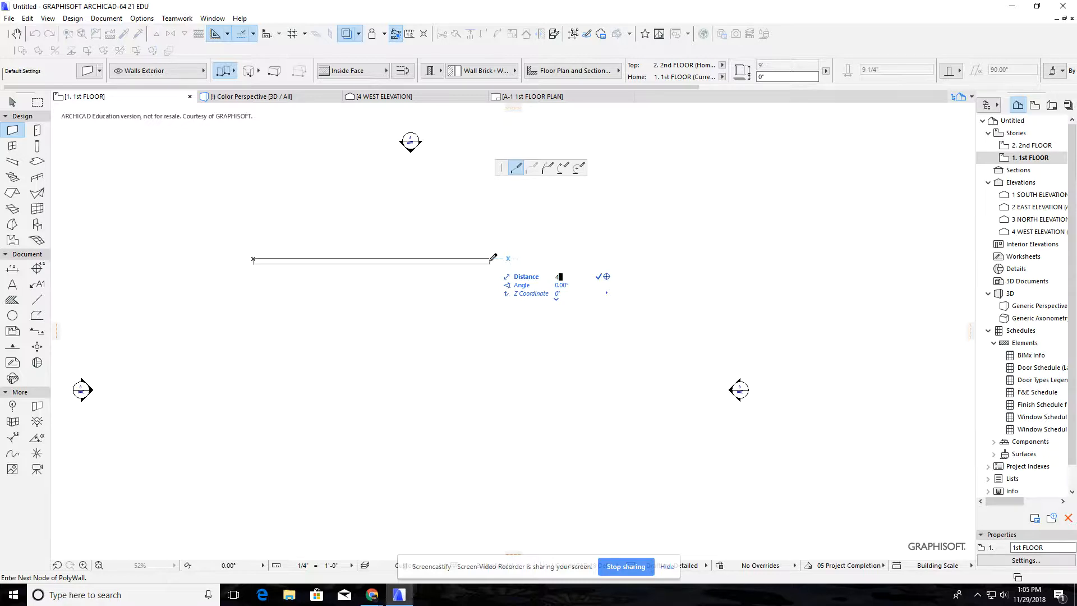
pyautogui.write('0')
pyautogui.press('Return')
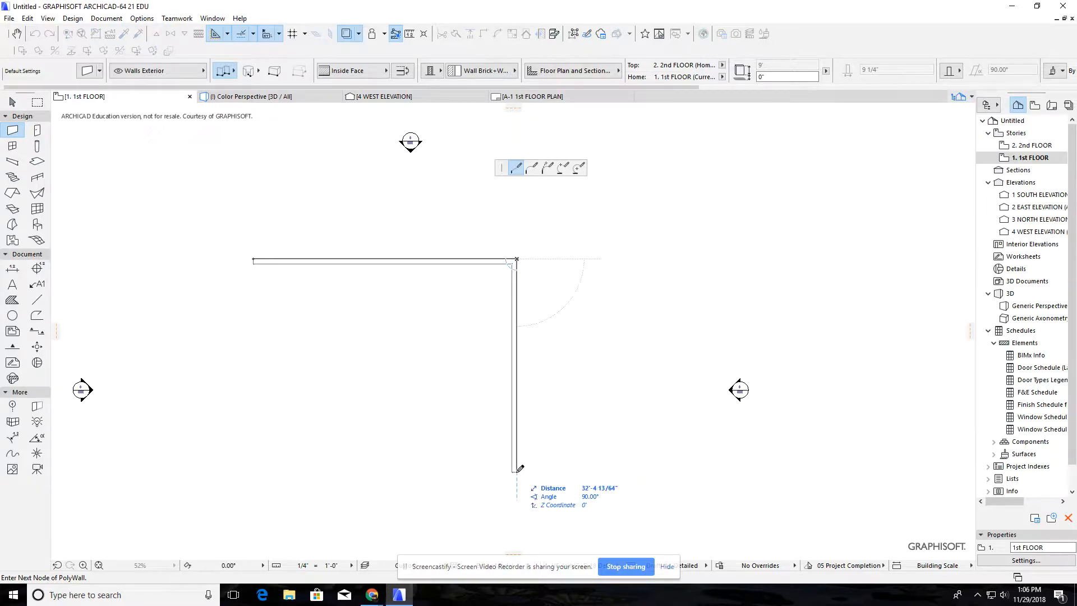
# Complete the exterior polywall with a 30' vertical segment and a 40' return segment, then close it at the starting corner
pyautogui.write('30')
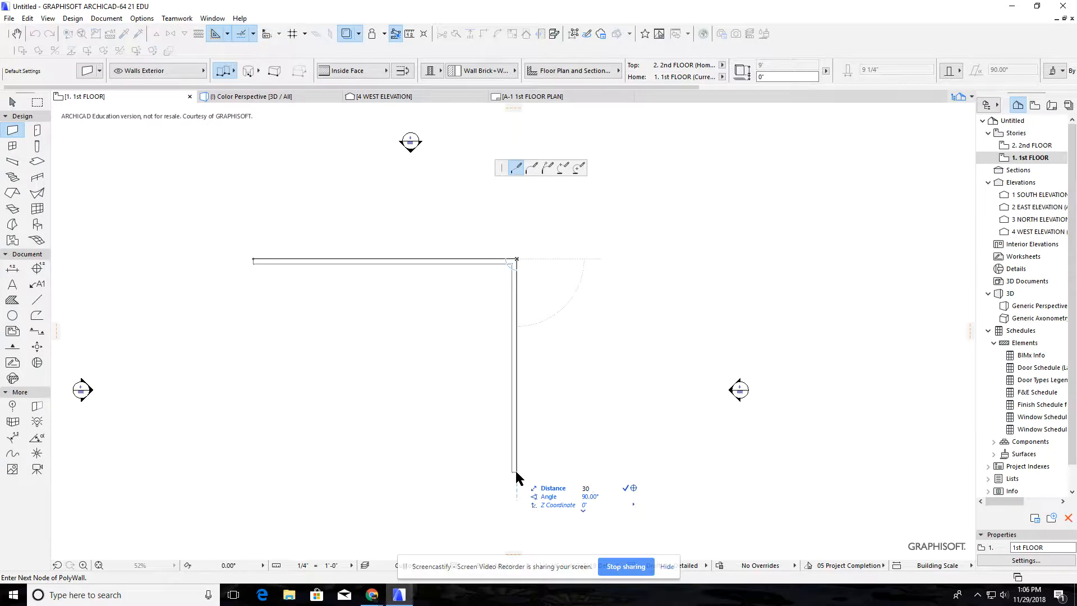
pyautogui.press('Return')
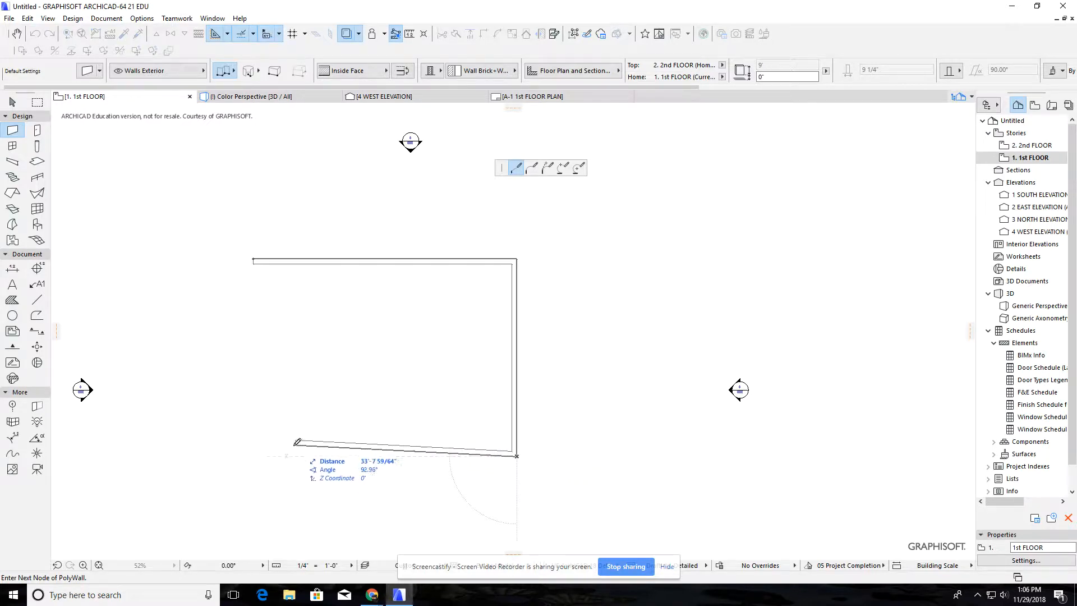
pyautogui.click(256, 453)
pyautogui.click(256, 259)
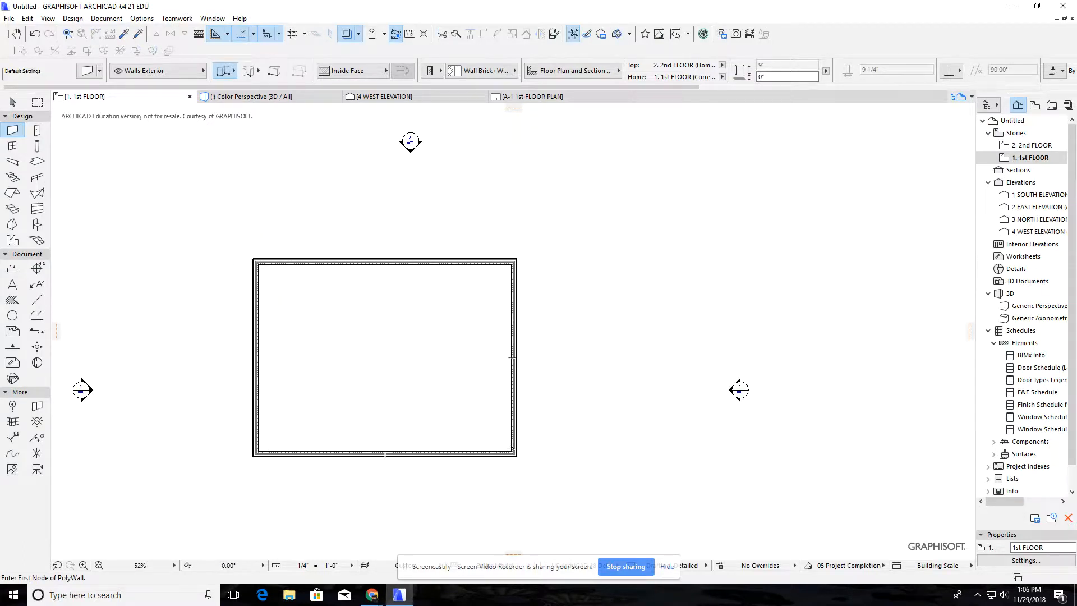
pyautogui.scroll(2, 511, 283)
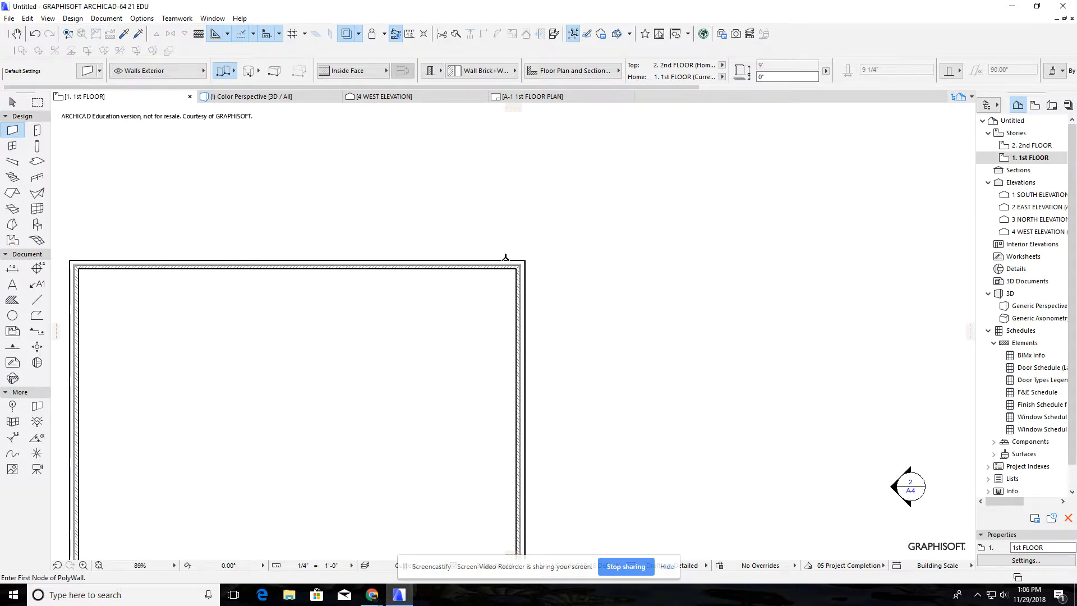
pyautogui.scroll(-2, 508, 269)
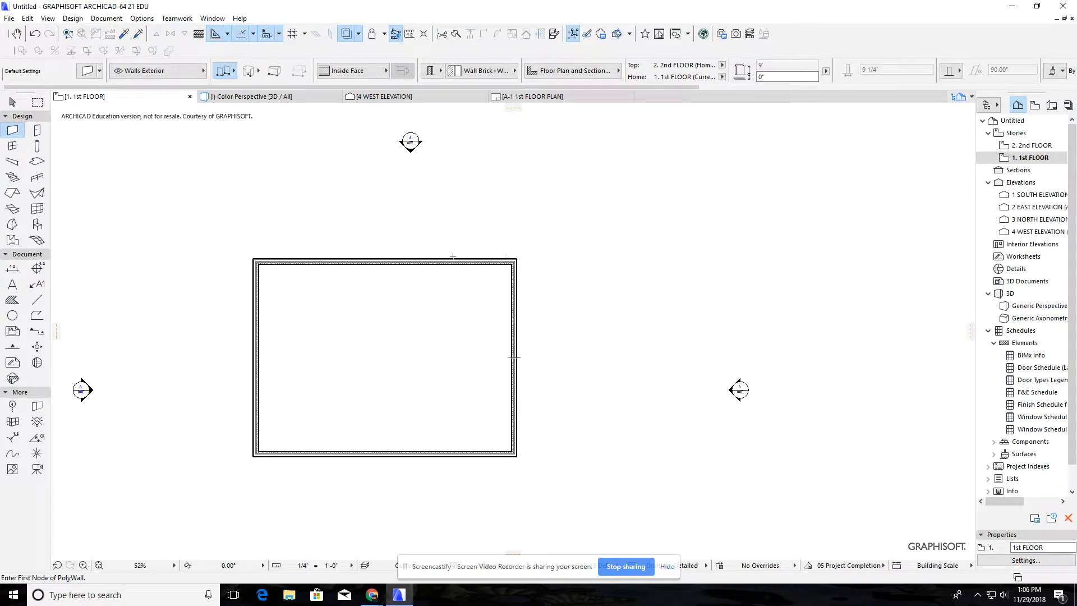
pyautogui.press('Escape')
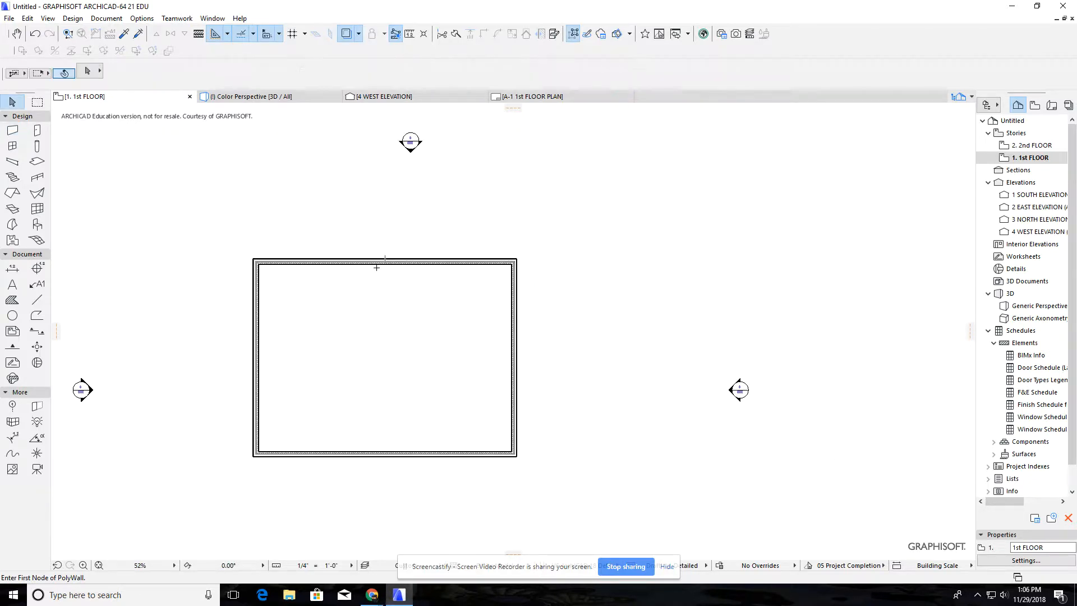
# Set the reference line of all four exterior walls to Outside Face and flip the walls on their reference line
pyautogui.click(382, 261)
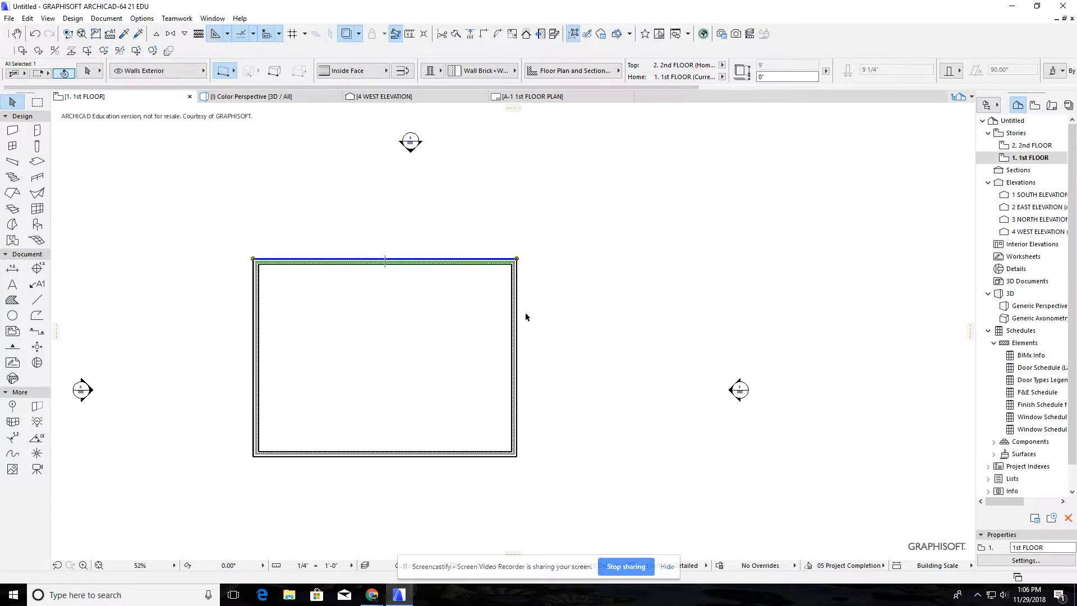
pyautogui.keyDown('shift'); pyautogui.click(515, 331); pyautogui.keyUp('shift')
pyautogui.keyDown('shift'); pyautogui.click(477, 456); pyautogui.keyUp('shift')
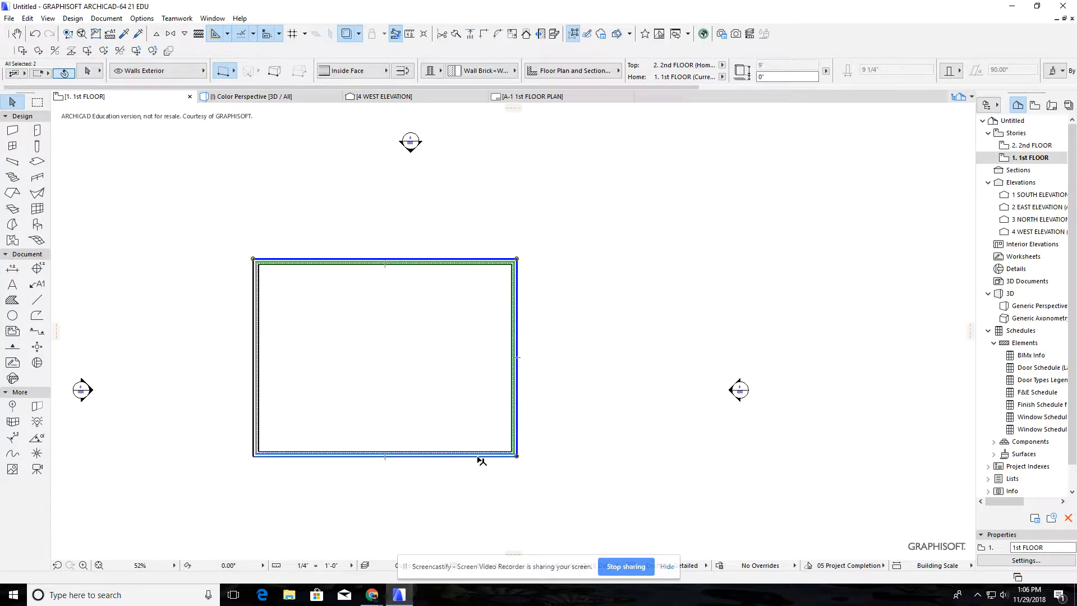
pyautogui.keyDown('shift'); pyautogui.click(257, 409); pyautogui.keyUp('shift')
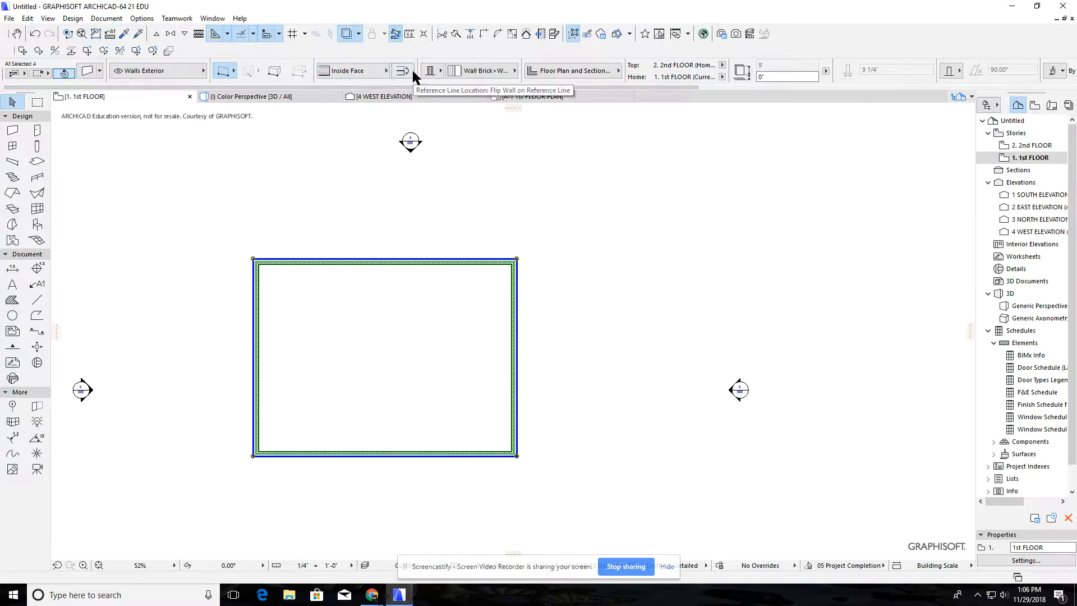
pyautogui.click(383, 71)
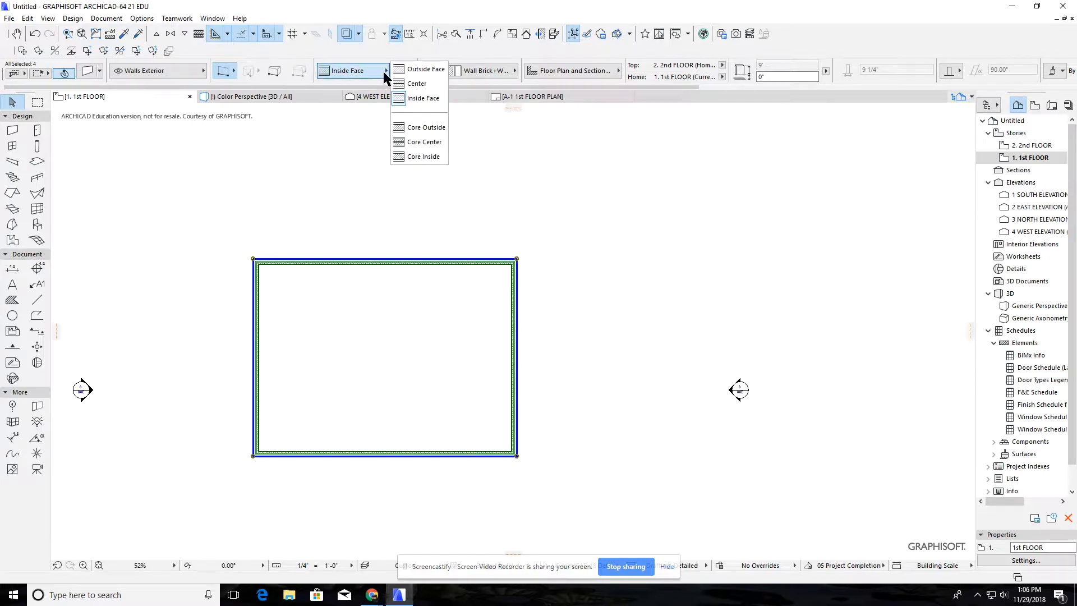
pyautogui.click(417, 69)
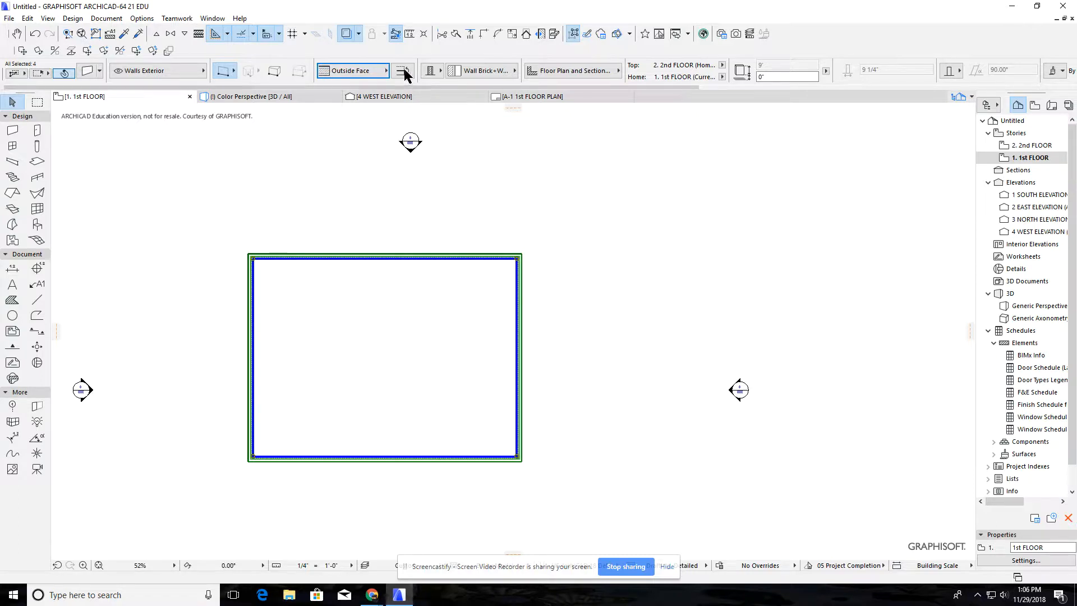
pyautogui.click(403, 72)
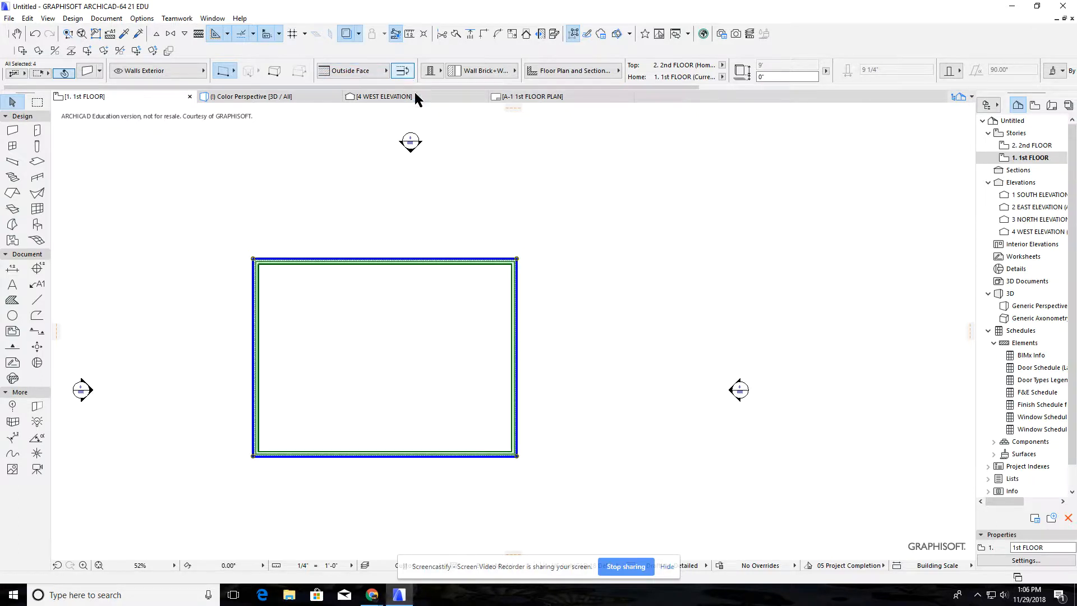
pyautogui.scroll(4, 534, 257)
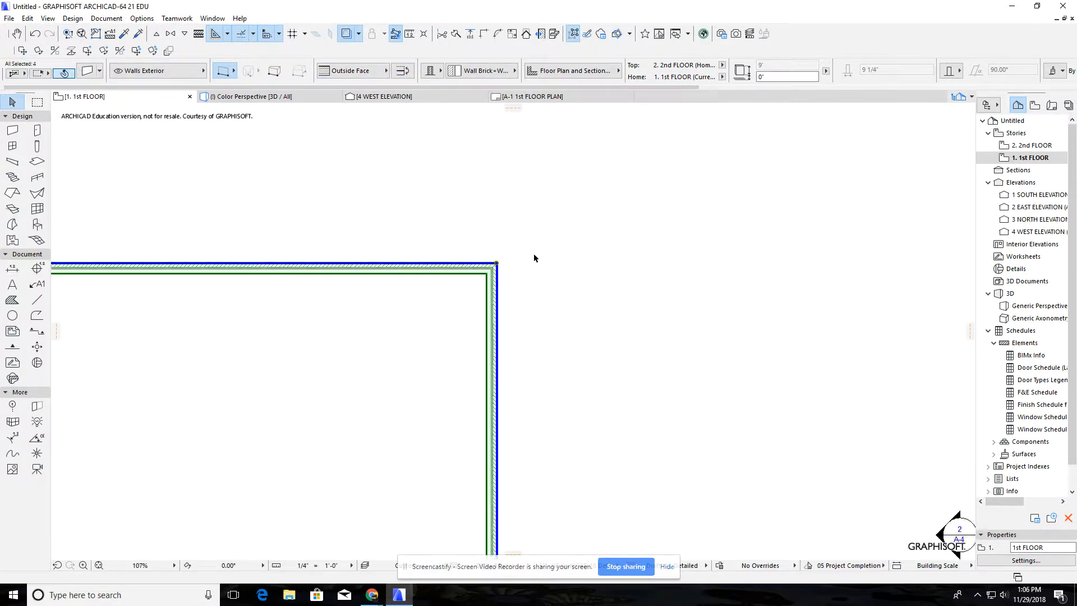
pyautogui.scroll(-3, 534, 258)
# Try flipping only the right-hand exterior wall on its reference line, and flip it back
pyautogui.click(517, 304)
pyautogui.click(511, 328)
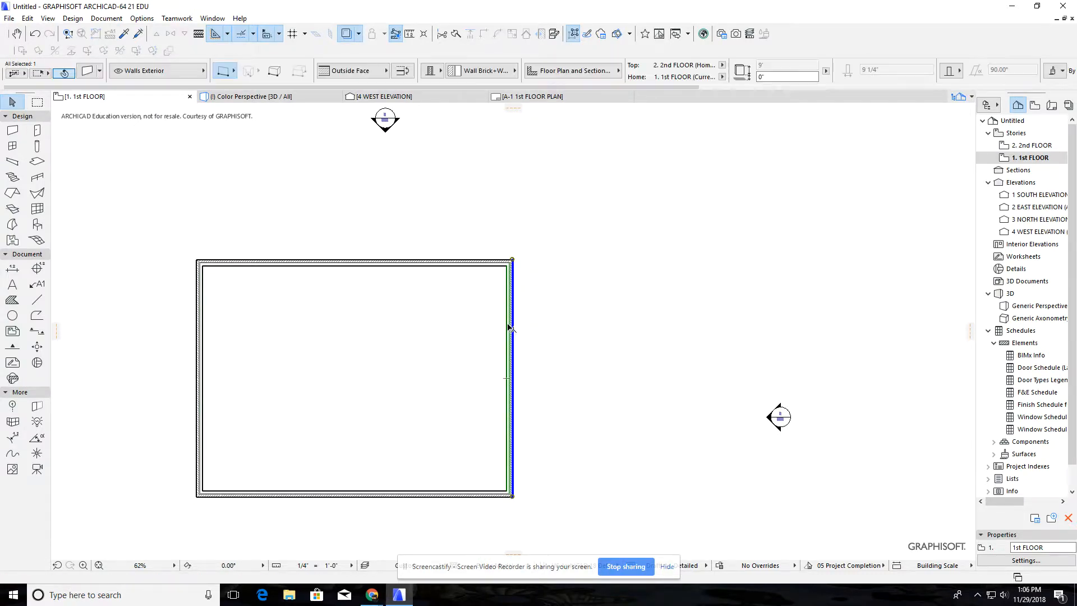
pyautogui.click(401, 70)
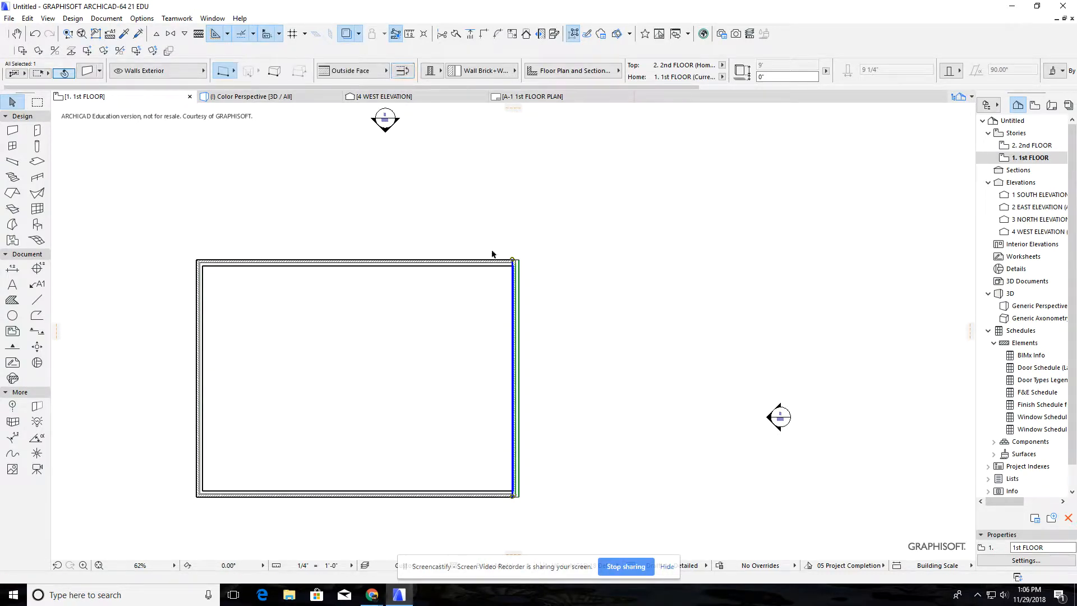
pyautogui.click(402, 71)
pyautogui.click(465, 299)
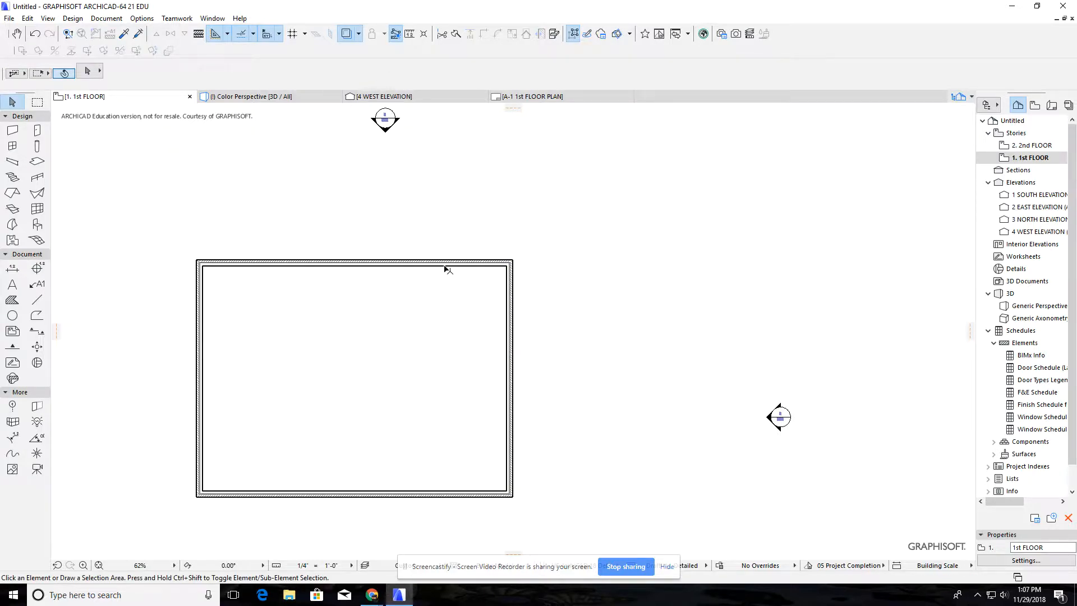
# Examine the brick walls in the 3D perspective and return to the 1st FLOOR plan
pyautogui.moveTo(430, 339); pyautogui.dragTo(508, 329, button='middle')
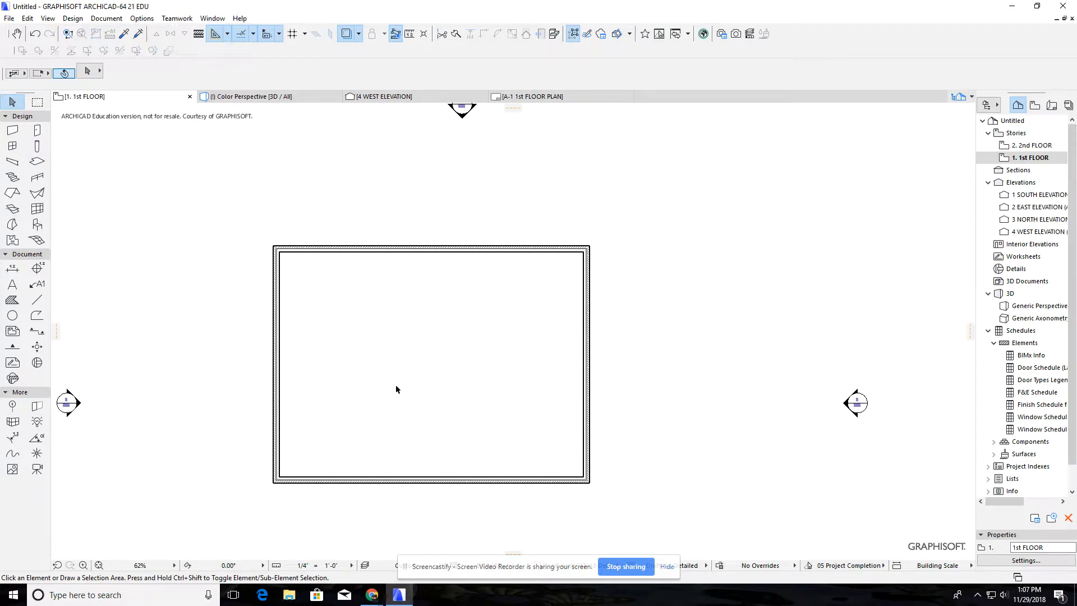
pyautogui.press('F3')
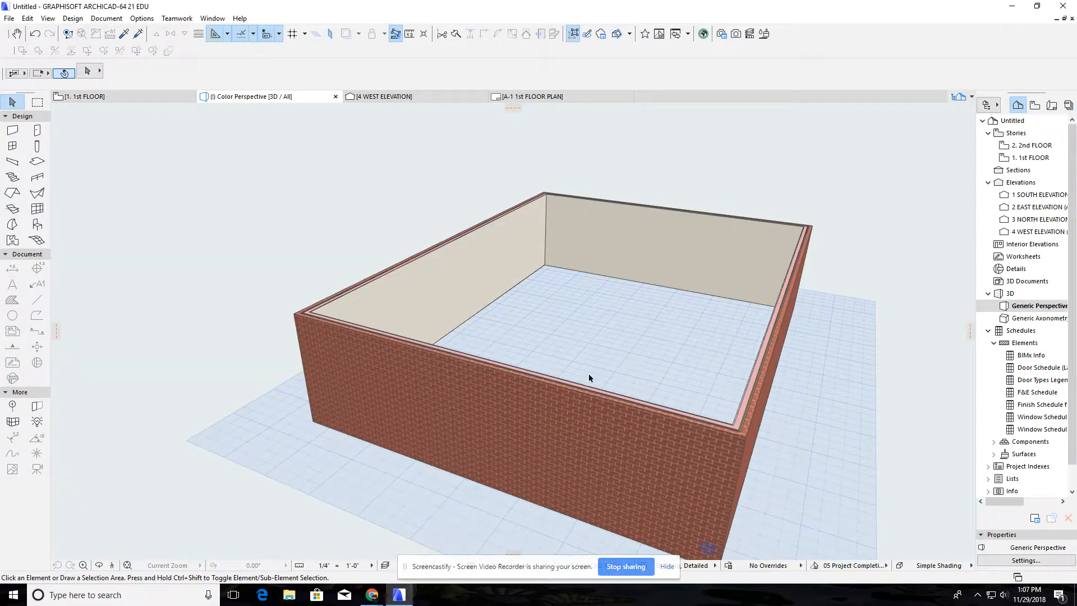
pyautogui.press('F2')
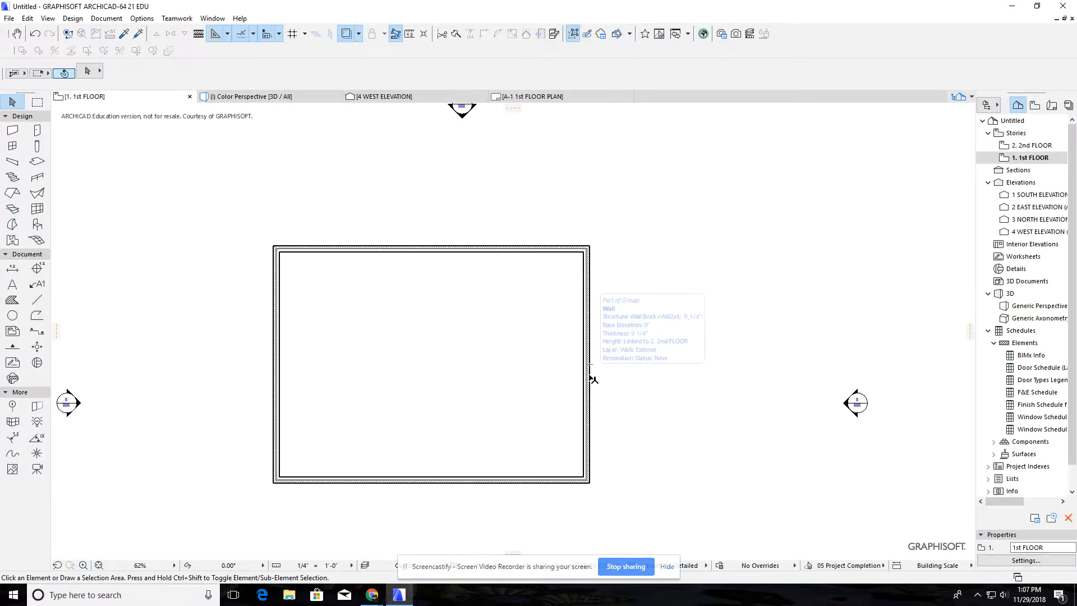
pyautogui.scroll(2, 352, 355)
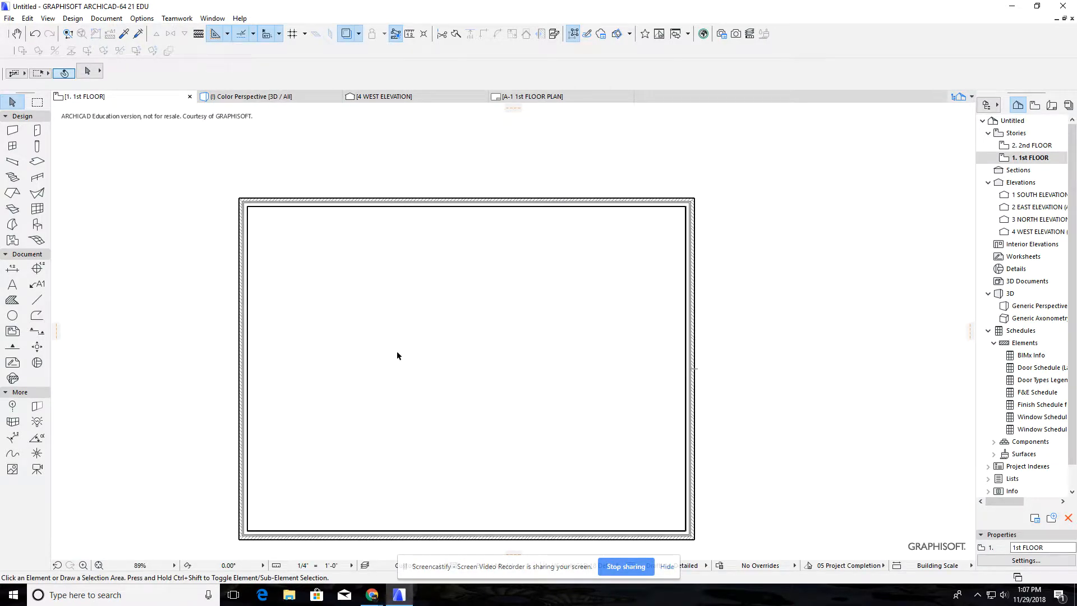
pyautogui.moveTo(424, 359); pyautogui.dragTo(464, 335, button='middle')
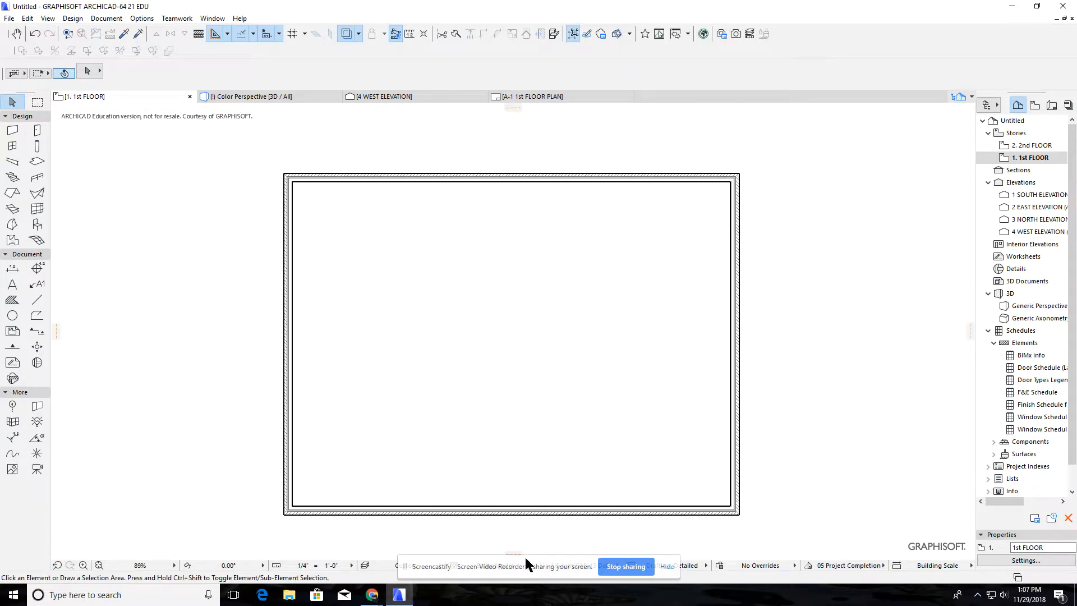
pyautogui.moveTo(404, 571); pyautogui.dragTo(382, 575)
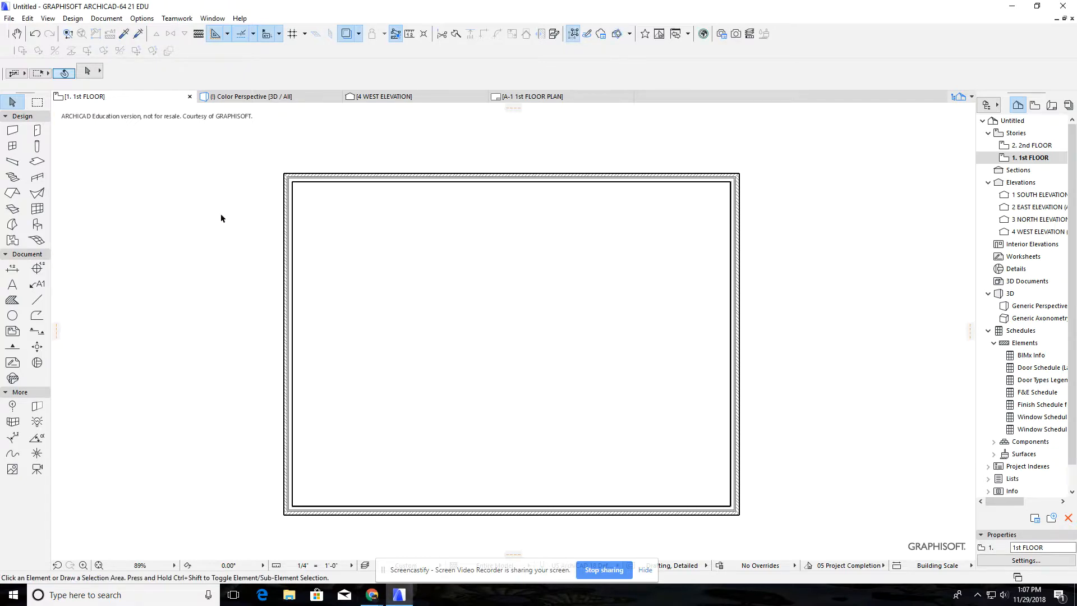
# Place a vertical guide line on the inside face of the left-hand exterior wall
pyautogui.moveTo(57, 331); pyautogui.dragTo(161, 280)
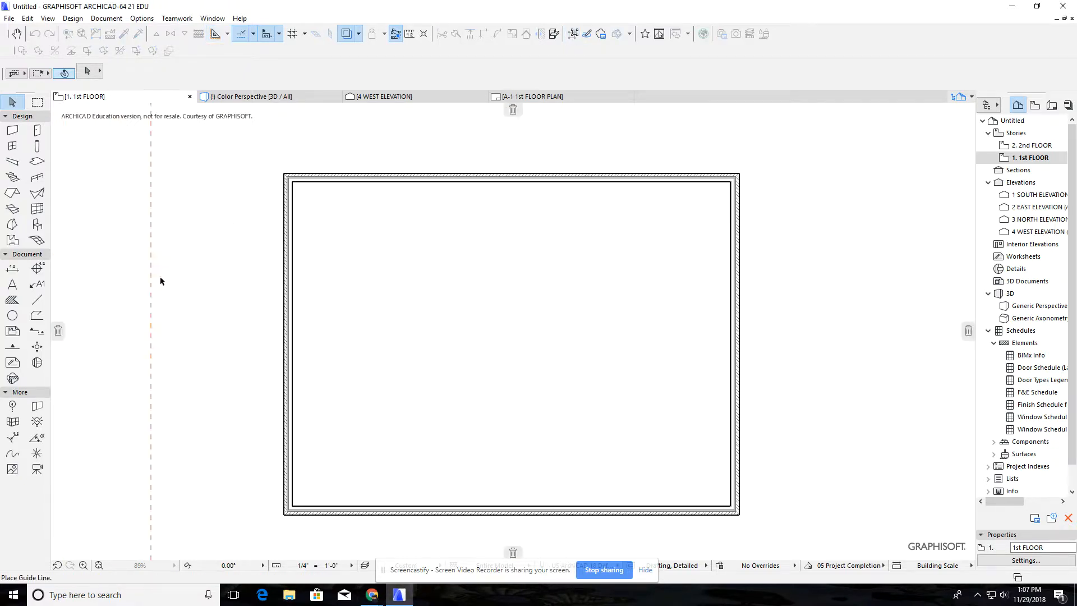
pyautogui.scroll(6, 290, 192)
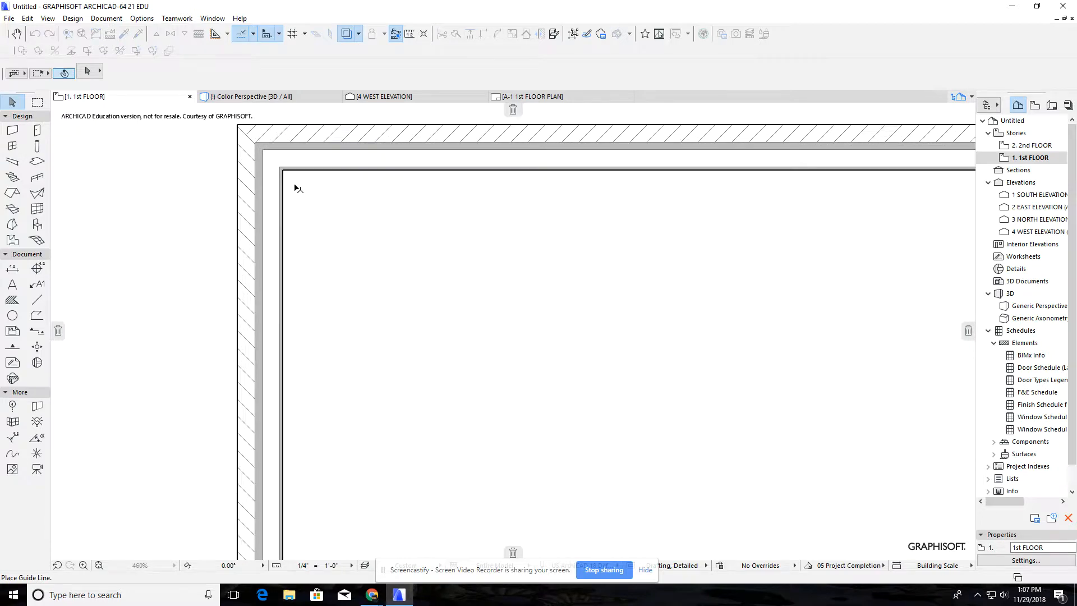
pyautogui.scroll(-1, 315, 198)
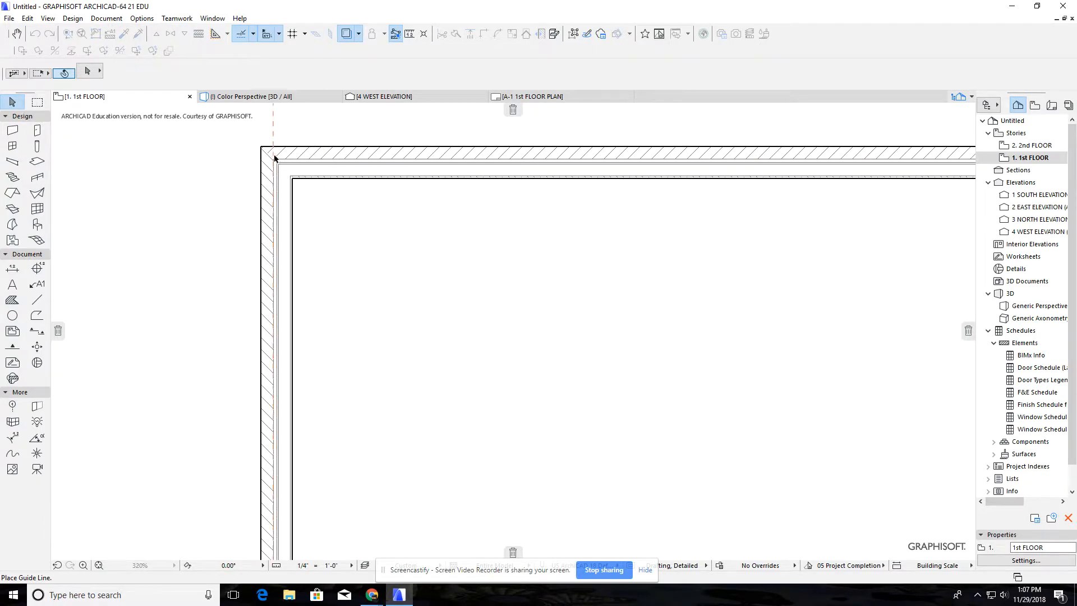
pyautogui.click(294, 182)
pyautogui.scroll(-3, 386, 279)
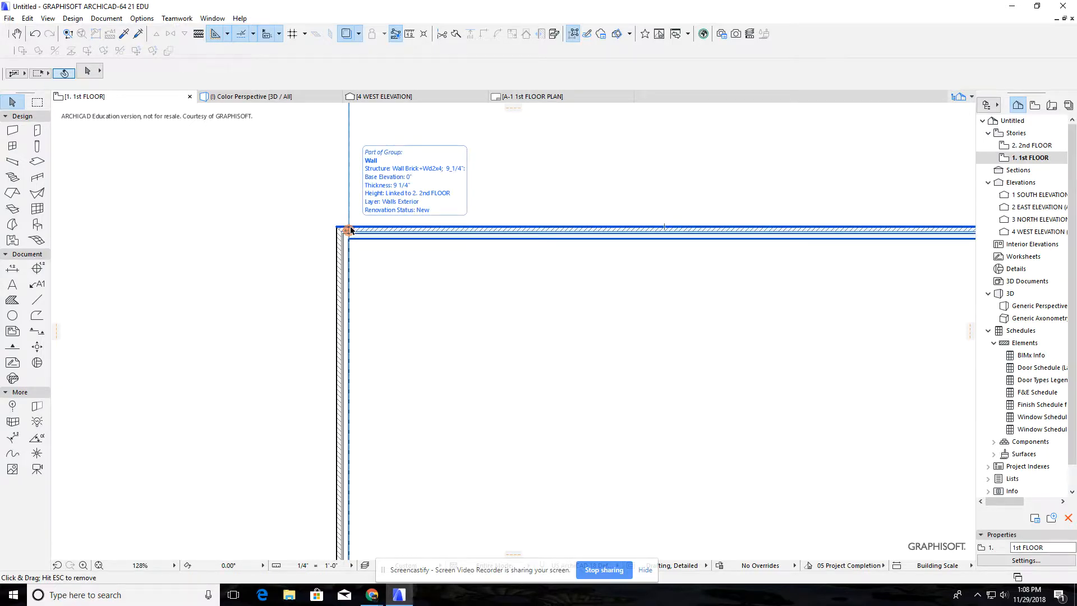
# Move the vertical guide line 8' into the building from the left-hand wall's inside face
pyautogui.moveTo(350, 230); pyautogui.dragTo(466, 212)
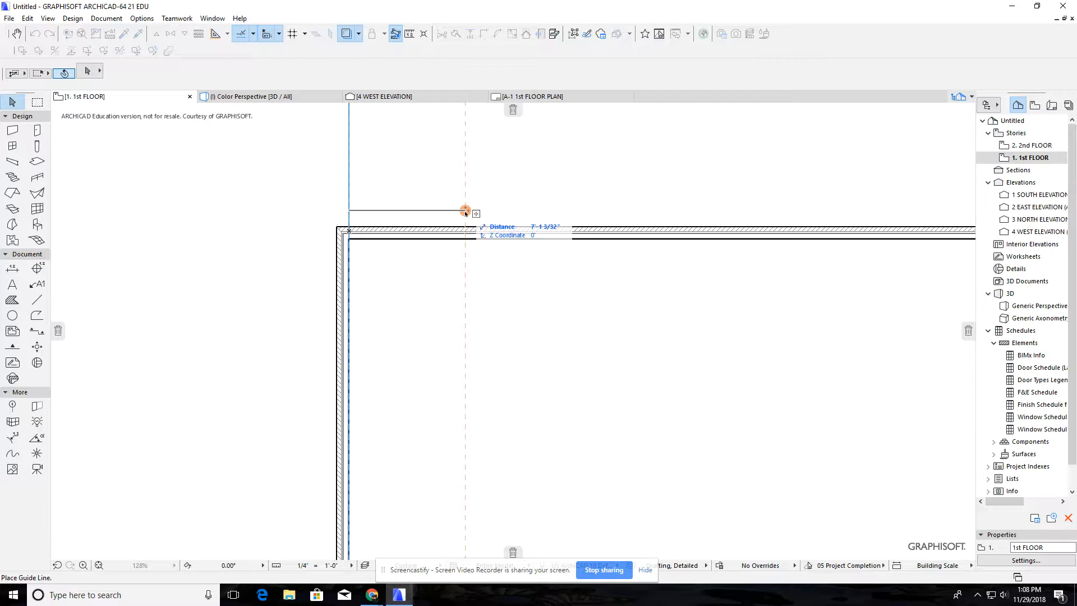
pyautogui.write('8')
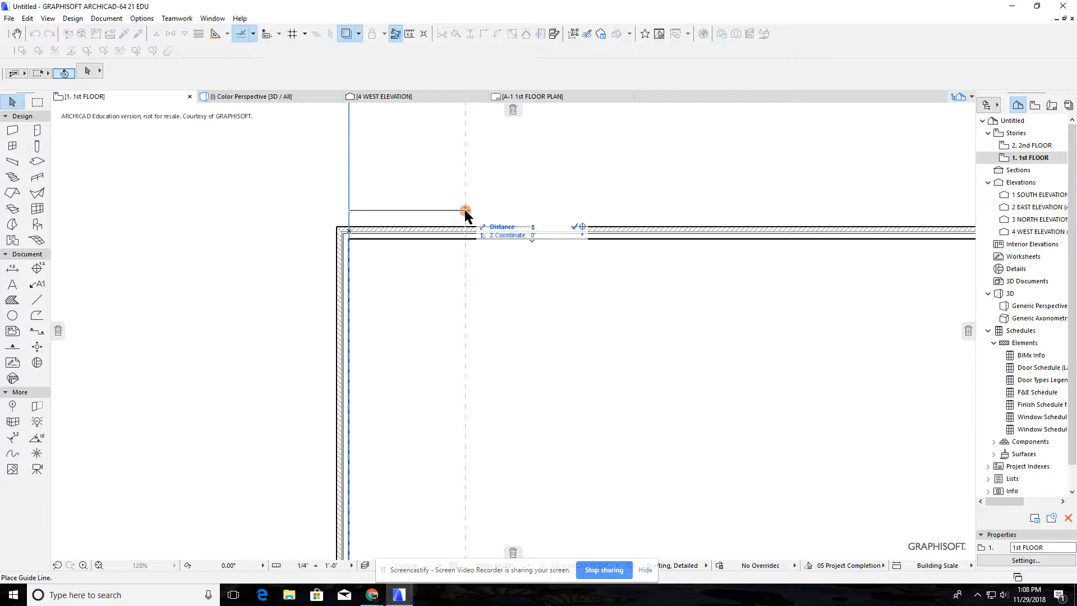
pyautogui.press('Return')
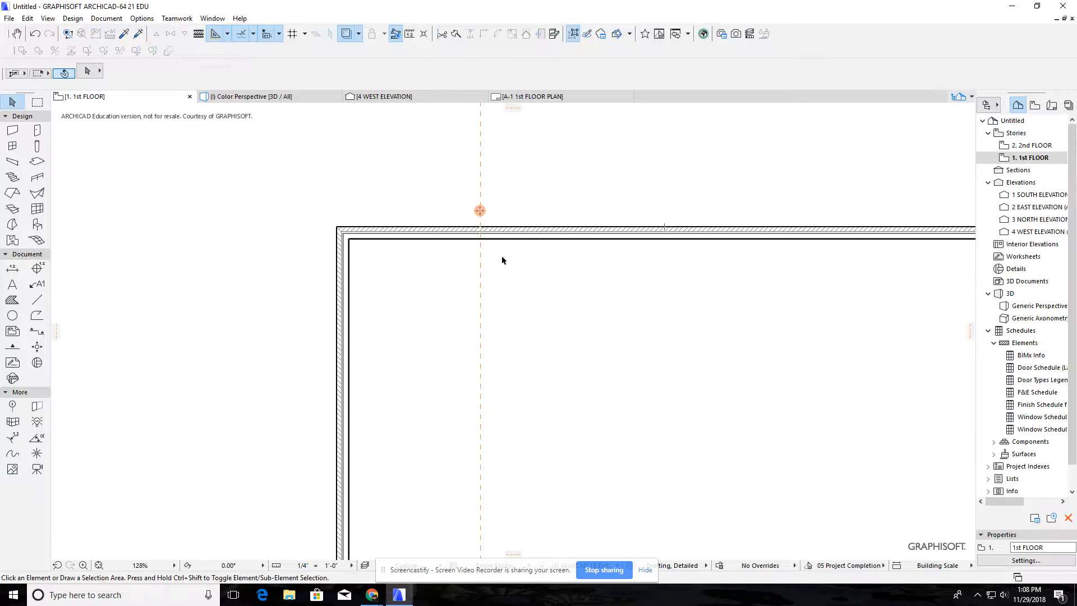
pyautogui.scroll(-1, 547, 278)
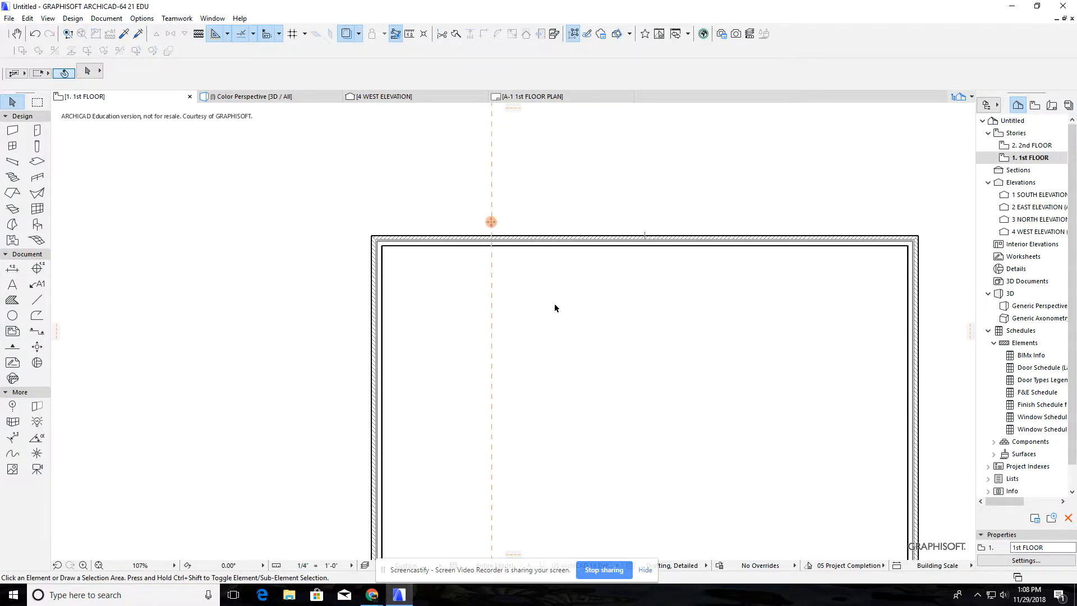
pyautogui.moveTo(554, 303); pyautogui.dragTo(514, 226, button='middle')
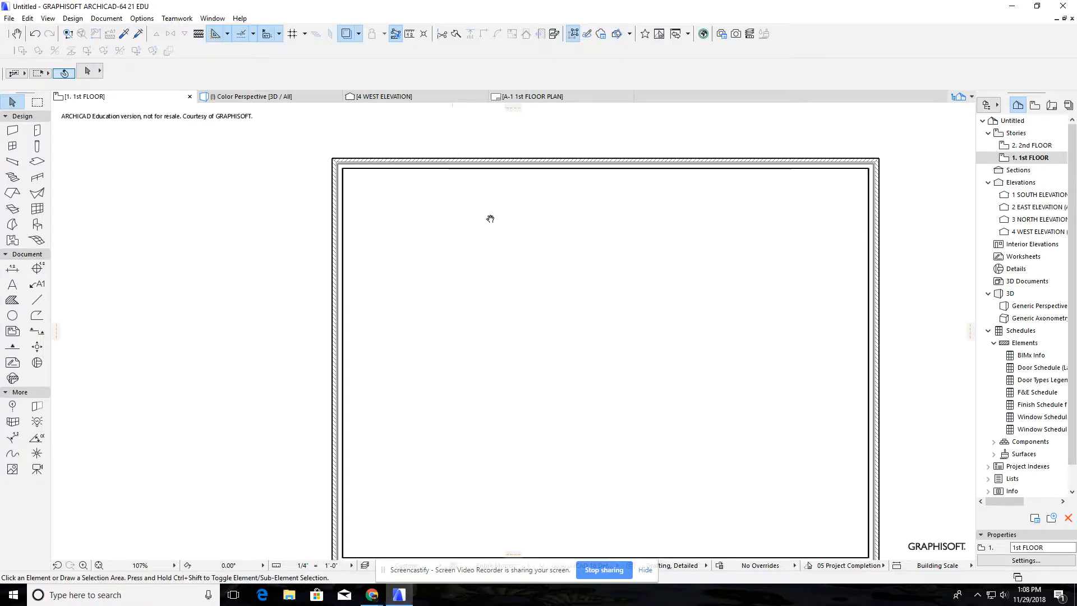
pyautogui.moveTo(490, 217); pyautogui.dragTo(478, 245, button='middle')
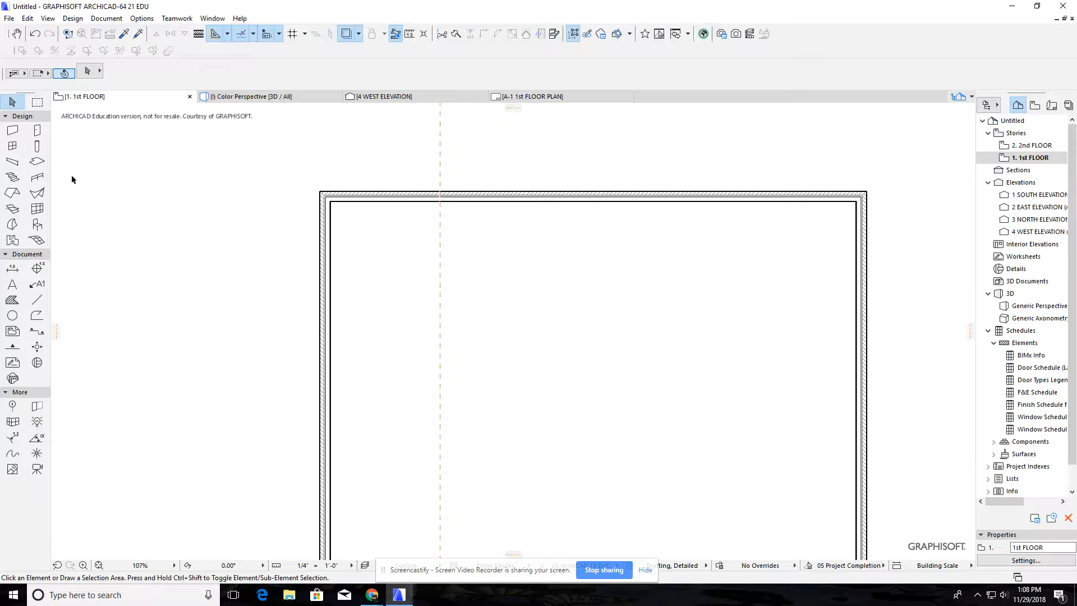
# Set the wall defaults to the Wall Wd+Gyp; 4_3/4":B5 composite with the reference line on the Outside Face
pyautogui.click(9, 129)
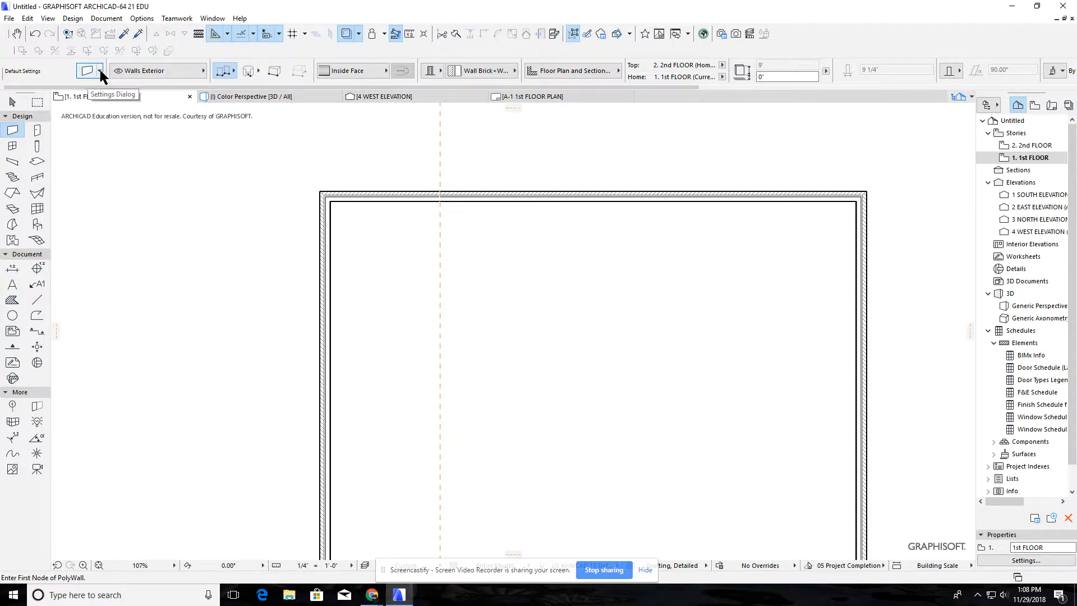
pyautogui.click(493, 76)
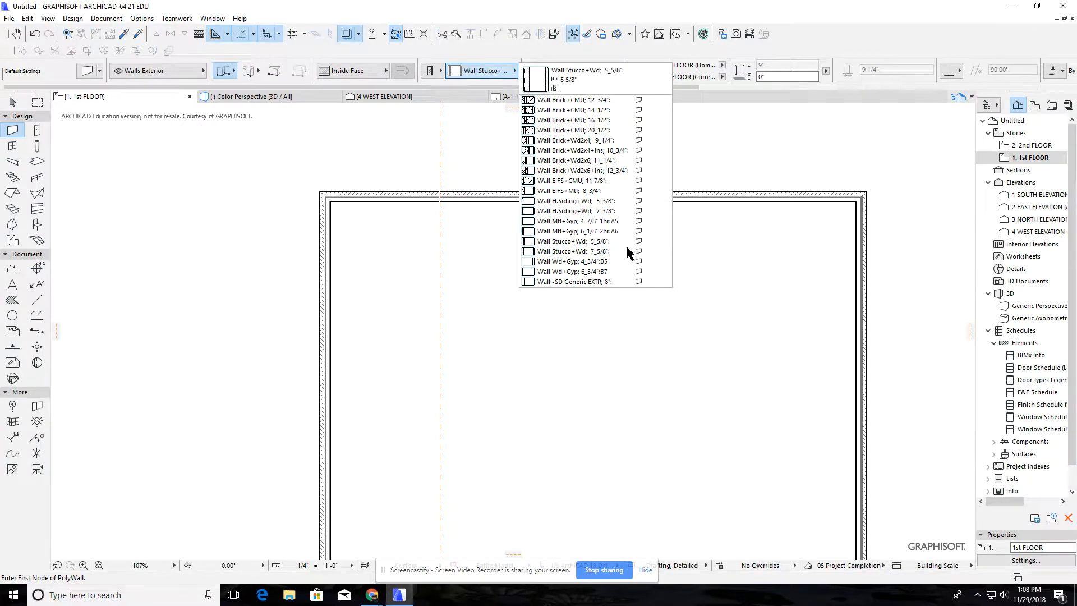
pyautogui.click(597, 262)
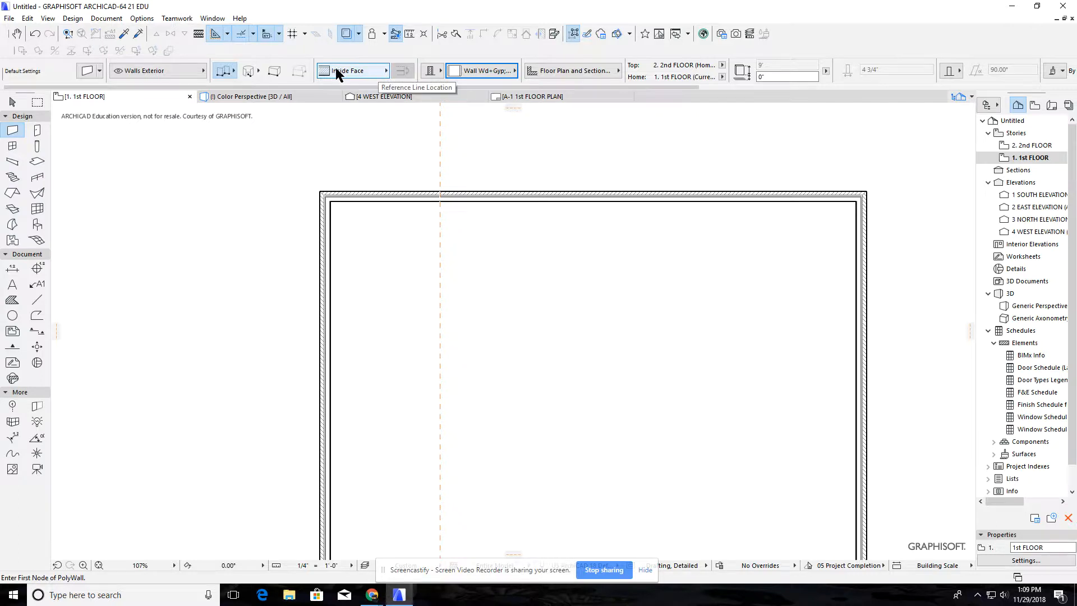
pyautogui.click(368, 70)
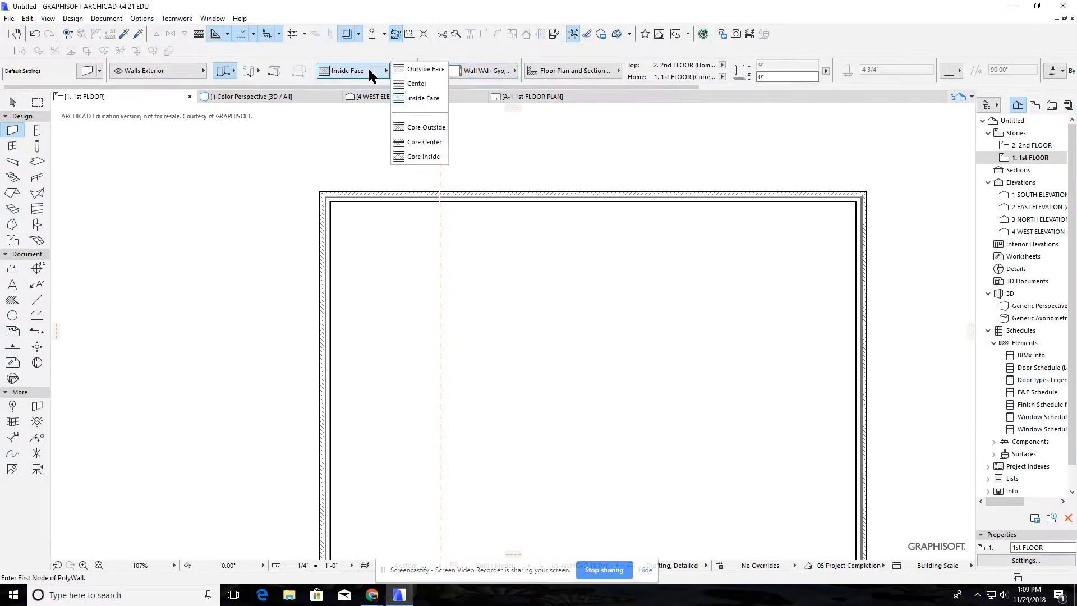
pyautogui.click(422, 72)
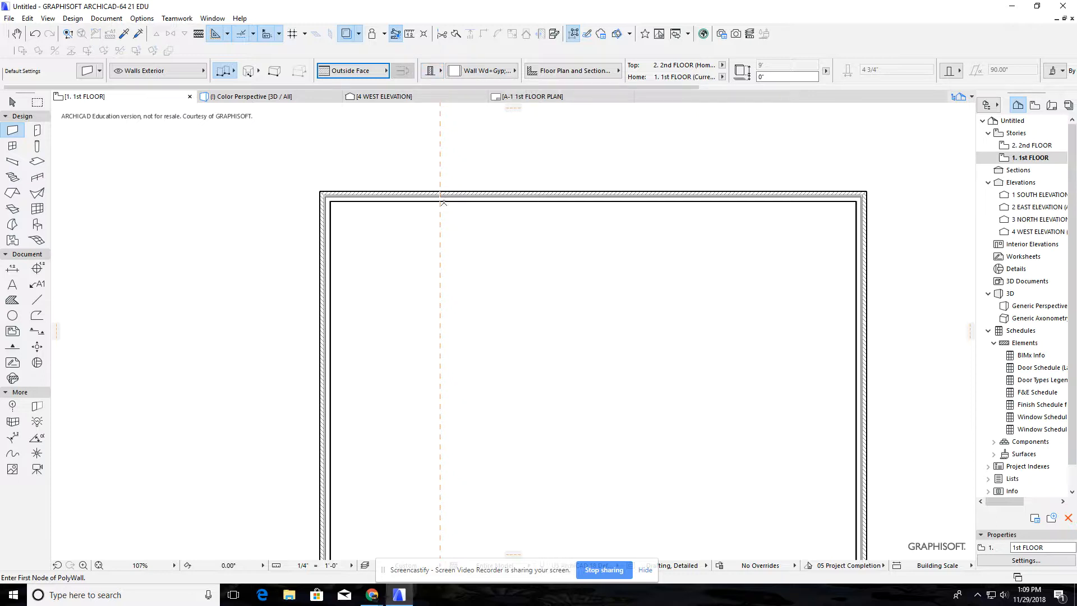
# Draw interior walls from the upper wall 10' down along the guide line, turning 8' to the left-hand exterior wall's inside face
pyautogui.scroll(2, 440, 202)
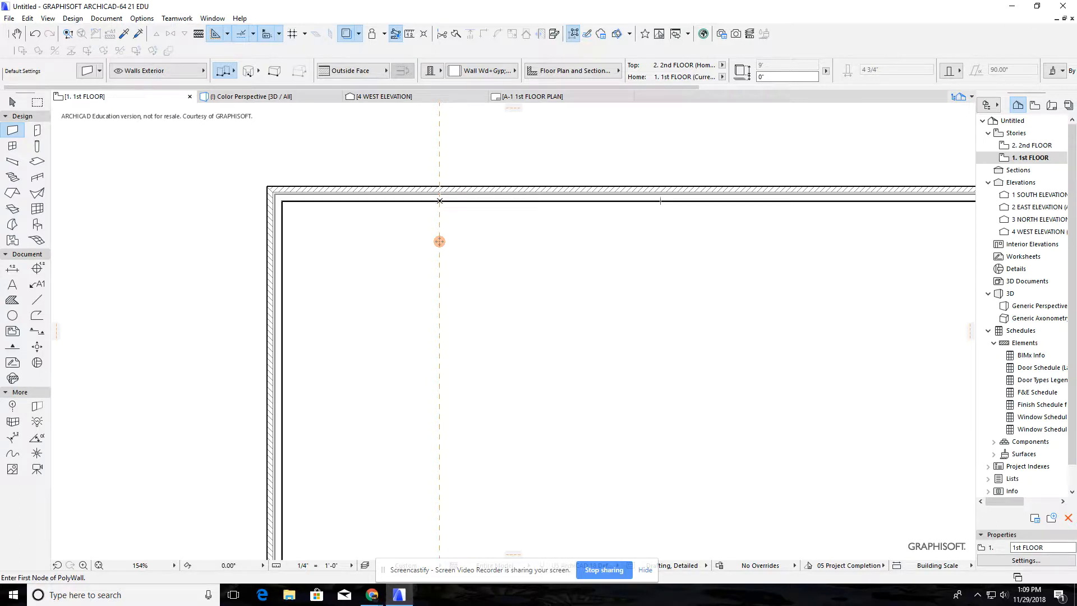
pyautogui.click(440, 200)
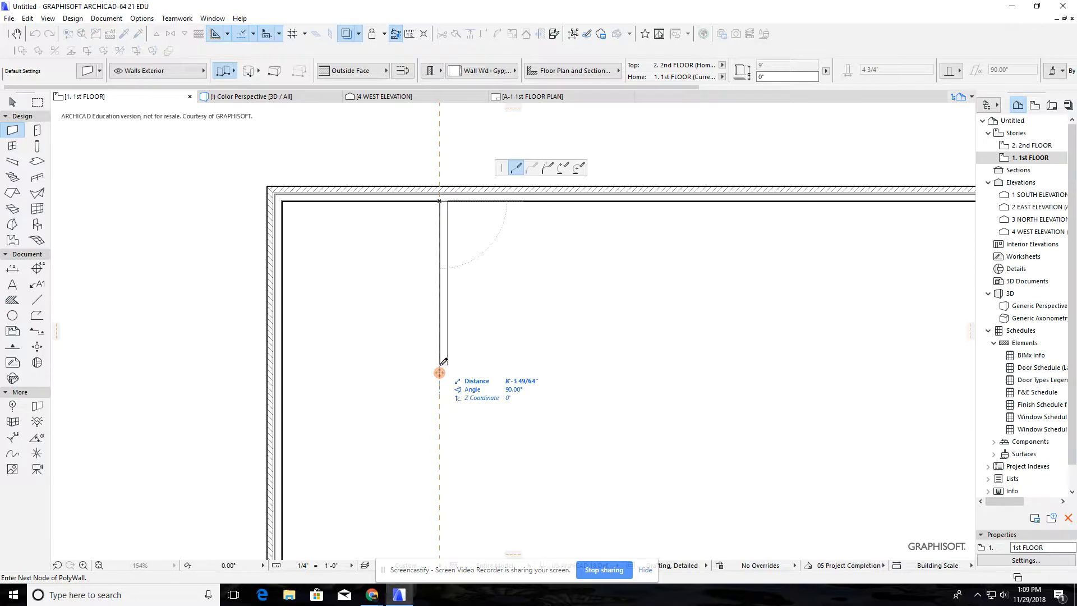
pyautogui.write('10')
pyautogui.press('Return')
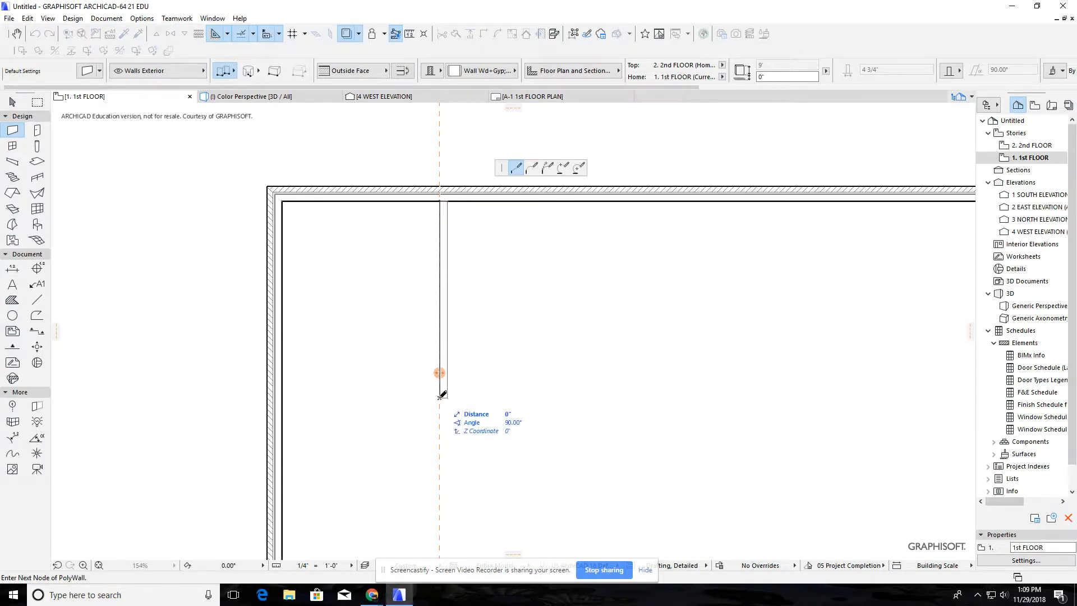
pyautogui.doubleClick(286, 394)
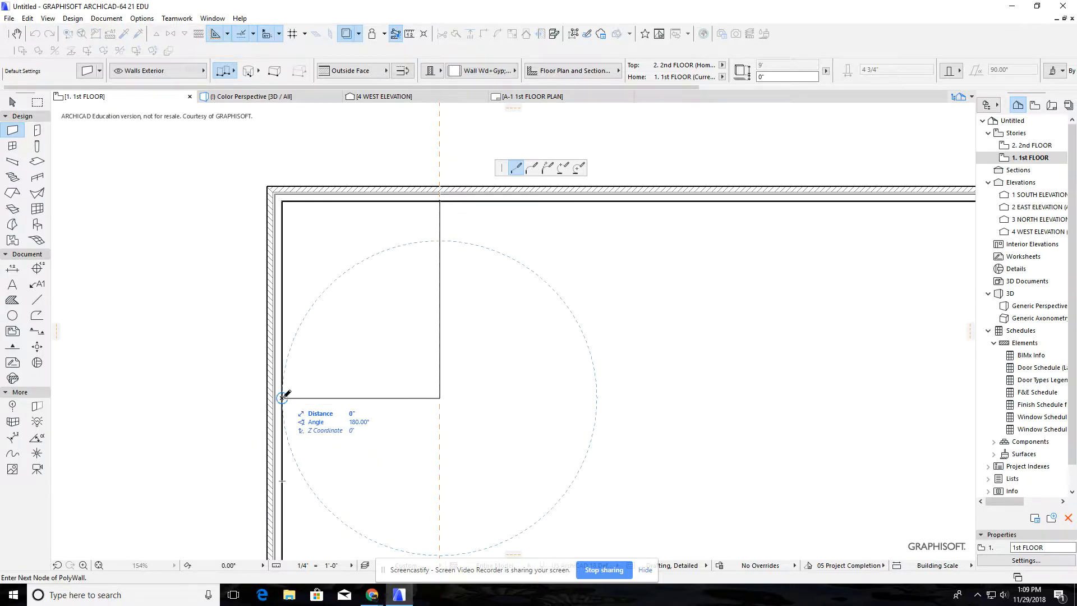
pyautogui.rightClick(282, 397)
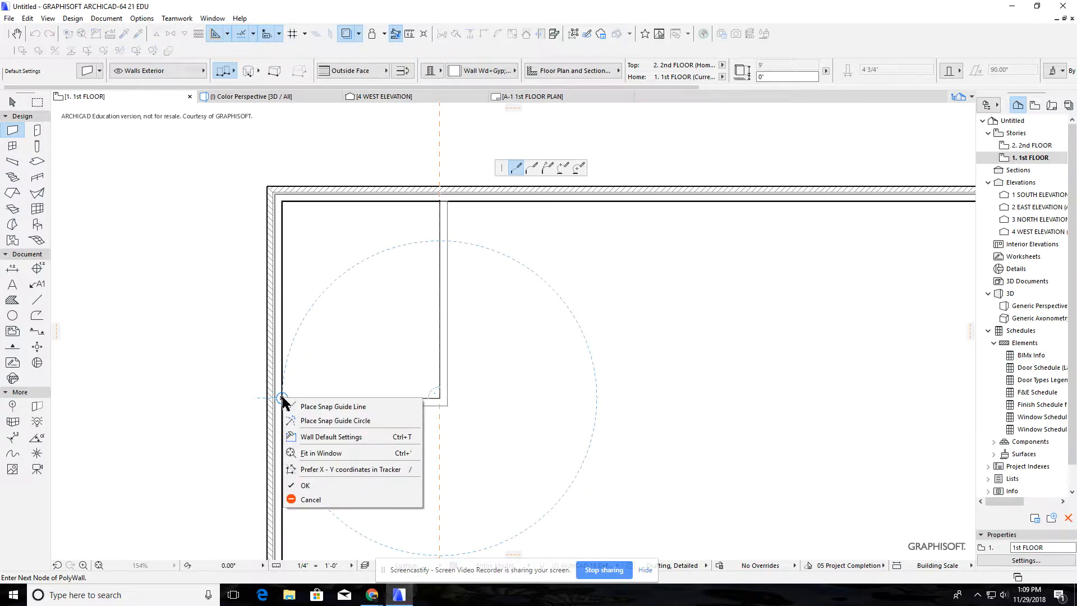
pyautogui.press('Escape')
pyautogui.click(283, 398)
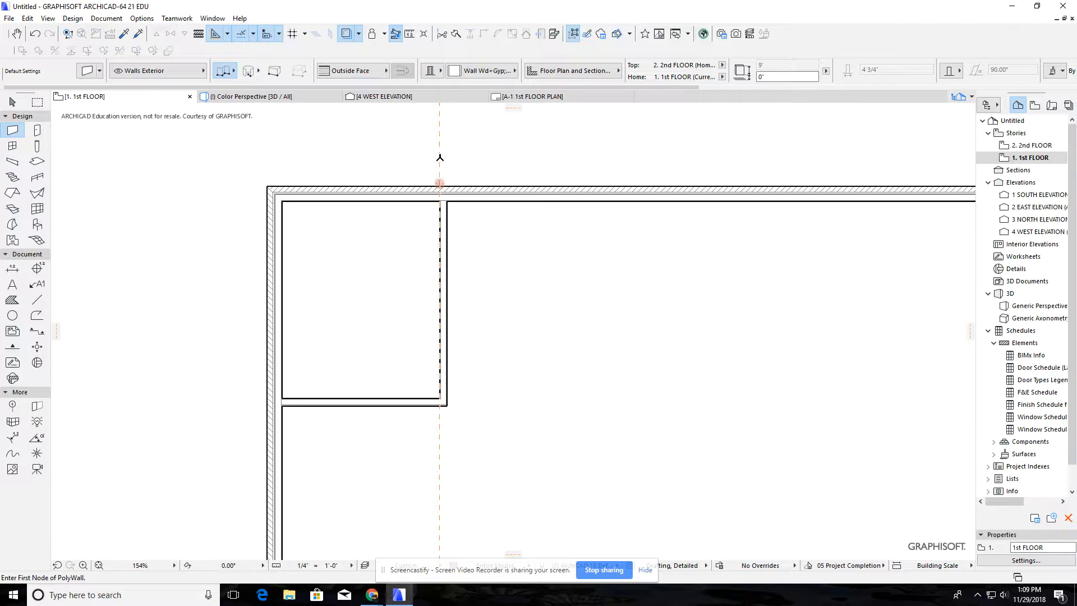
# Move the vertical guide line 12'-6" to the right of the first room's vertical wall reference line
pyautogui.click(440, 186)
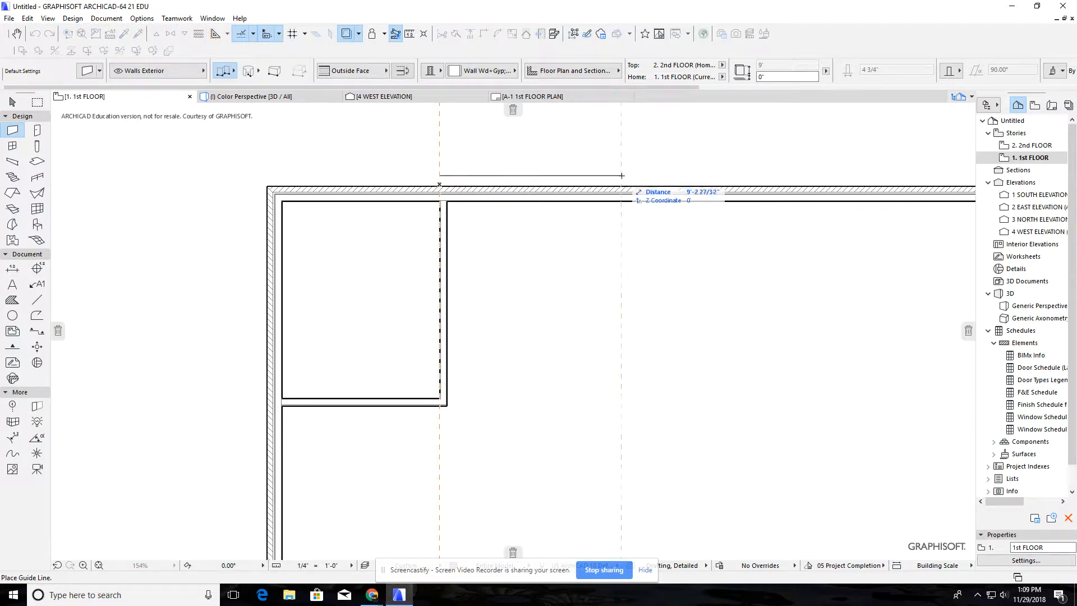
pyautogui.write('12')
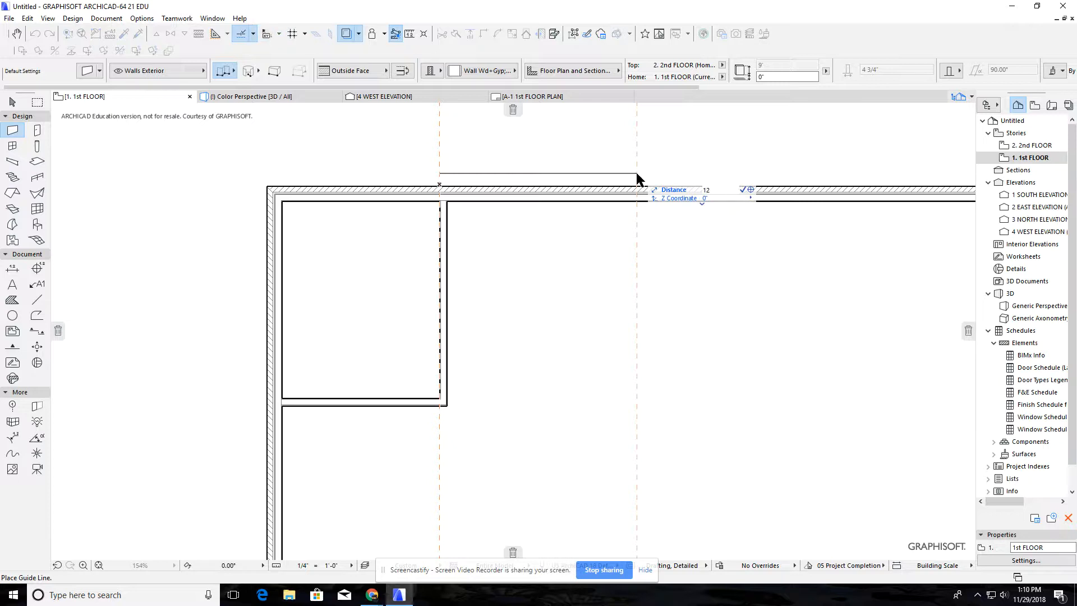
pyautogui.write('-6')
pyautogui.press('Return')
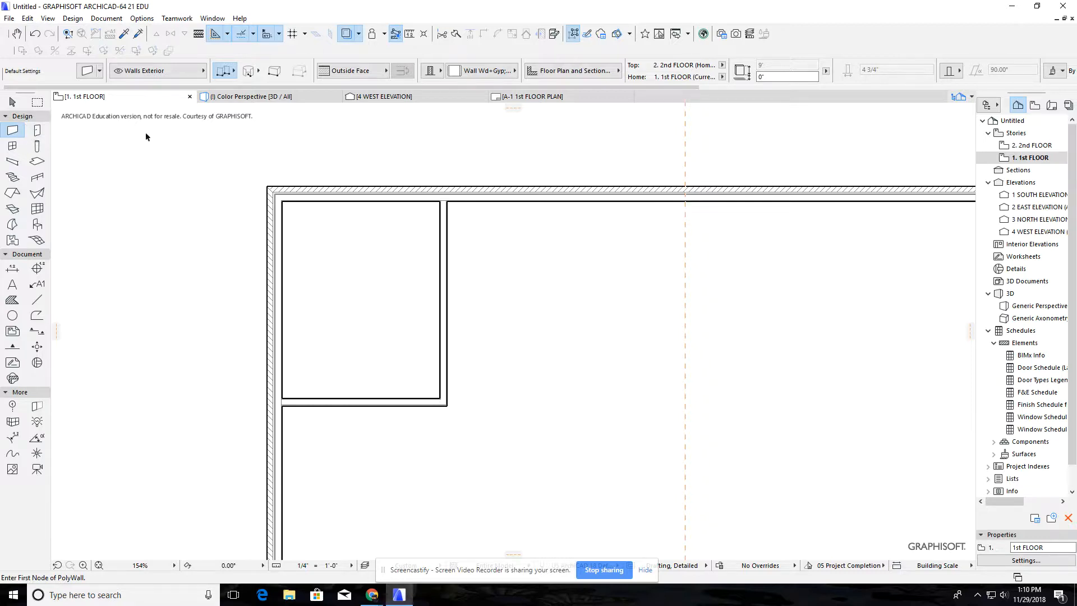
# Draw the second room's walls 10' down along the guide line and back to the first room's lower-right corner
pyautogui.click(685, 201)
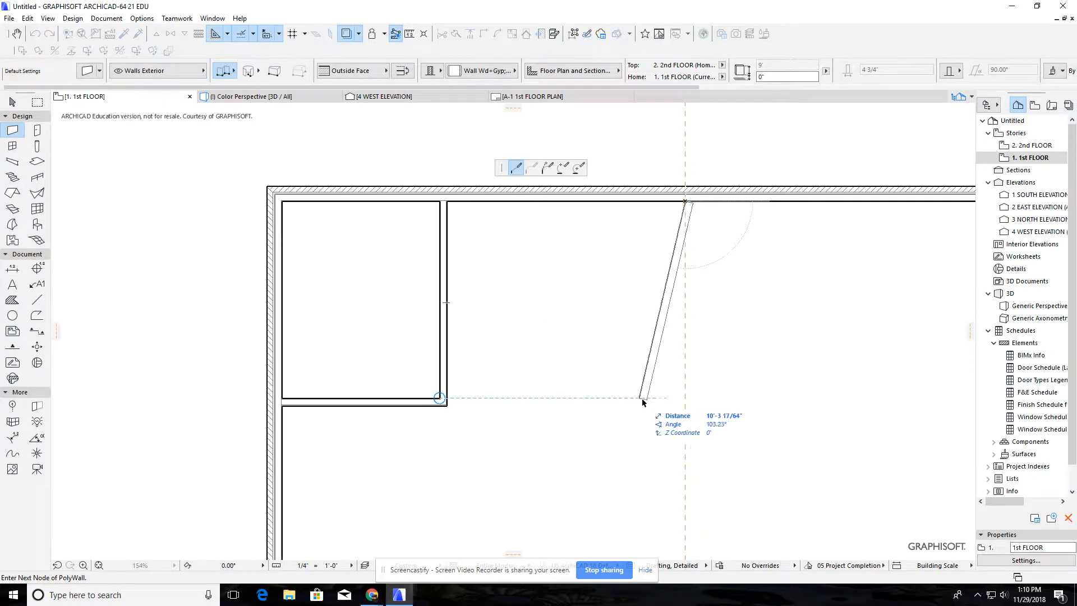
pyautogui.click(685, 397)
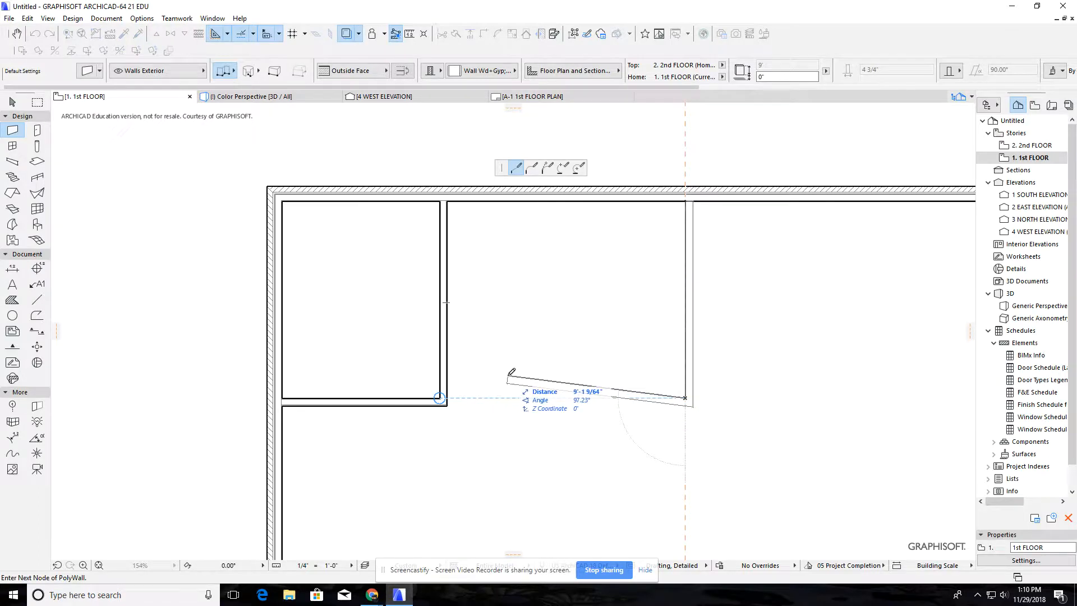
pyautogui.click(451, 394)
pyautogui.click(449, 395)
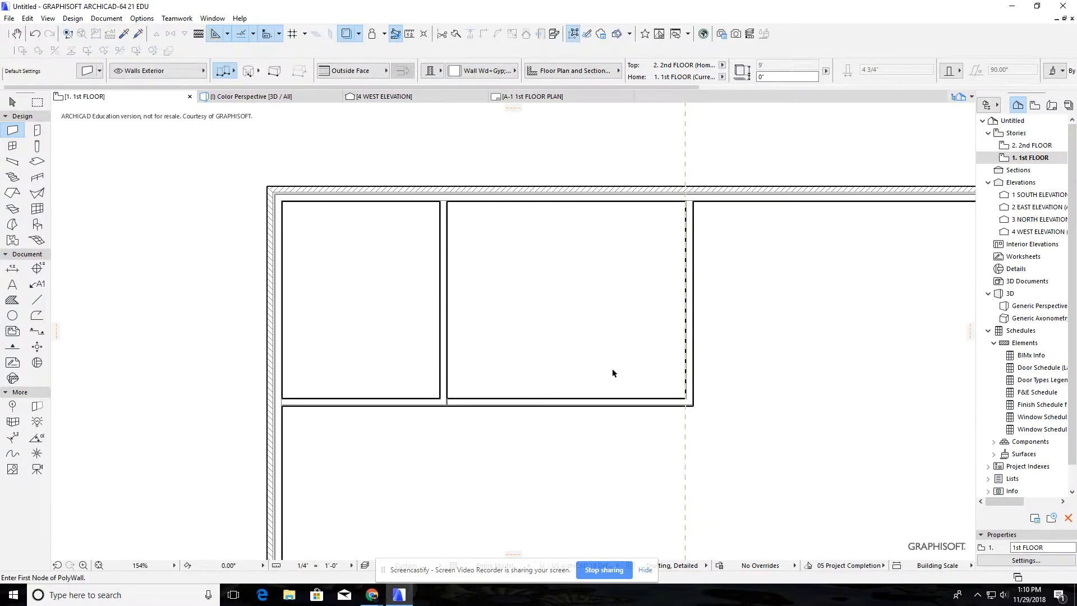
pyautogui.scroll(5, 473, 398)
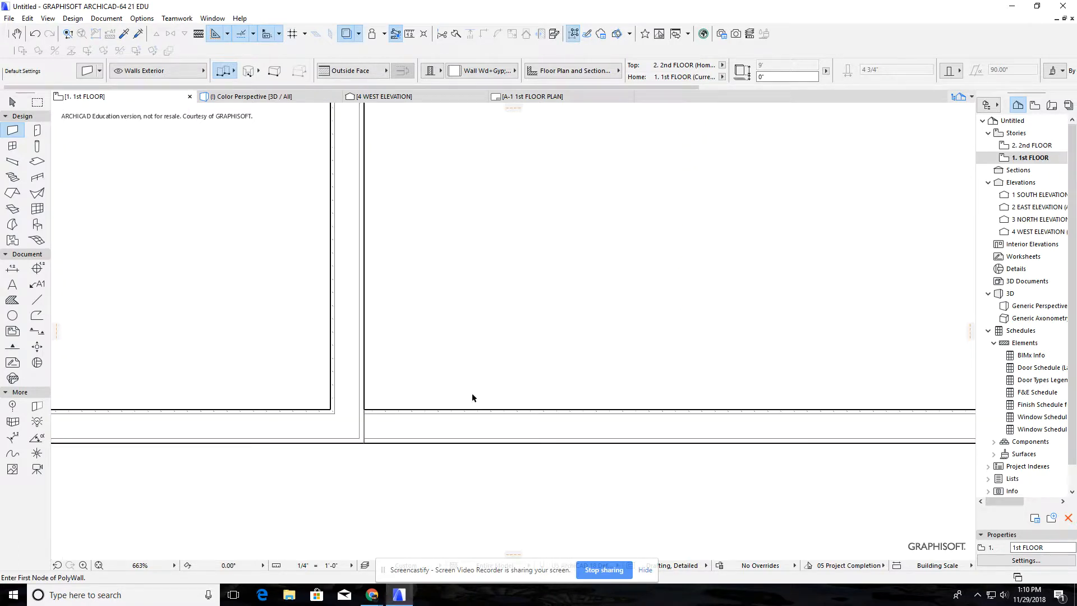
pyautogui.scroll(-5, 473, 398)
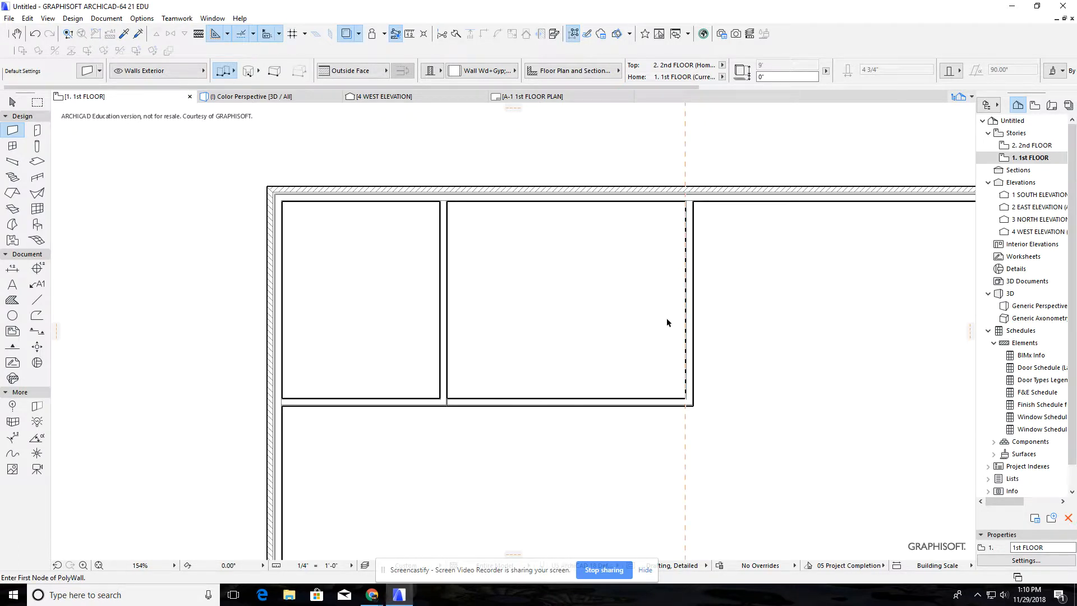
# Place a vertical guide line 9'-6" into the building from the right-hand exterior wall's outside face
pyautogui.press('Escape')
pyautogui.click(693, 244)
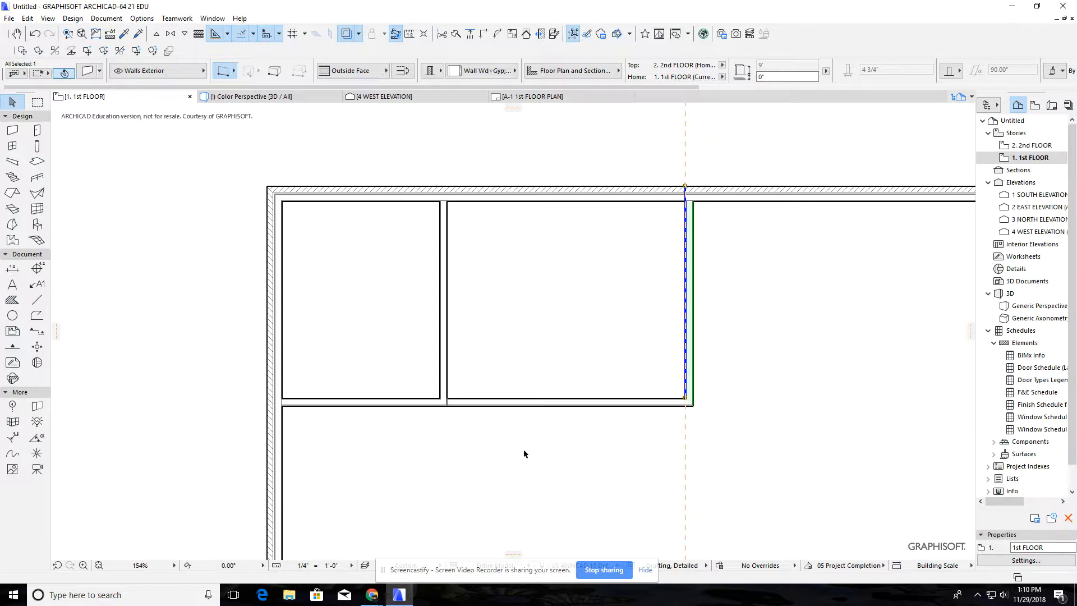
pyautogui.scroll(-4, 524, 453)
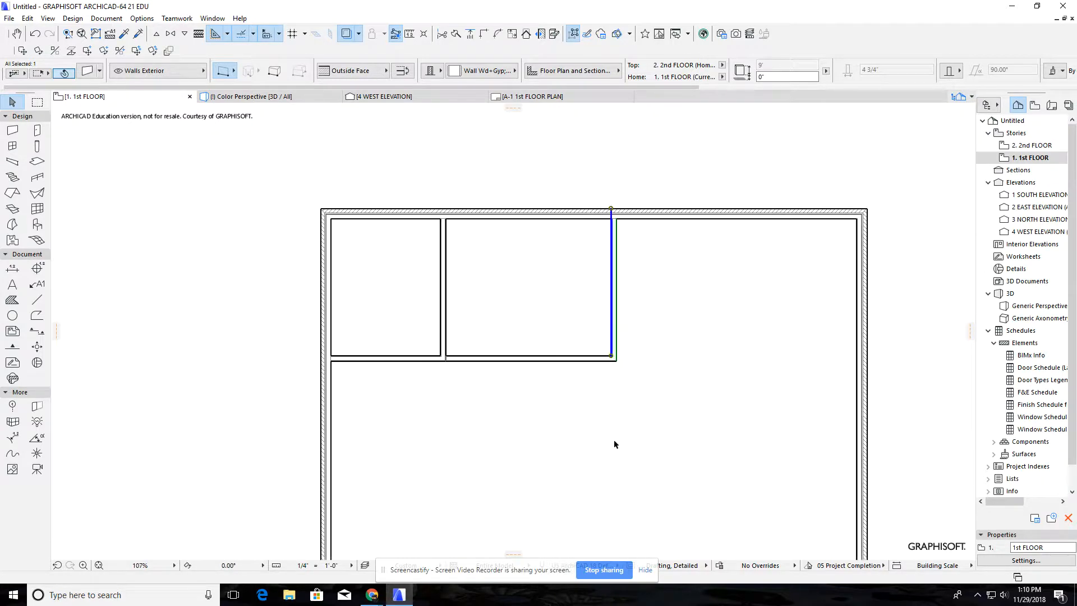
pyautogui.moveTo(621, 435); pyautogui.dragTo(590, 513, button='middle')
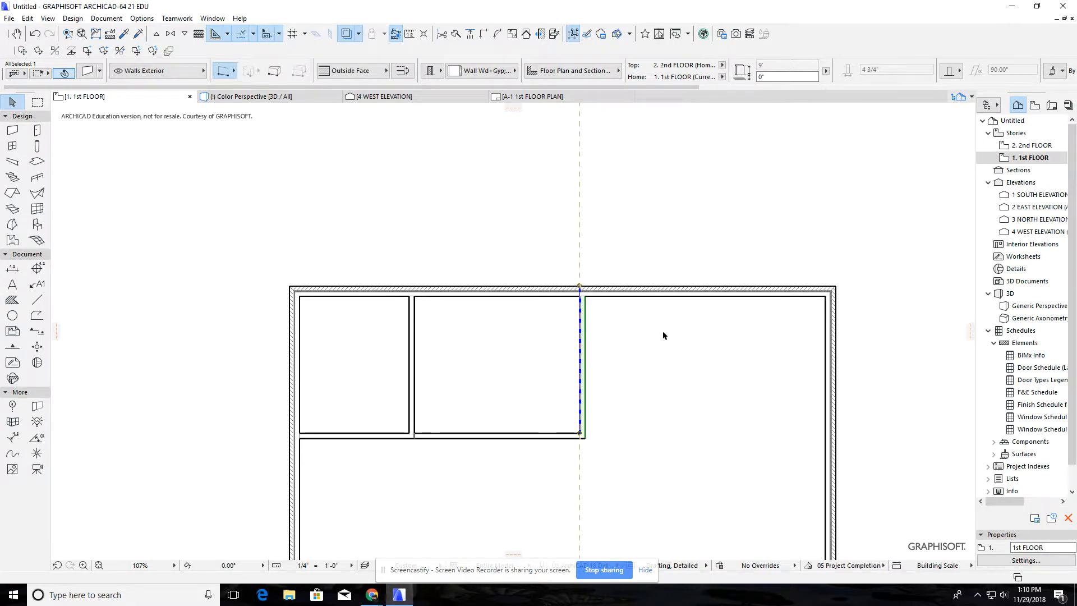
pyautogui.click(663, 333)
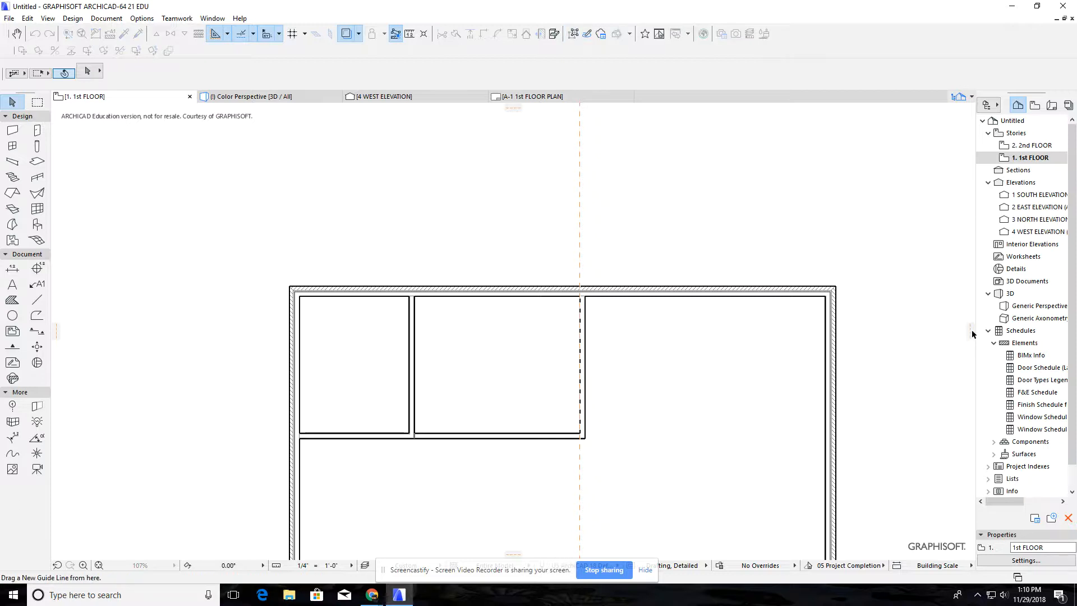
pyautogui.moveTo(972, 334); pyautogui.dragTo(714, 279)
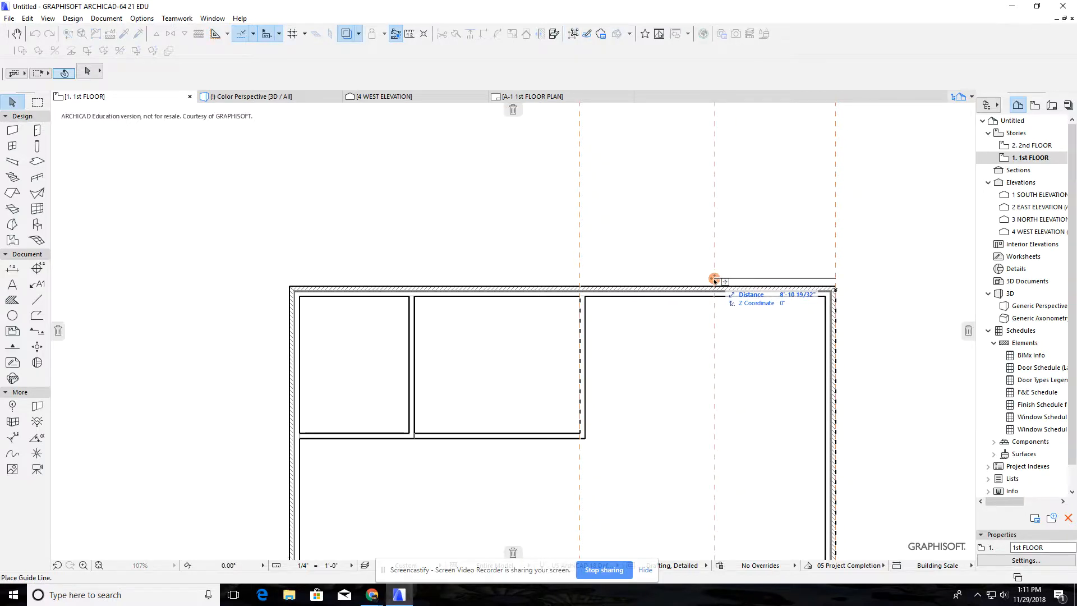
pyautogui.write('9-6')
pyautogui.press('Return')
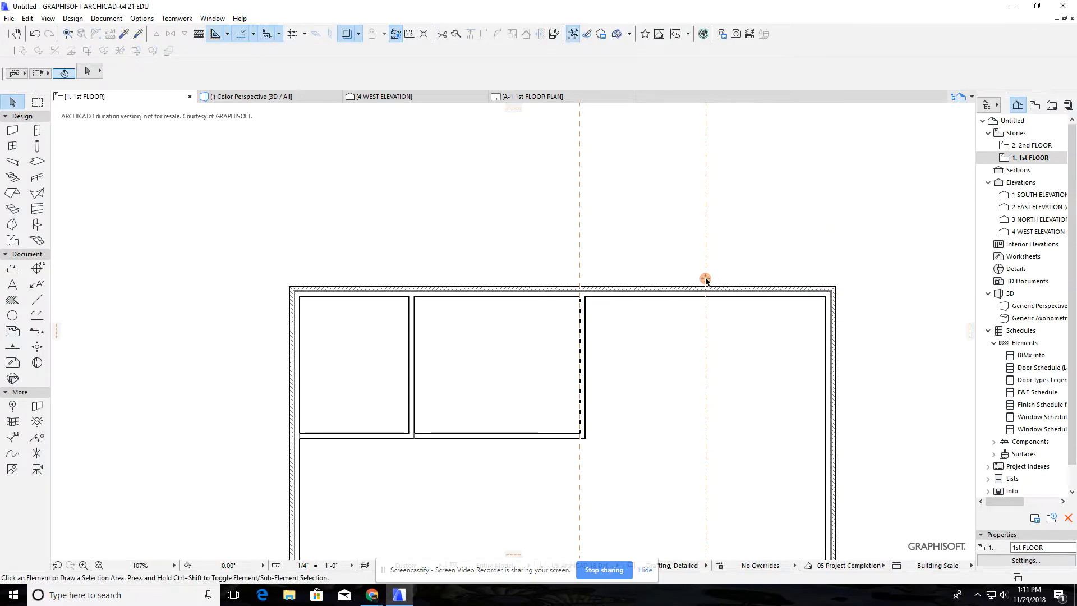
# Place a 3' by 6'-8" D1 Commercial Door 21 in the upper exterior wall, centred on the right-hand guide line, hinged right and swinging inward
pyautogui.click(37, 130)
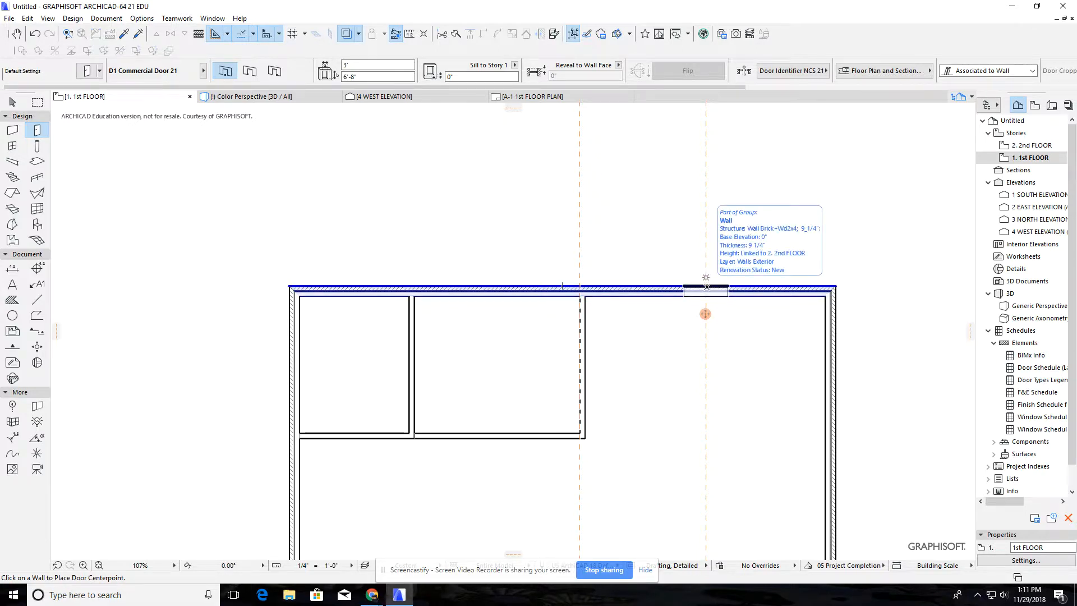
pyautogui.click(706, 287)
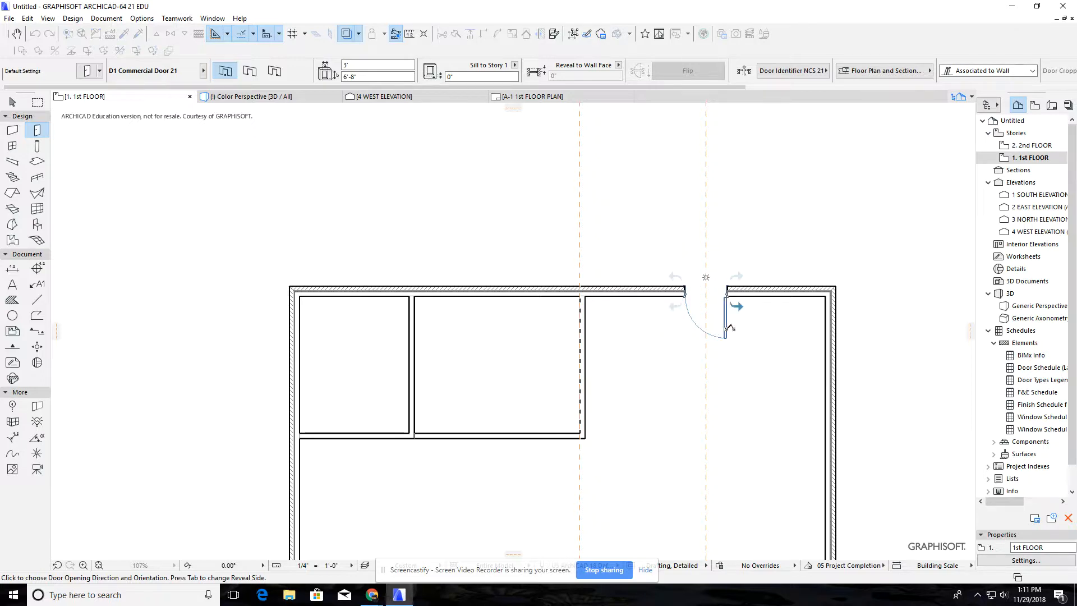
pyautogui.click(729, 327)
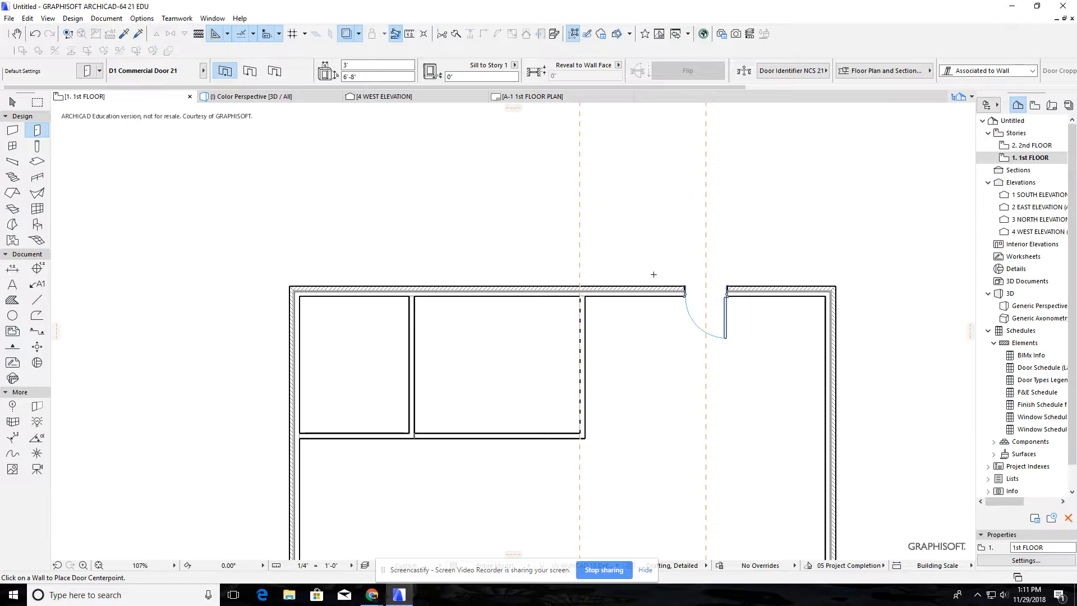
# In the 3D perspective, select the exterior door and choose the wood entrance door D1 Entrance Side1 21 in its settings
pyautogui.press('F3')
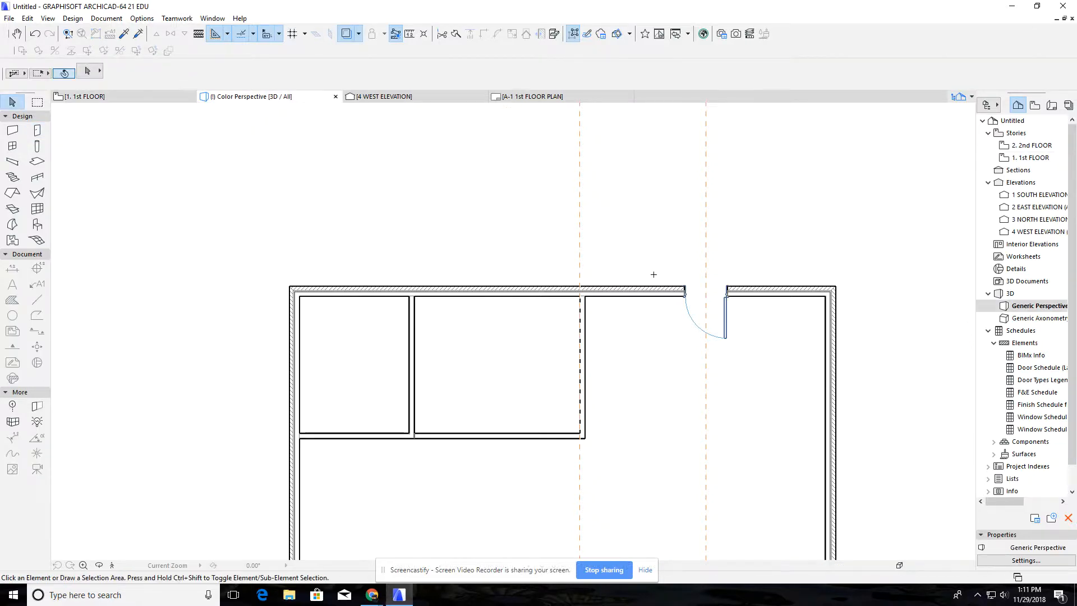
pyautogui.moveTo(543, 327); pyautogui.dragTo(779, 375)
pyautogui.keyDown('shift'); pyautogui.moveTo(779, 374); pyautogui.dragTo(858, 333, button='middle'); pyautogui.keyUp('shift')
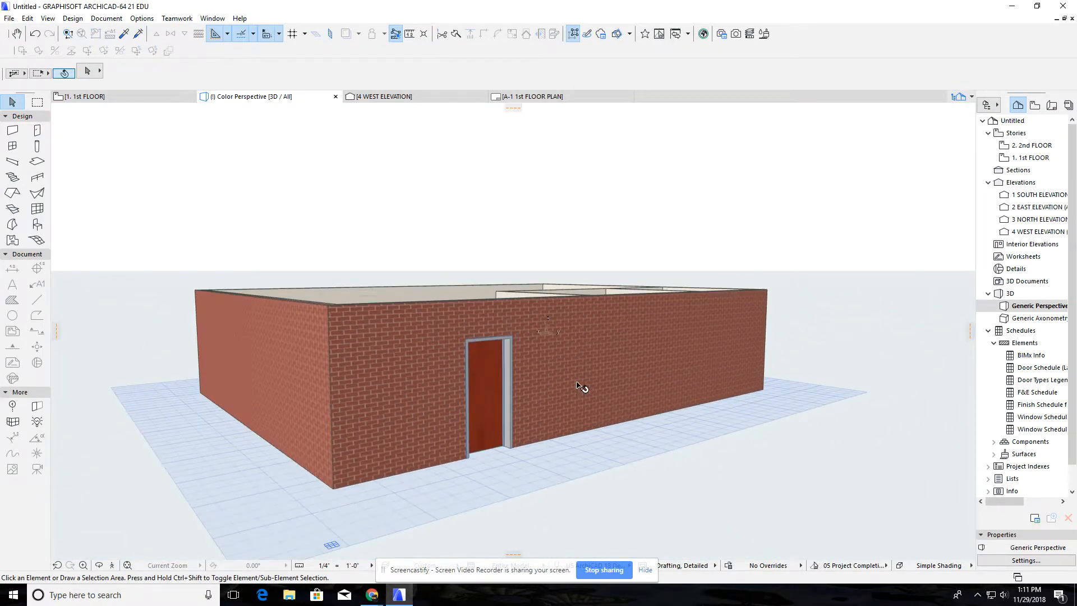
pyautogui.click(511, 395)
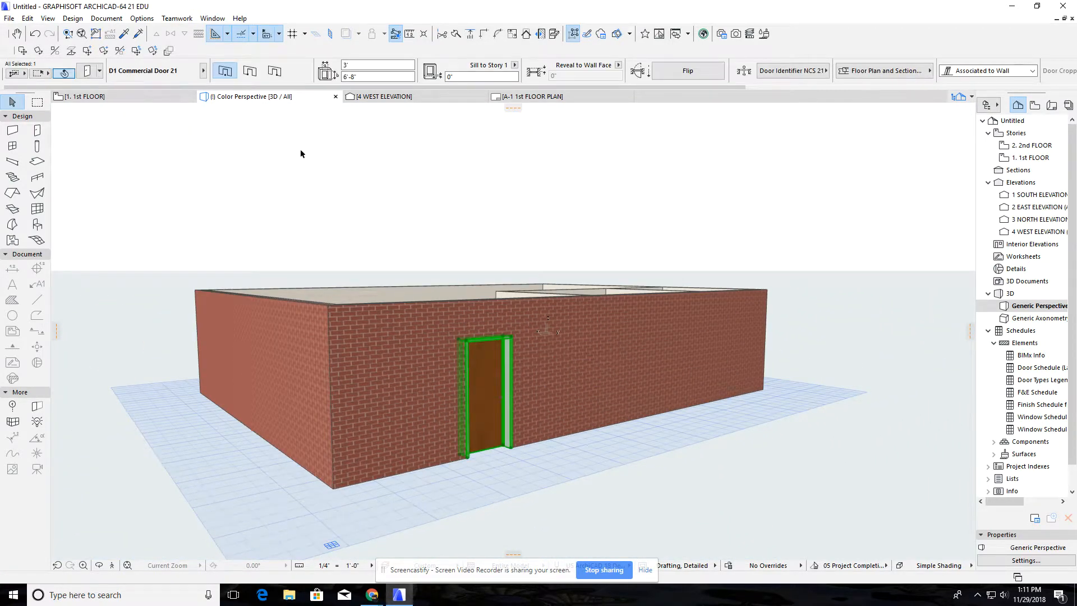
pyautogui.click(90, 70)
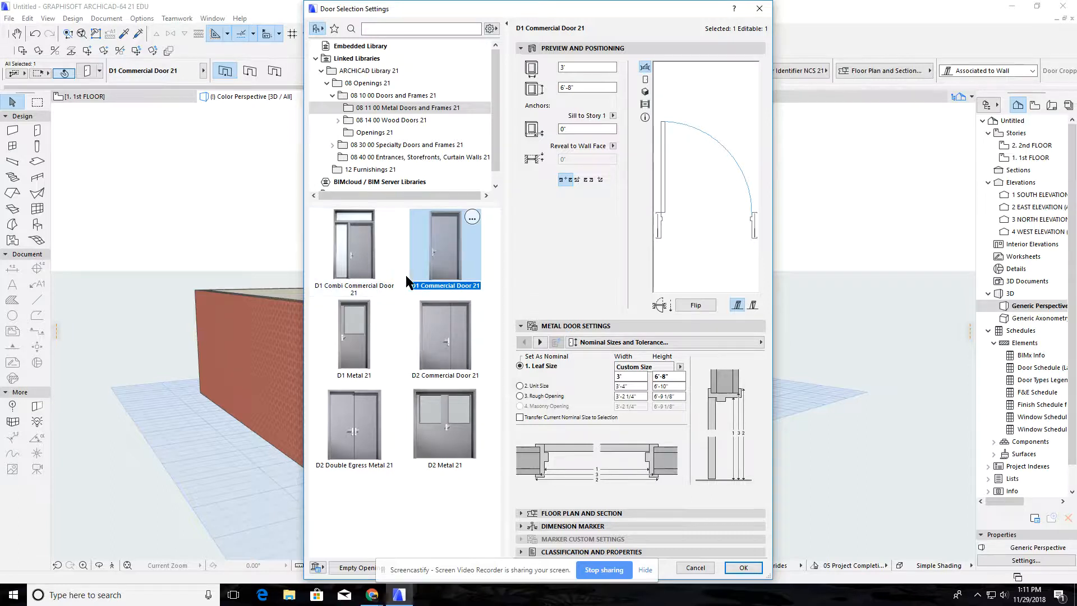
pyautogui.click(413, 121)
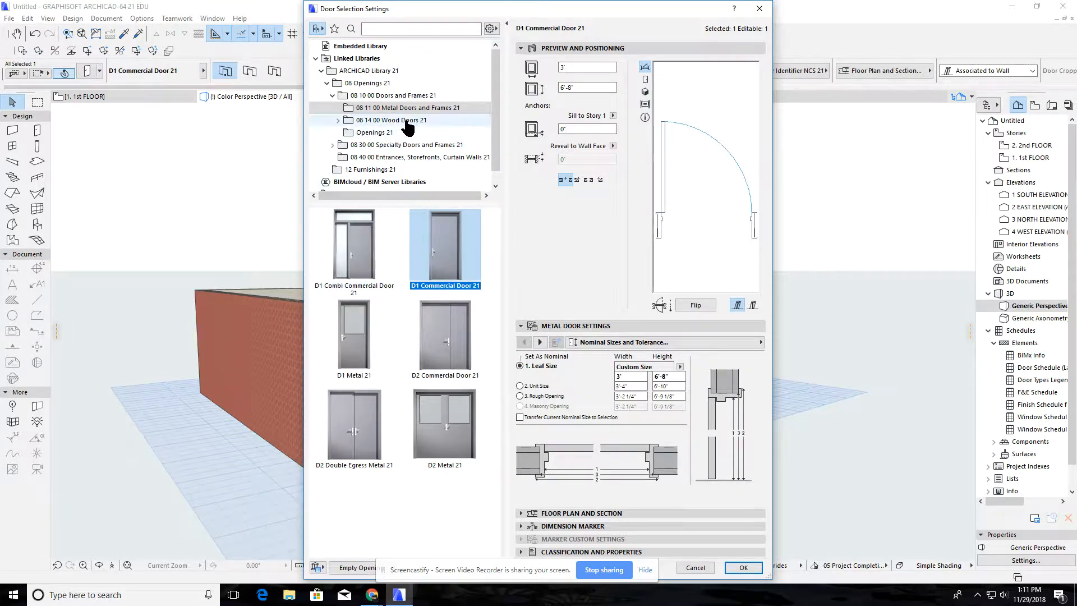
pyautogui.click(339, 121)
pyautogui.click(359, 133)
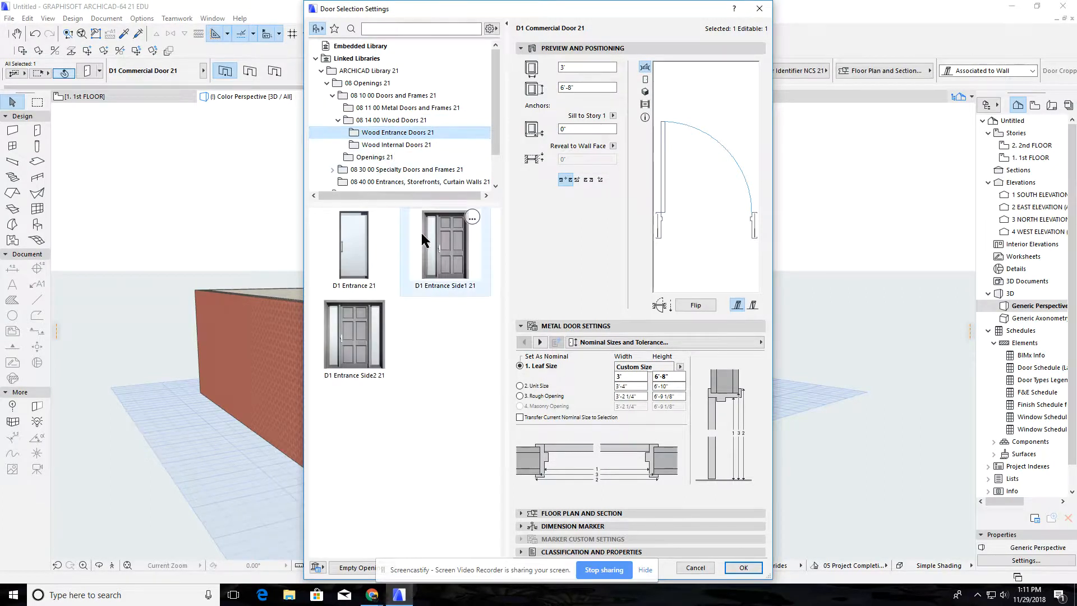
pyautogui.click(439, 261)
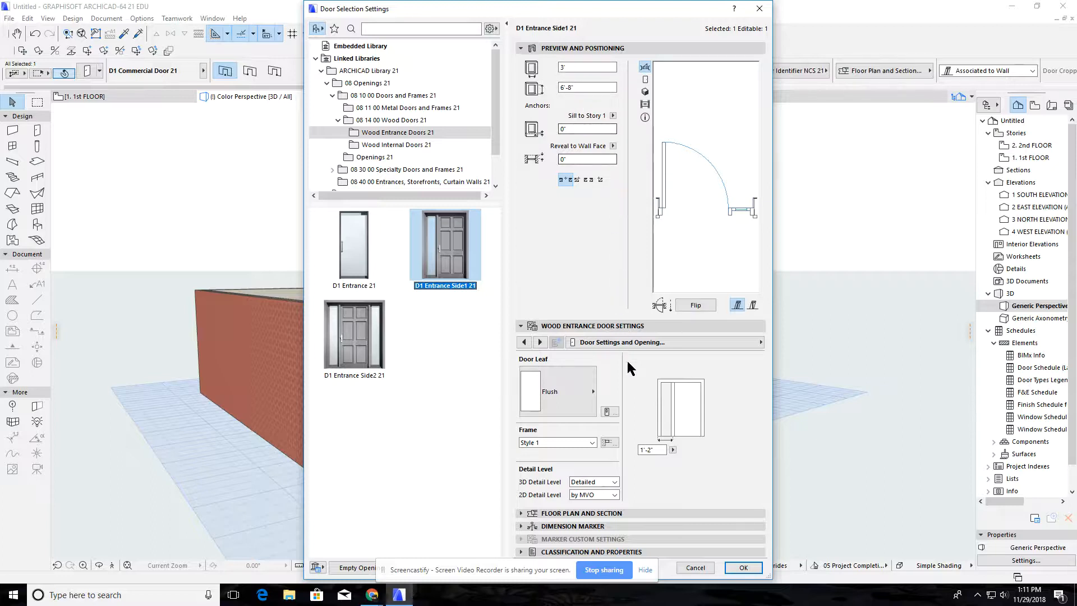
# Set the exterior door's leaf to Prairie Style, apply the D1 Entrance Side1 21 settings and deselect the door
pyautogui.click(581, 387)
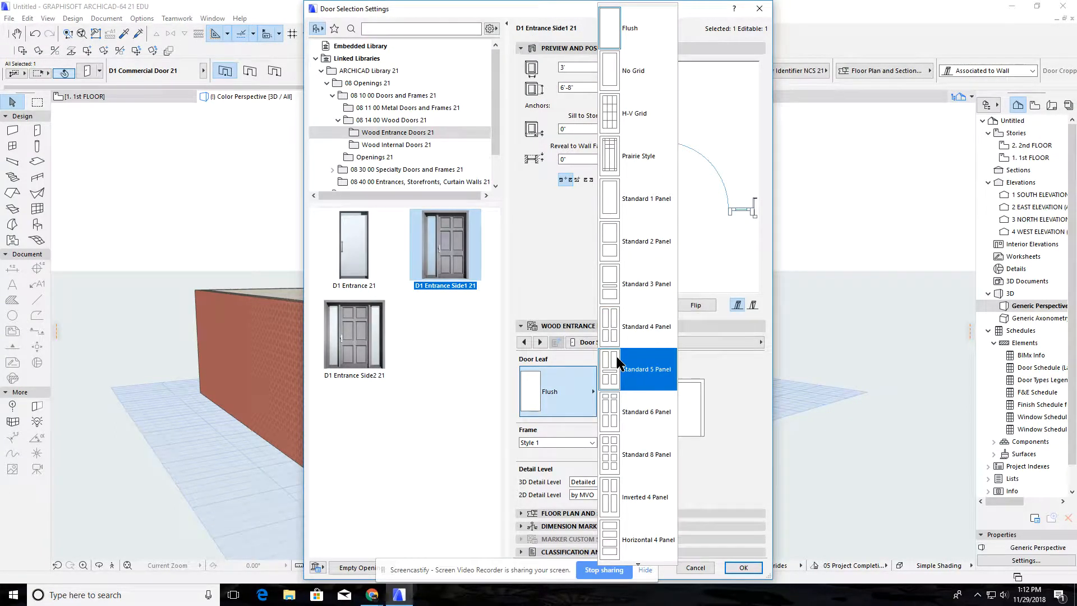
pyautogui.click(618, 362)
pyautogui.click(586, 390)
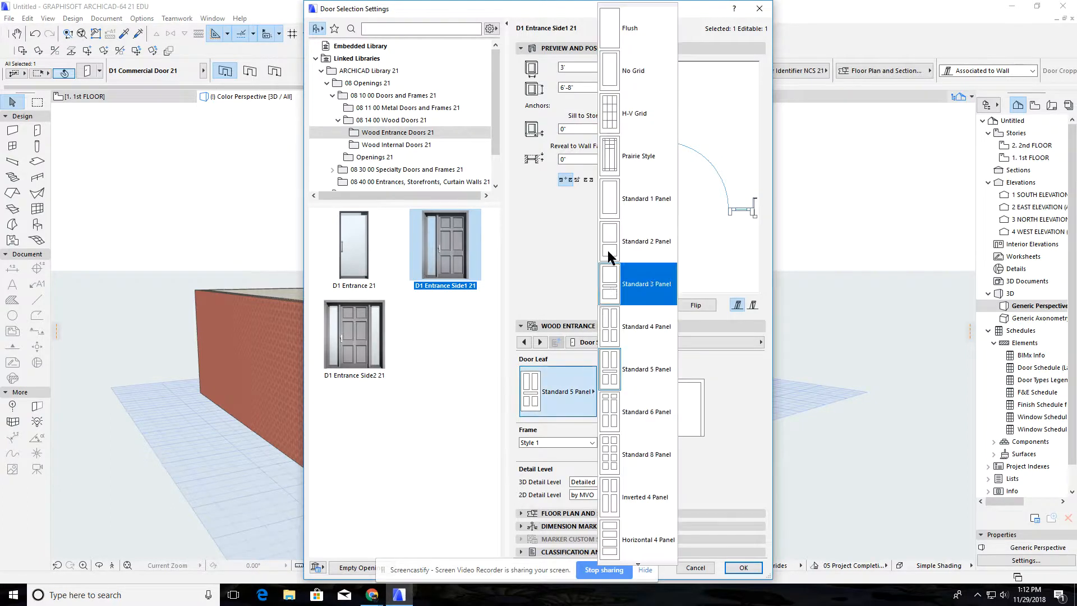
pyautogui.click(610, 163)
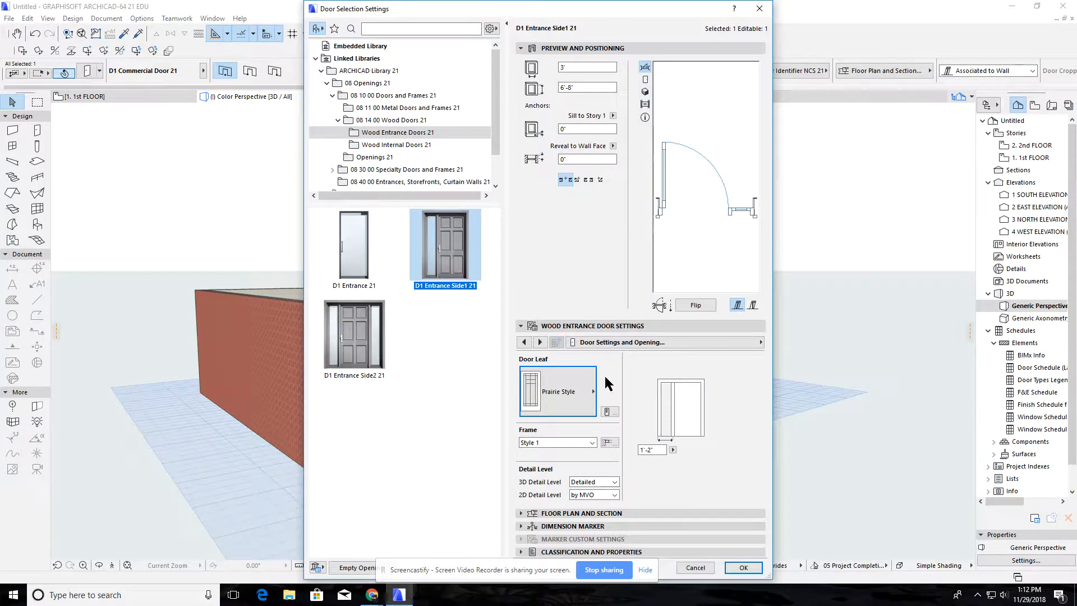
pyautogui.click(594, 396)
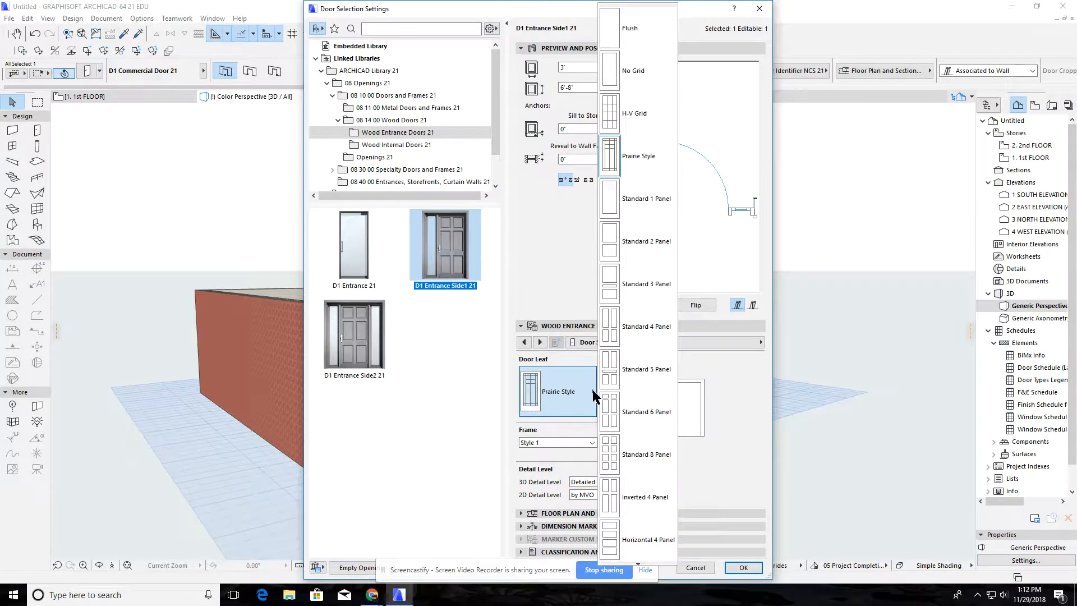
pyautogui.click(594, 396)
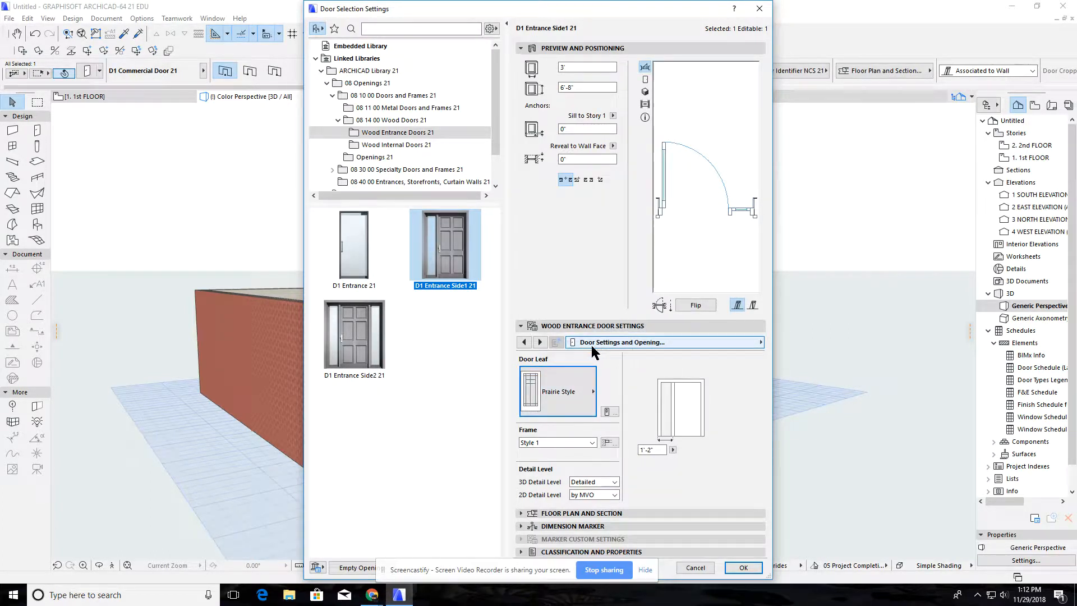
pyautogui.click(660, 345)
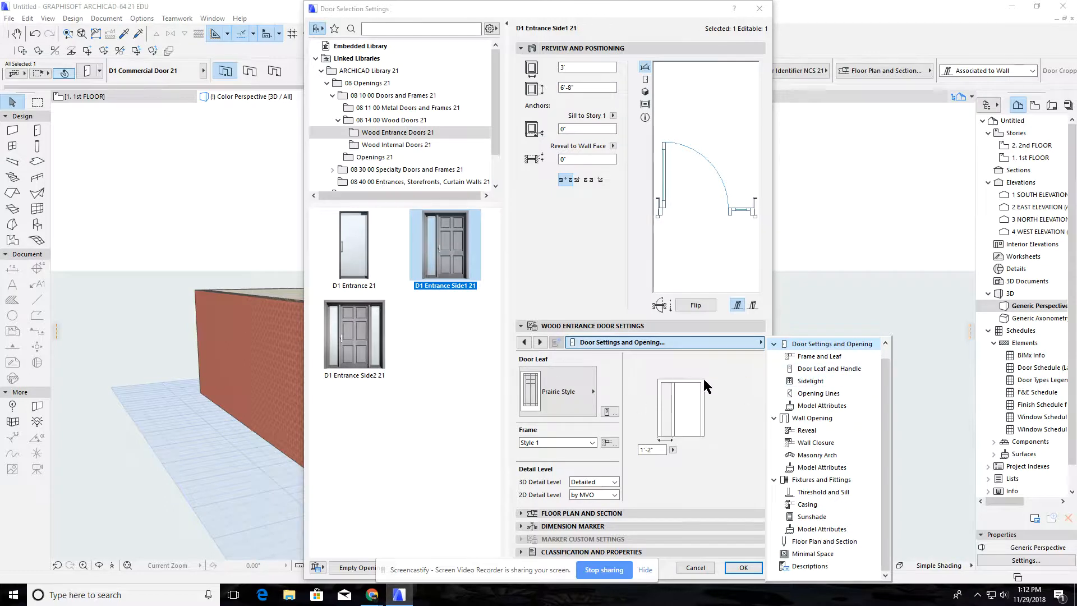
pyautogui.click(691, 395)
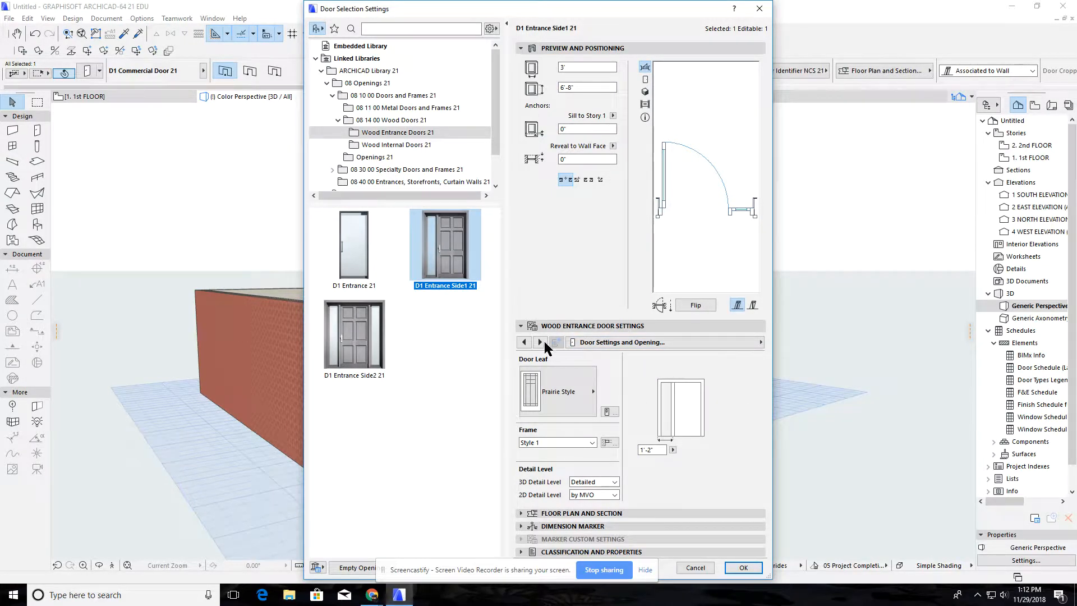
pyautogui.click(524, 343)
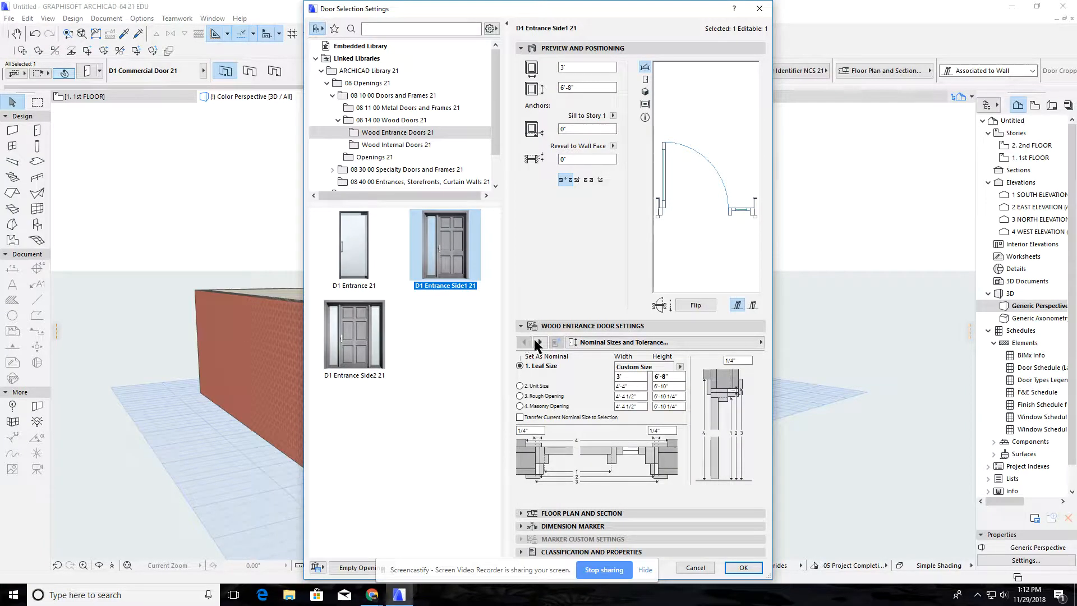
pyautogui.click(744, 568)
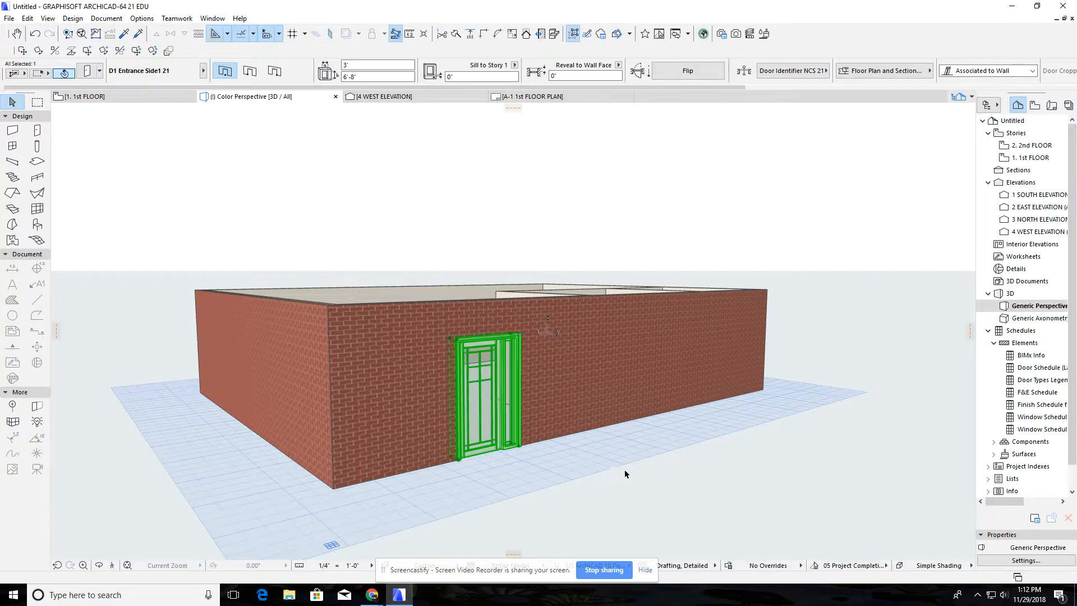
pyautogui.click(600, 442)
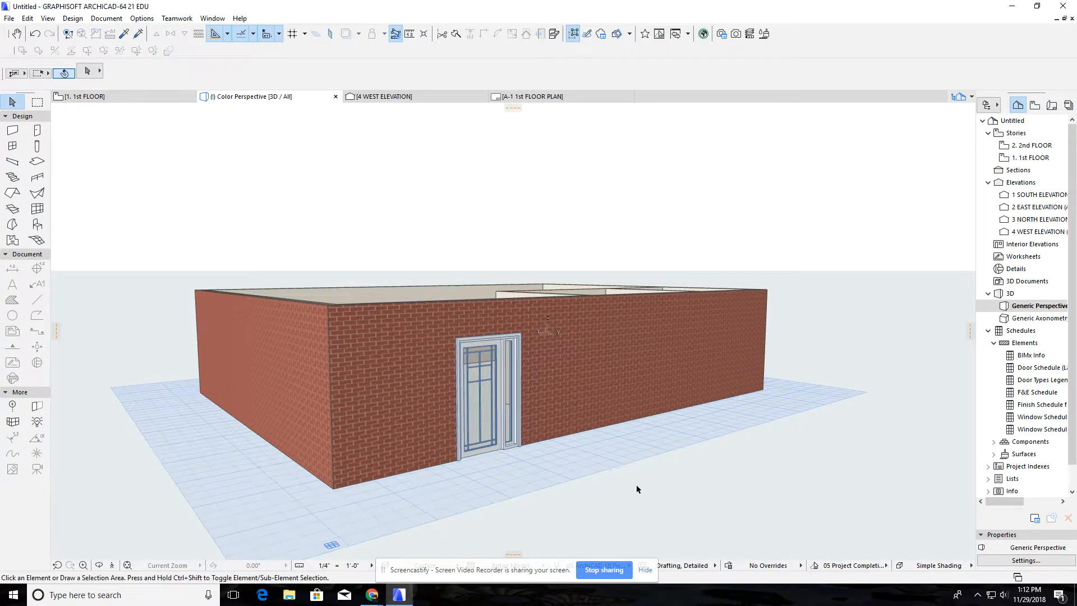
# On the 1st floor plan, place a horizontal guide line 11'-6" into the building from the upper exterior wall's outside face
pyautogui.keyDown('shift'); pyautogui.moveTo(636, 487); pyautogui.dragTo(716, 507, button='middle'); pyautogui.keyUp('shift')
pyautogui.press('F2')
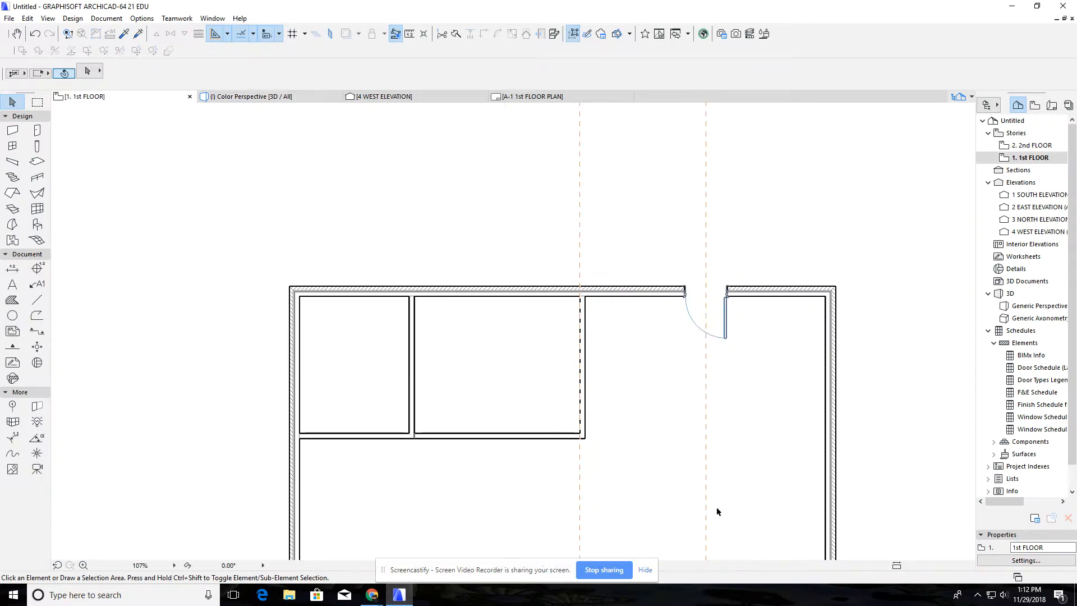
pyautogui.scroll(-2, 739, 407)
pyautogui.moveTo(764, 429); pyautogui.dragTo(632, 355, button='middle')
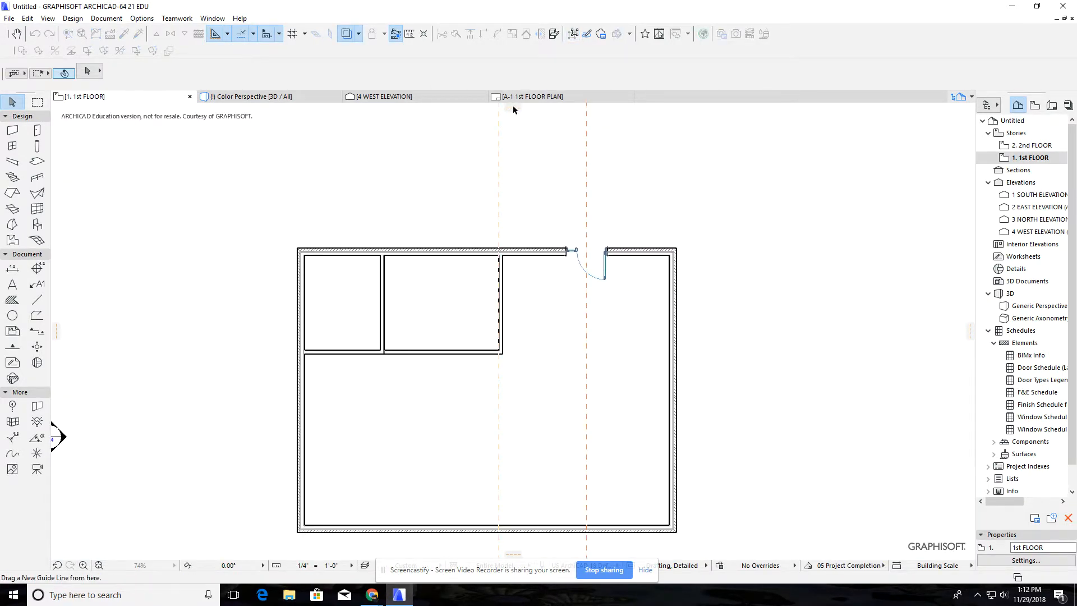
pyautogui.moveTo(513, 106); pyautogui.dragTo(680, 251)
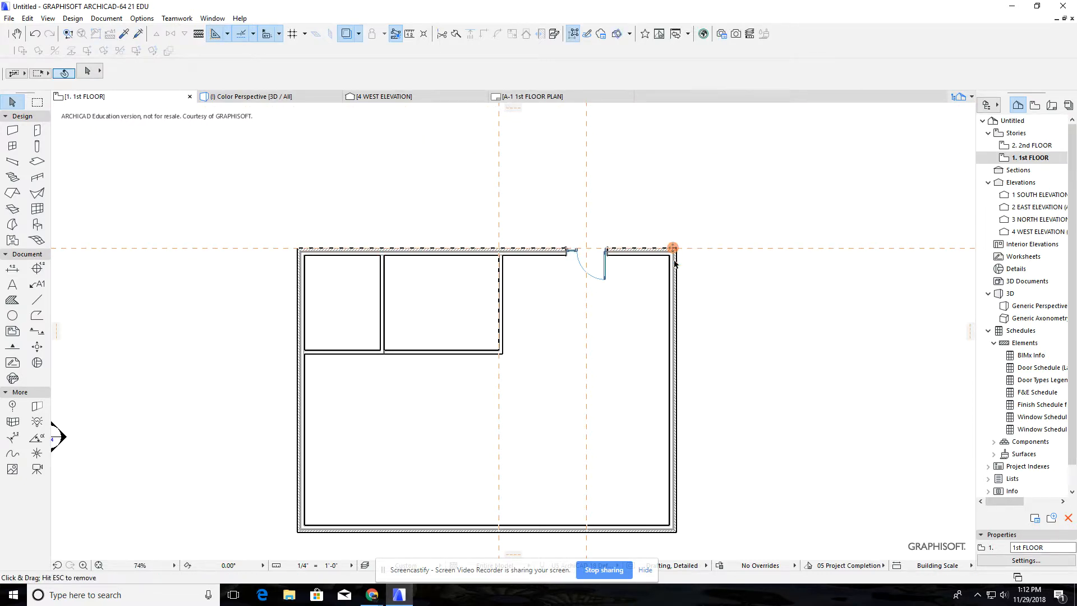
pyautogui.click(676, 248)
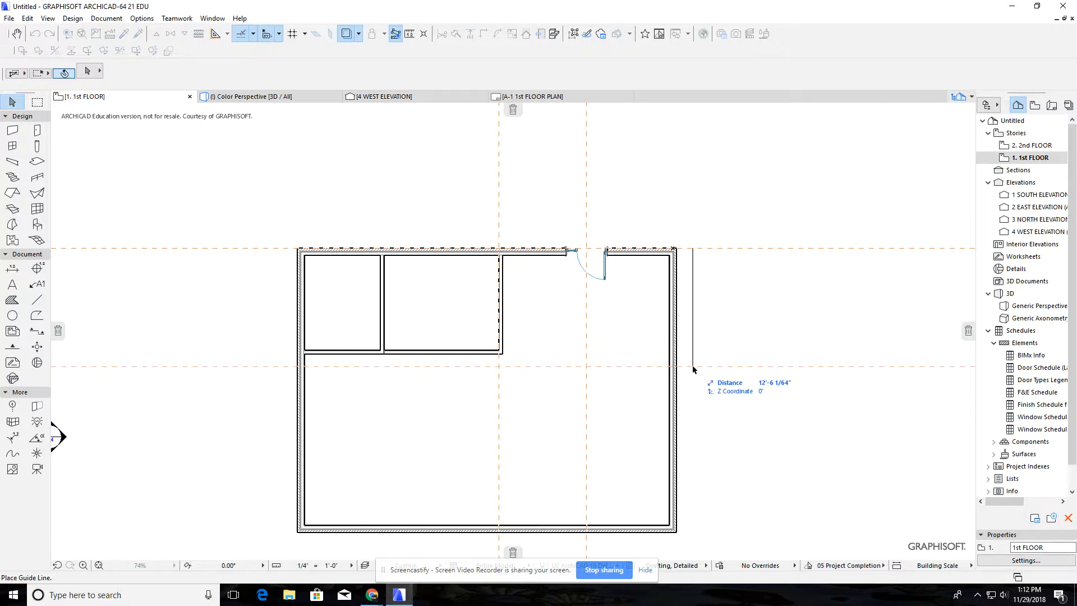
pyautogui.write('11-6')
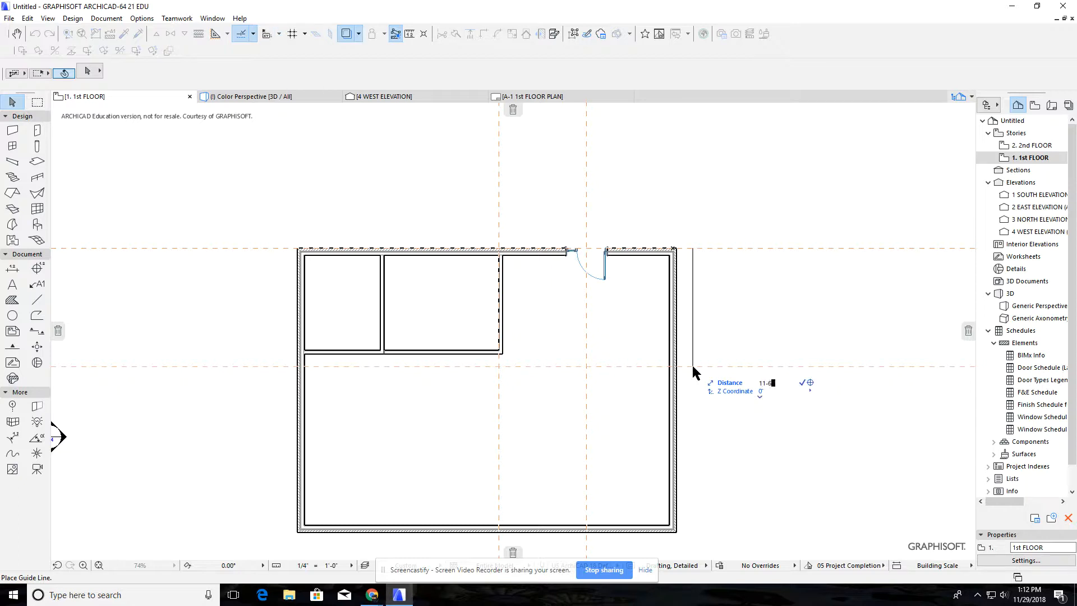
pyautogui.press('Return')
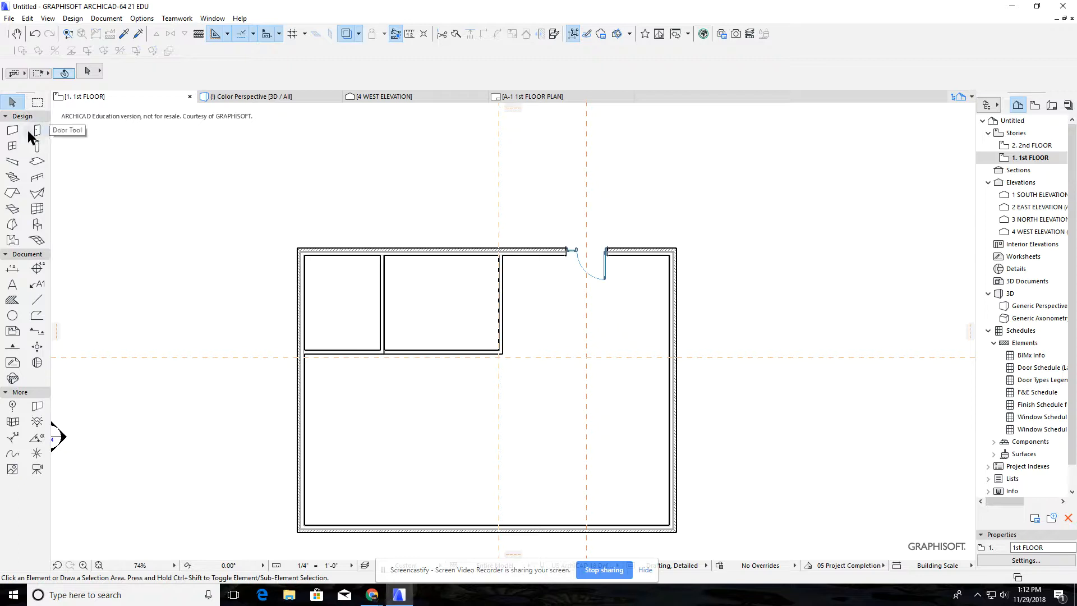
# Open the default window settings for W Double Hung 21 and switch its preview to 3D
pyautogui.click(9, 148)
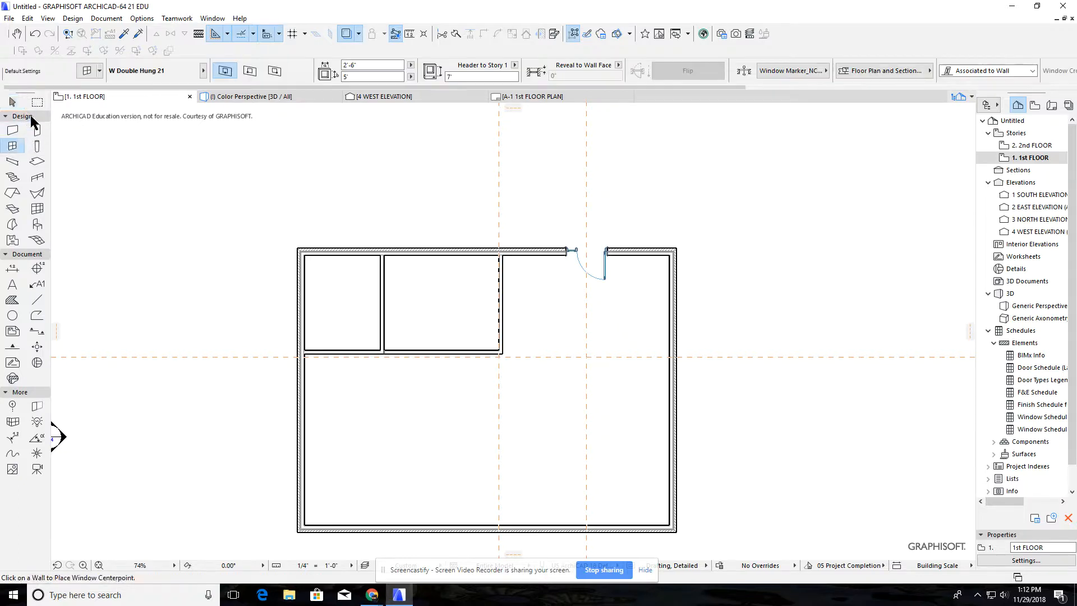
pyautogui.click(87, 71)
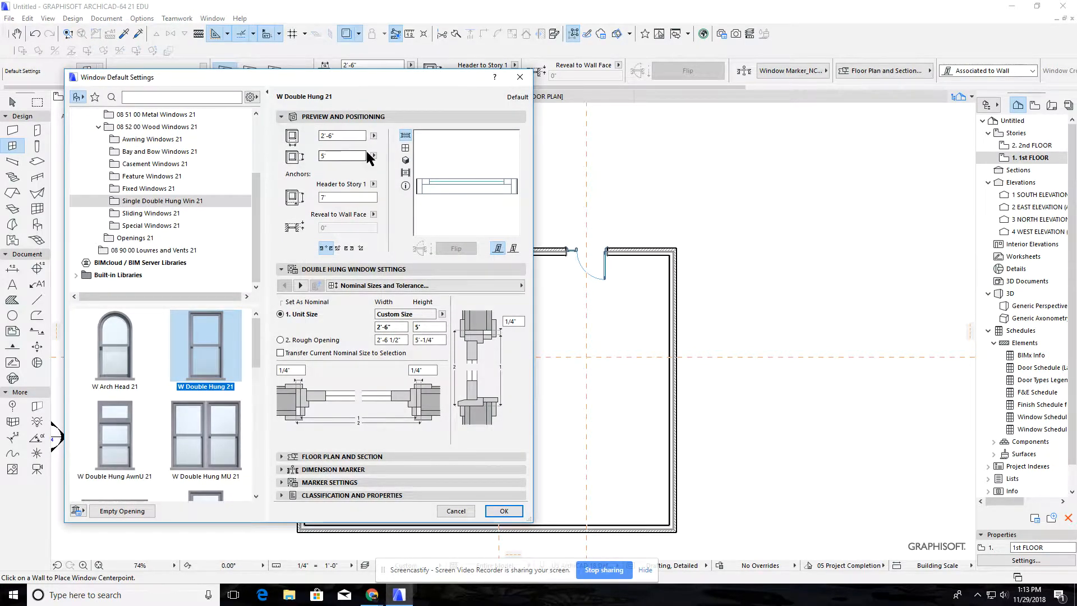
pyautogui.click(405, 161)
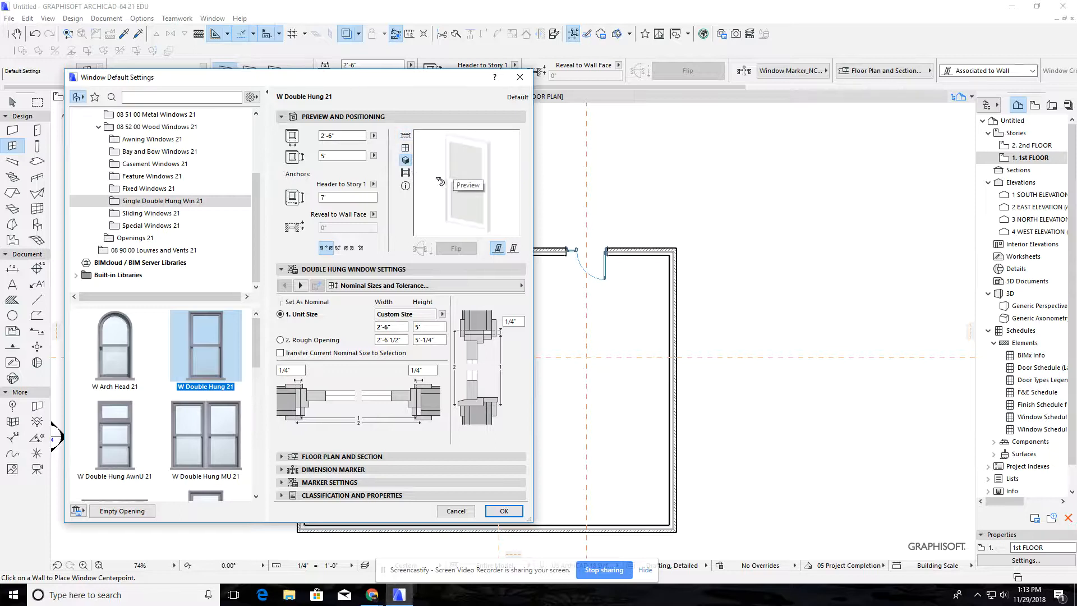
pyautogui.click(504, 162)
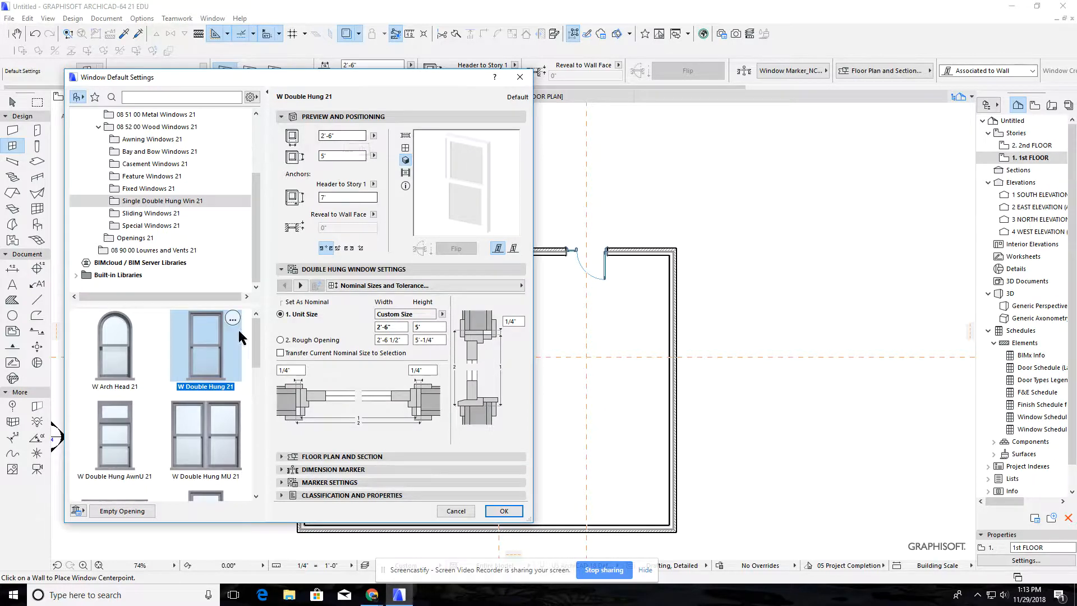
# Set the double hung window's sash style to Simple Prairie Style and accept the default window settings
pyautogui.click(360, 287)
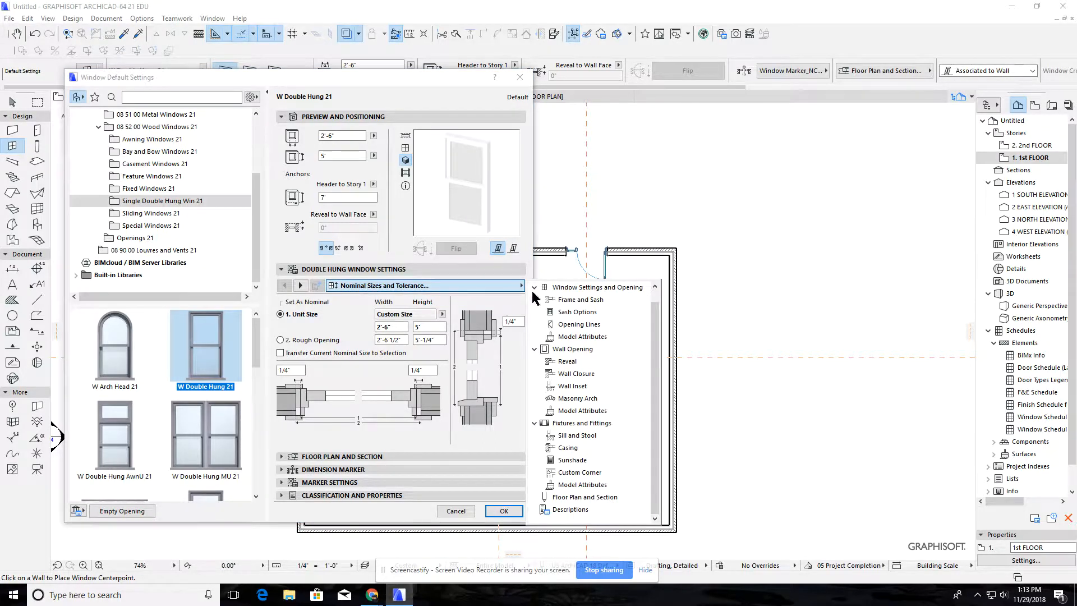
pyautogui.click(567, 301)
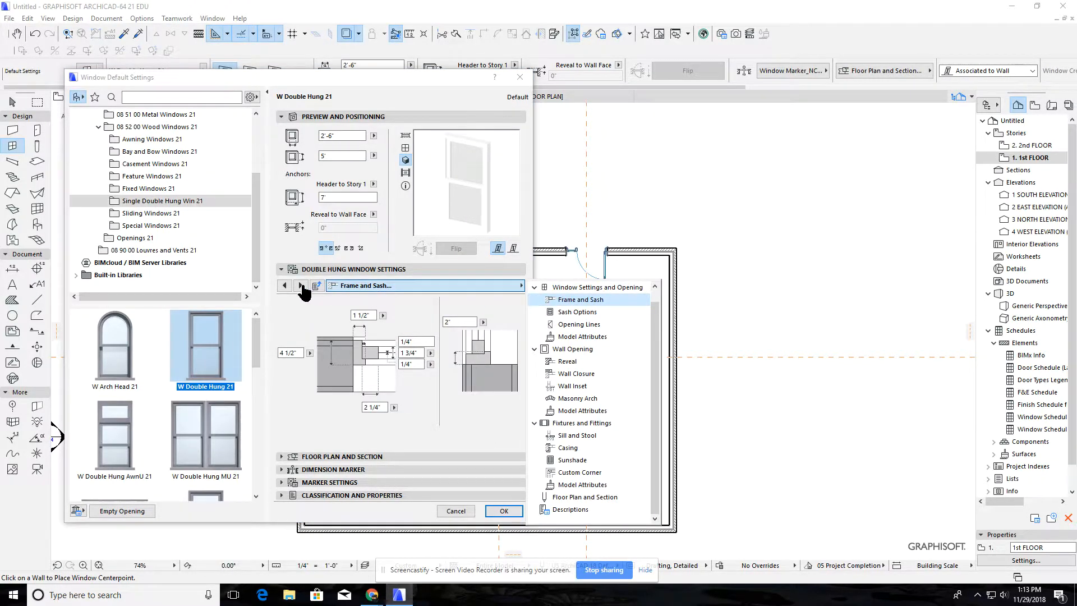
pyautogui.click(302, 286)
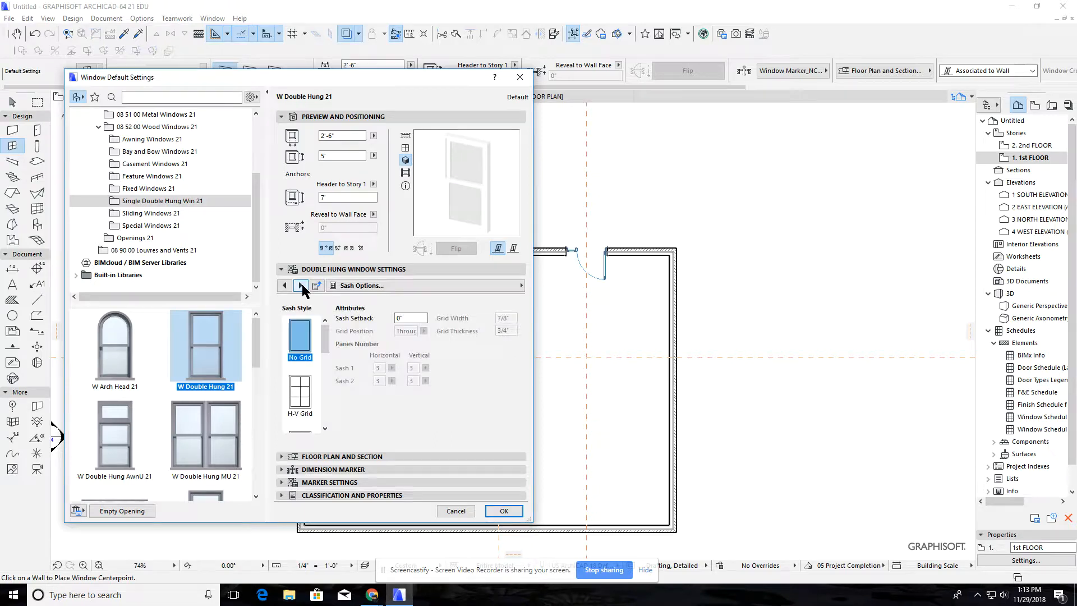
pyautogui.scroll(-1, 309, 359)
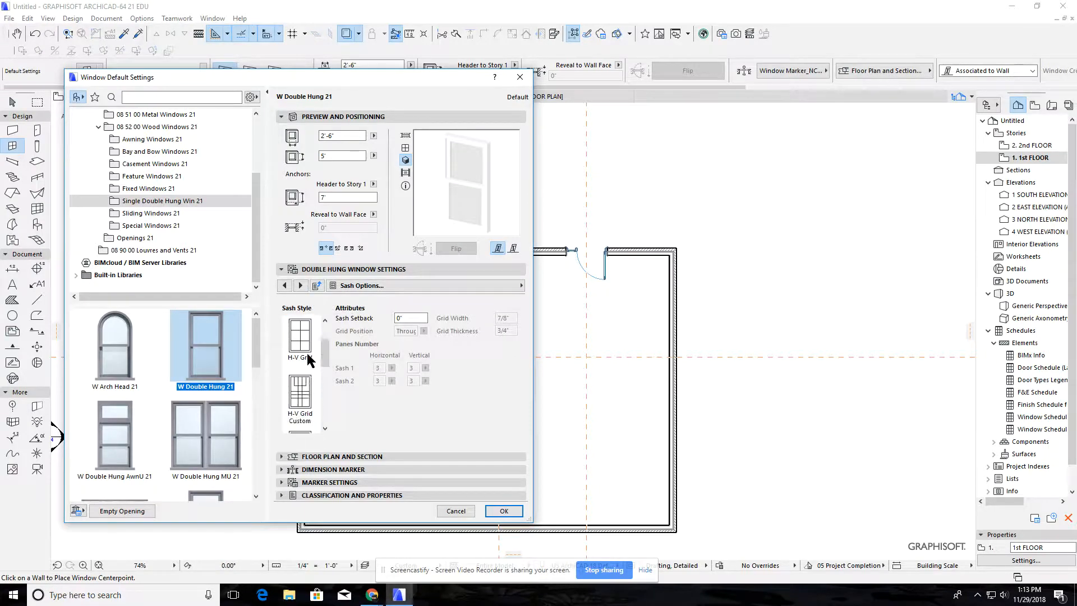
pyautogui.click(303, 396)
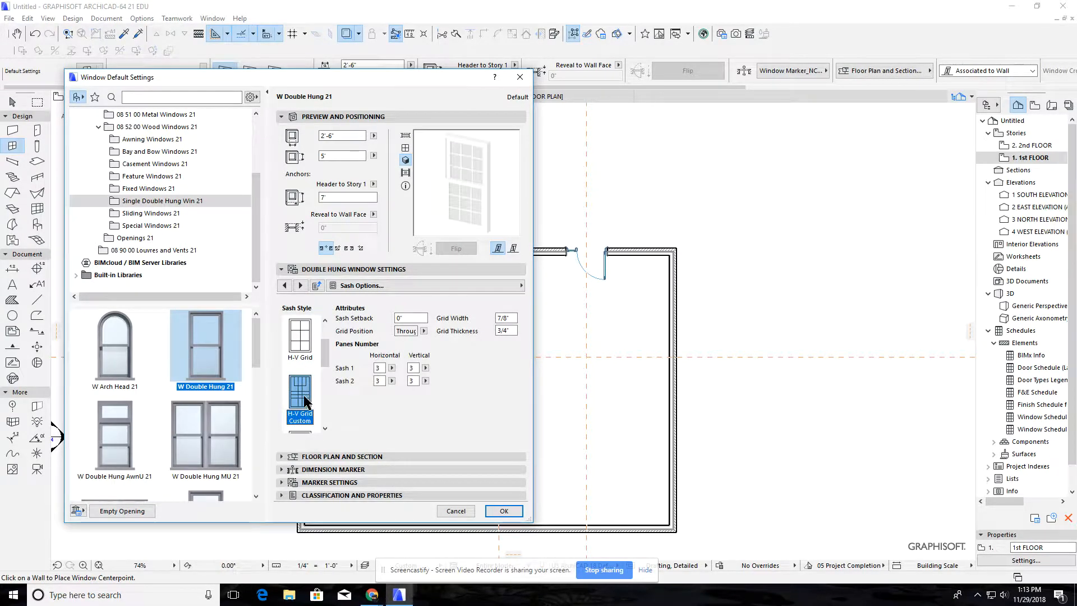
pyautogui.scroll(-1, 305, 400)
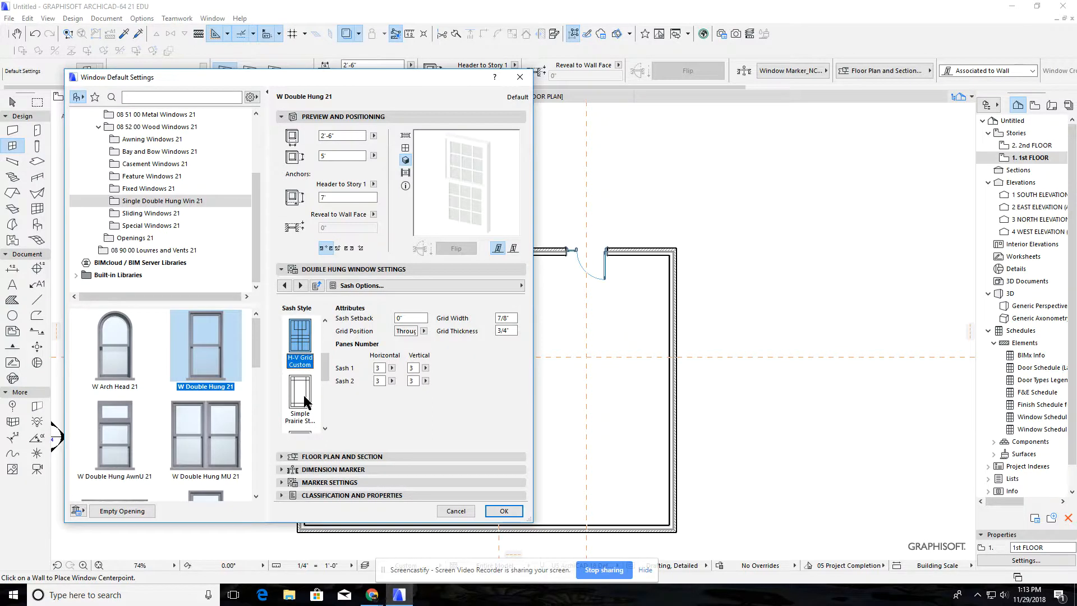
pyautogui.click(305, 400)
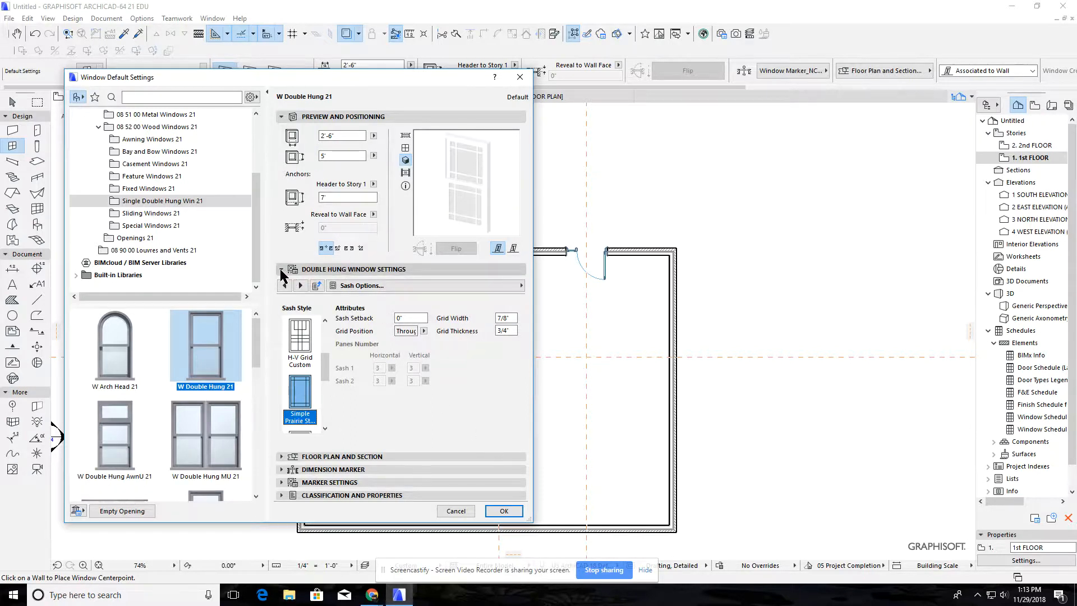
pyautogui.scroll(-1, 166, 392)
pyautogui.scroll(-2, 166, 392)
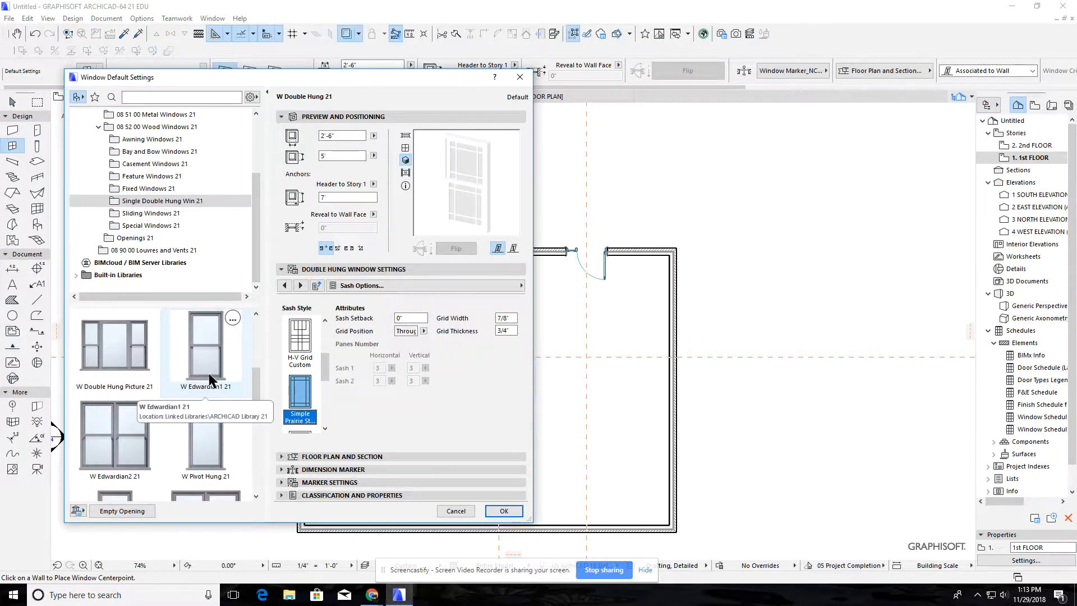
pyautogui.scroll(-1, 202, 387)
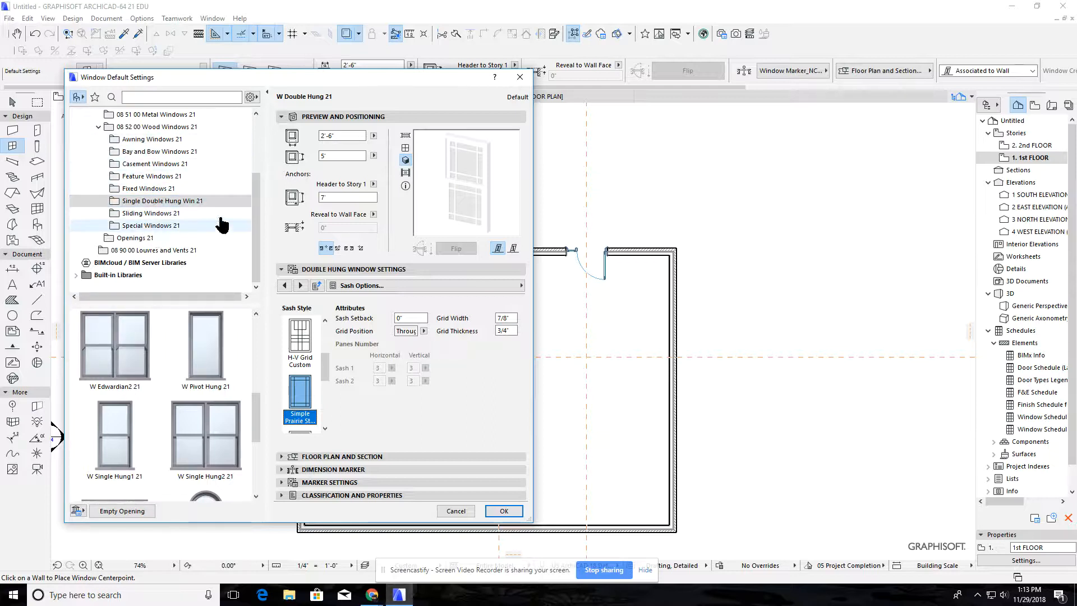
pyautogui.click(513, 513)
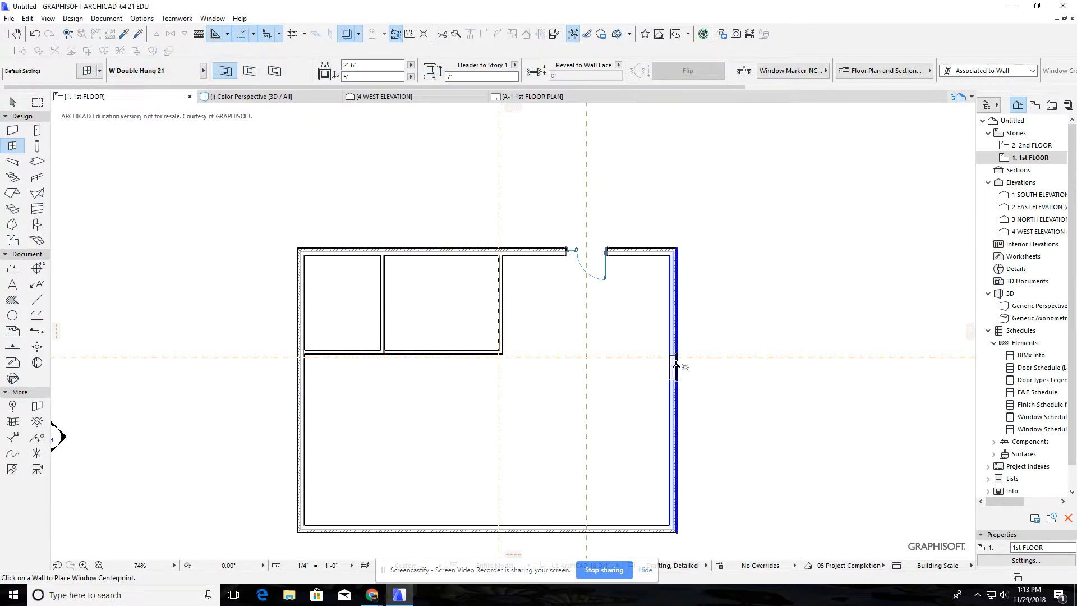
# Place a 3'-6" by 6' W Double Hung 21 window in the right-hand exterior wall, centred on the horizontal guide line, and show it in 3D
pyautogui.scroll(4, 678, 356)
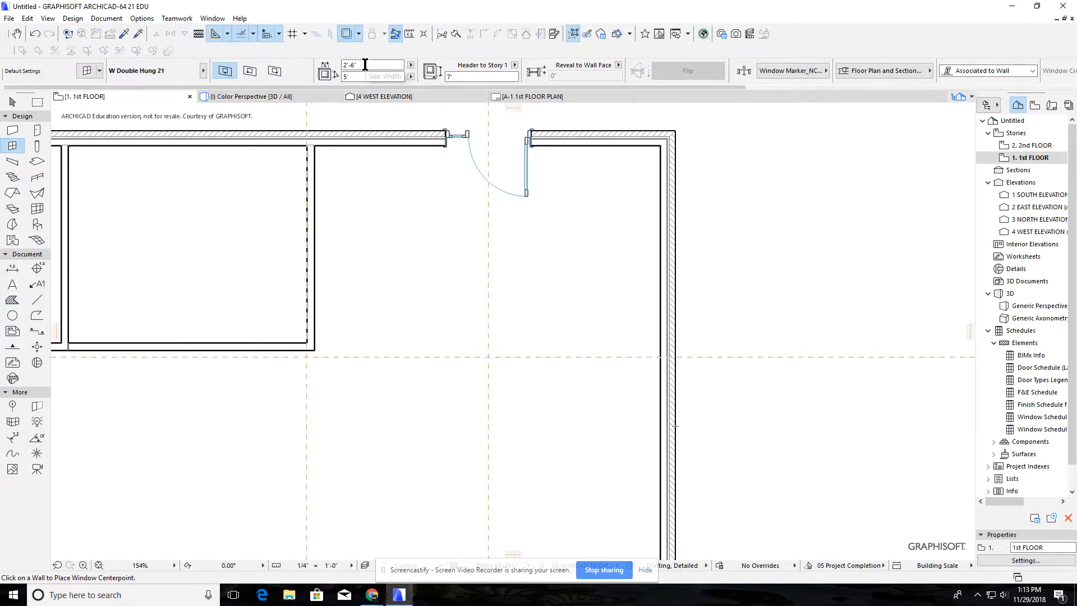
pyautogui.moveTo(365, 64); pyautogui.dragTo(335, 64)
pyautogui.moveTo(354, 77); pyautogui.dragTo(334, 78)
pyautogui.click(676, 357)
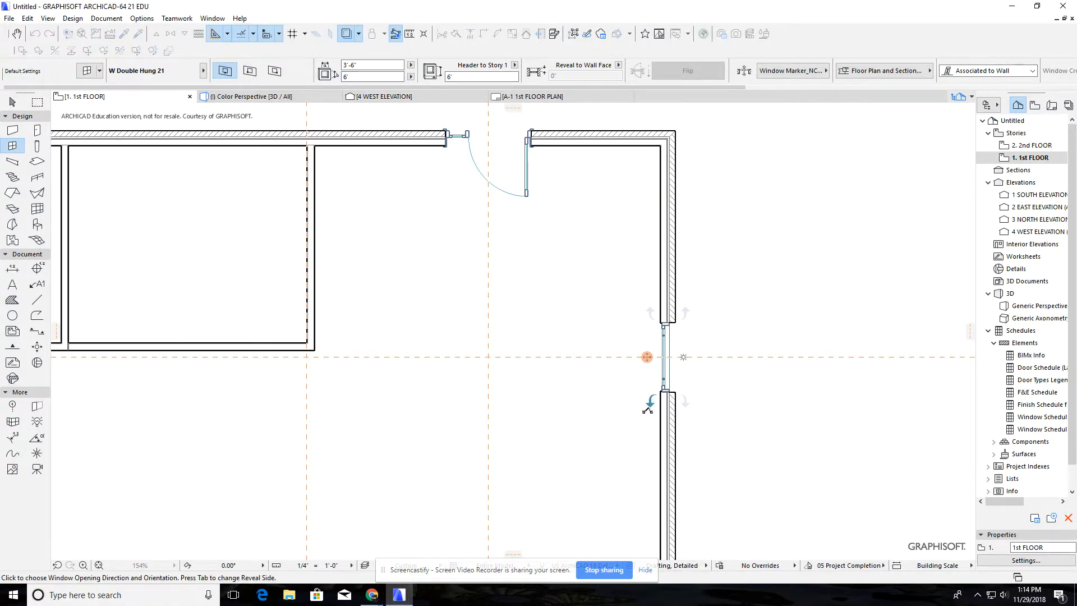
pyautogui.click(643, 357)
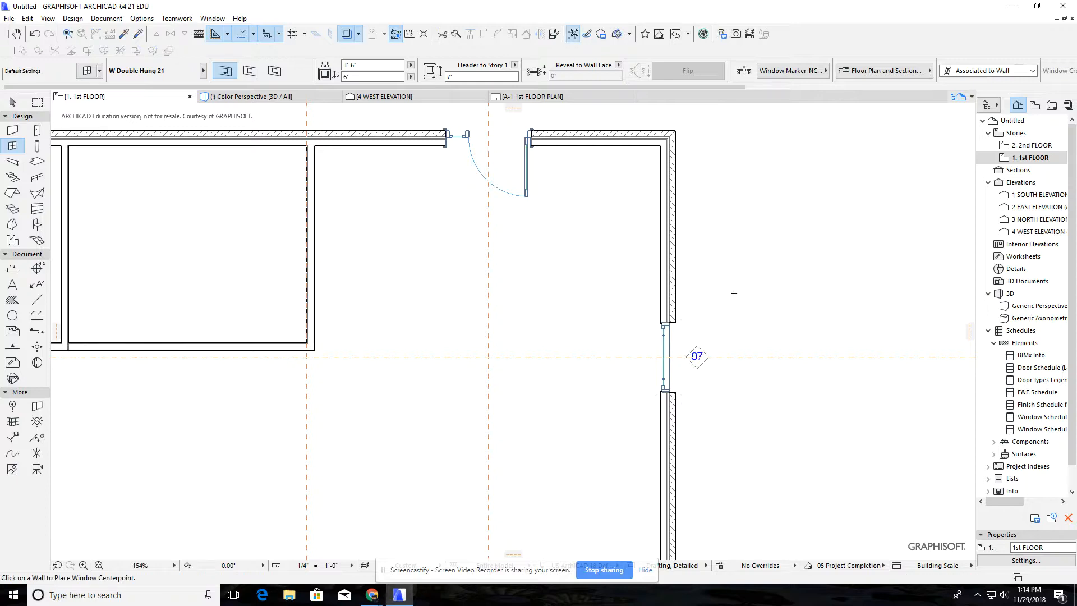
pyautogui.press('F3')
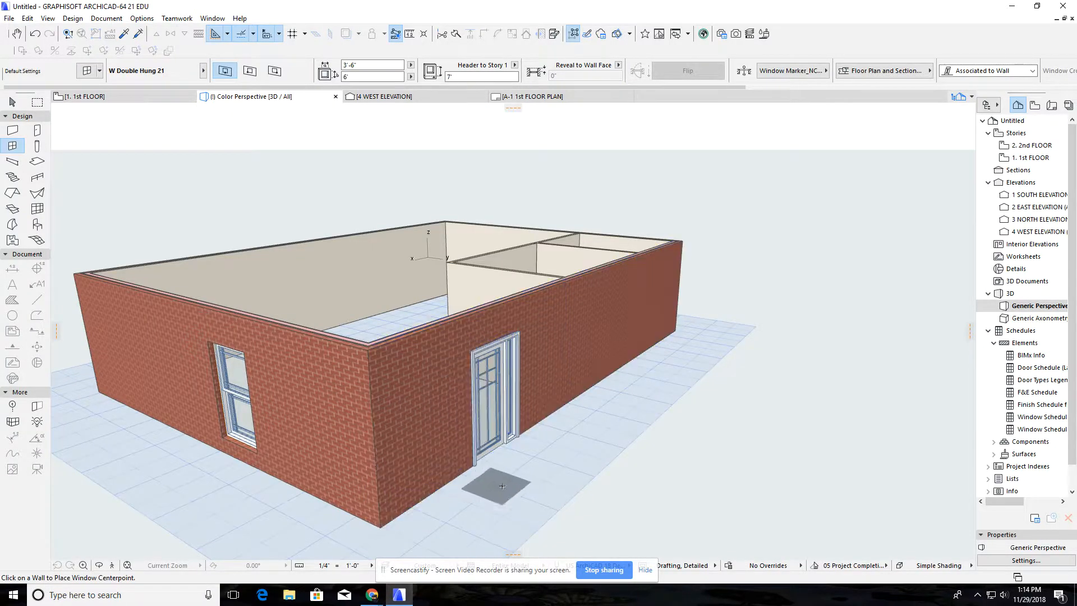
# Orbit the 3D model to examine the brick exterior, the entrance door and the interior partition walls from inside
pyautogui.hotkey('shift', 'F3')
pyautogui.moveTo(456, 485); pyautogui.dragTo(324, 511, button='middle')
pyautogui.keyDown('shift'); pyautogui.moveTo(495, 435); pyautogui.dragTo(724, 368, button='middle'); pyautogui.keyUp('shift')
pyautogui.keyDown('shift'); pyautogui.moveTo(689, 419); pyautogui.dragTo(591, 441, button='middle'); pyautogui.keyUp('shift')
pyautogui.moveTo(724, 389); pyautogui.dragTo(531, 482, button='middle')
pyautogui.keyDown('shift'); pyautogui.moveTo(624, 454); pyautogui.dragTo(377, 443, button='middle'); pyautogui.keyUp('shift')
pyautogui.keyDown('shift'); pyautogui.moveTo(684, 373); pyautogui.dragTo(327, 371, button='middle'); pyautogui.keyUp('shift')
pyautogui.keyDown('shift'); pyautogui.moveTo(610, 357); pyautogui.dragTo(275, 354, button='middle'); pyautogui.keyUp('shift')
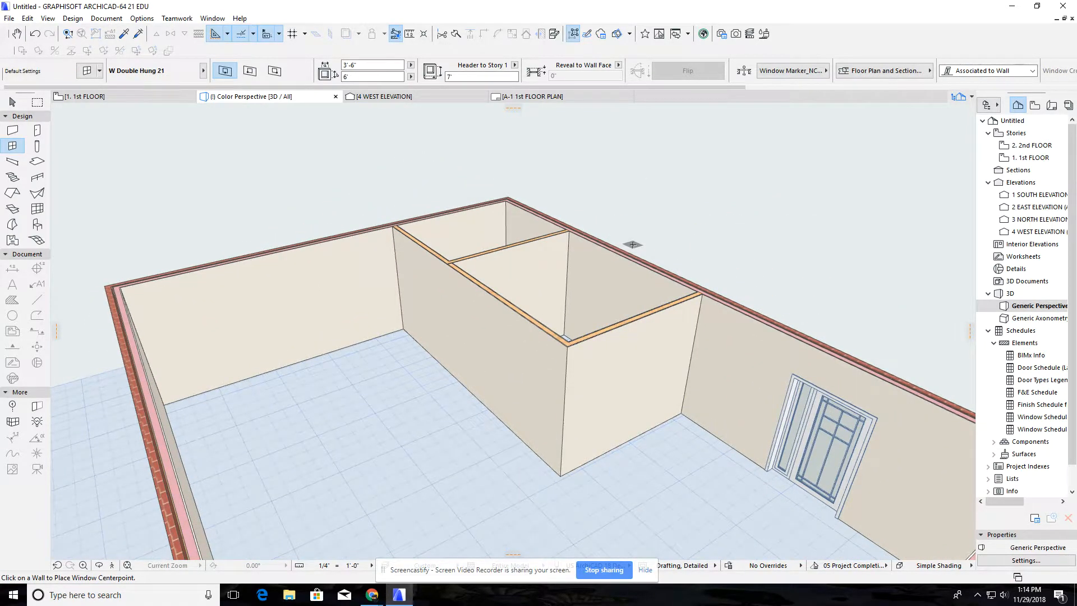
# On the 1st floor plan, place a horizontal guide line across the middle room's right-hand wall, above the existing horizontal guide line
pyautogui.press('F2')
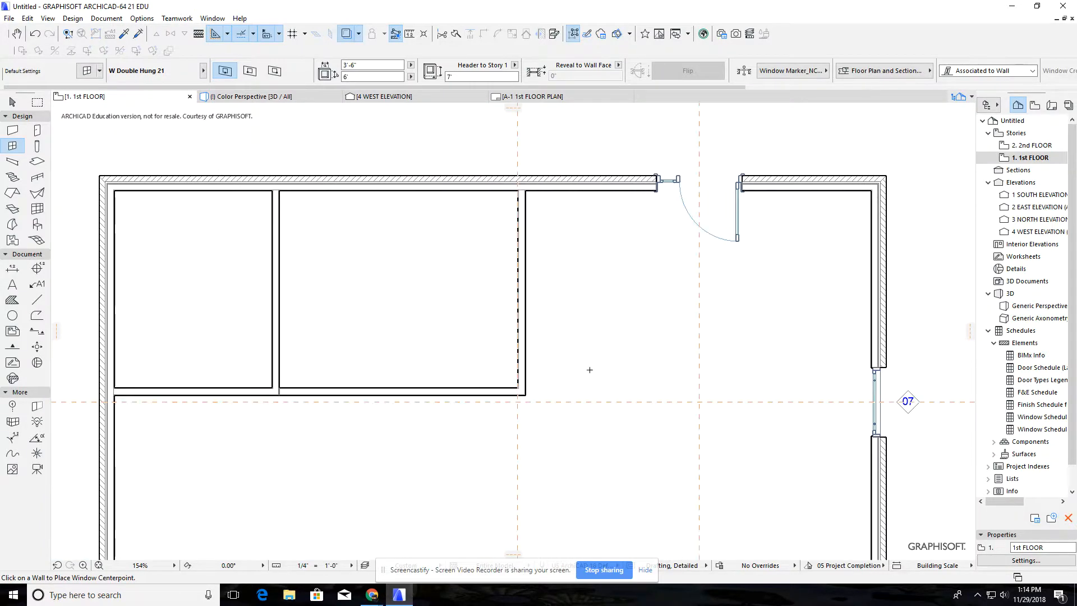
pyautogui.press('Escape')
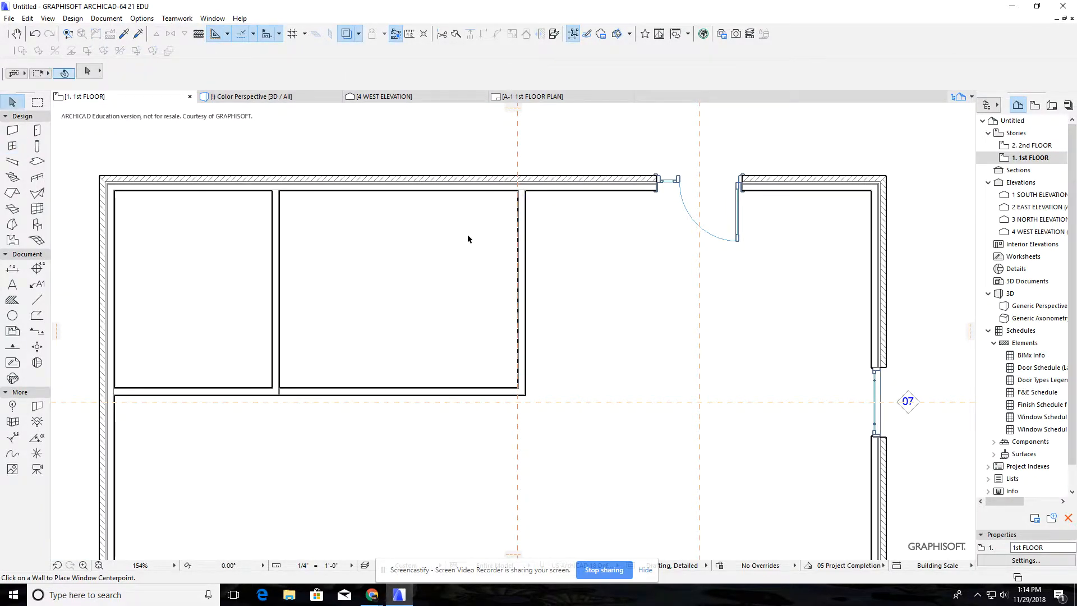
pyautogui.moveTo(517, 109); pyautogui.dragTo(473, 338)
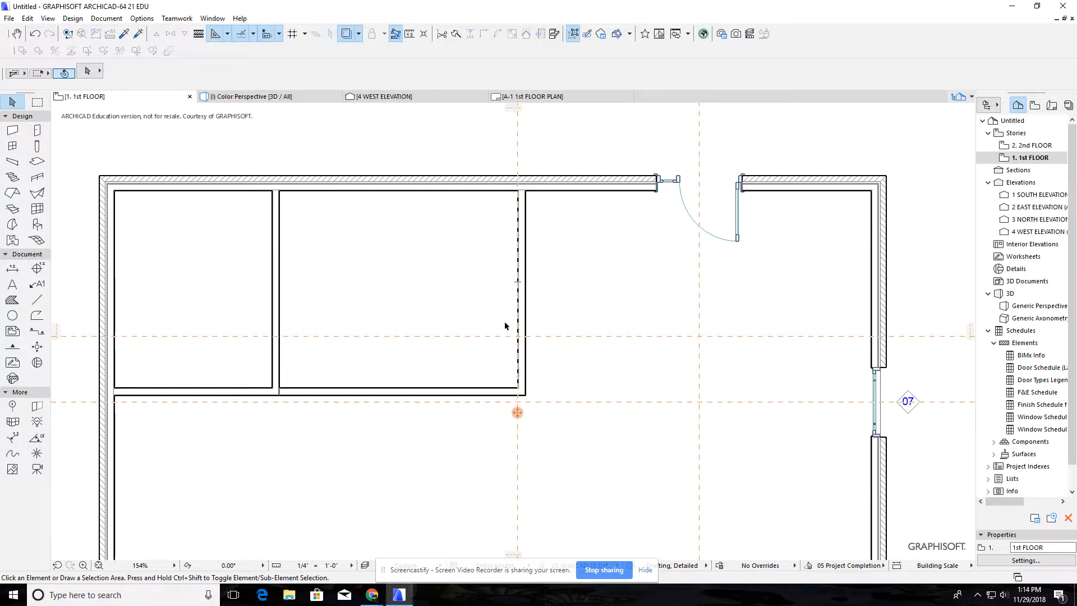
# Start the Door tool and set the width of the default D1 Commercial Door 21 to 2'-6"
pyautogui.click(41, 133)
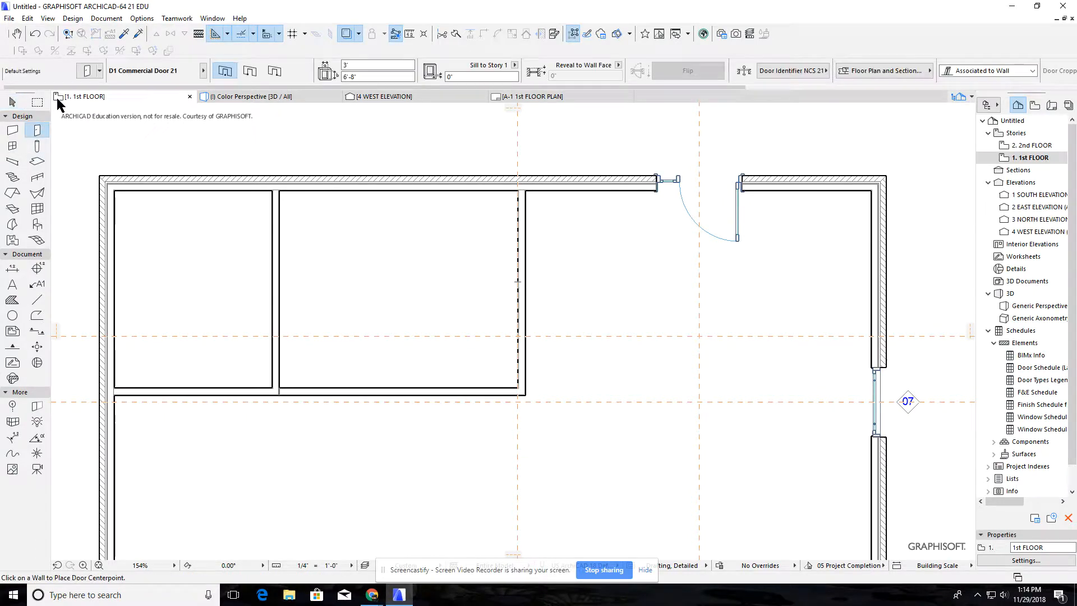
pyautogui.click(355, 65)
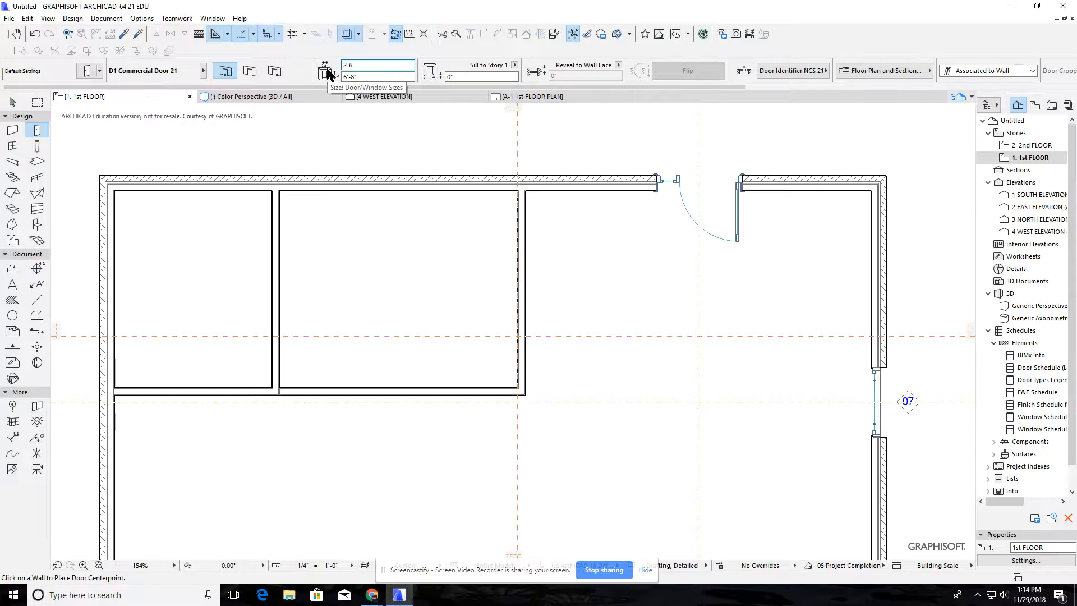
pyautogui.press('Return')
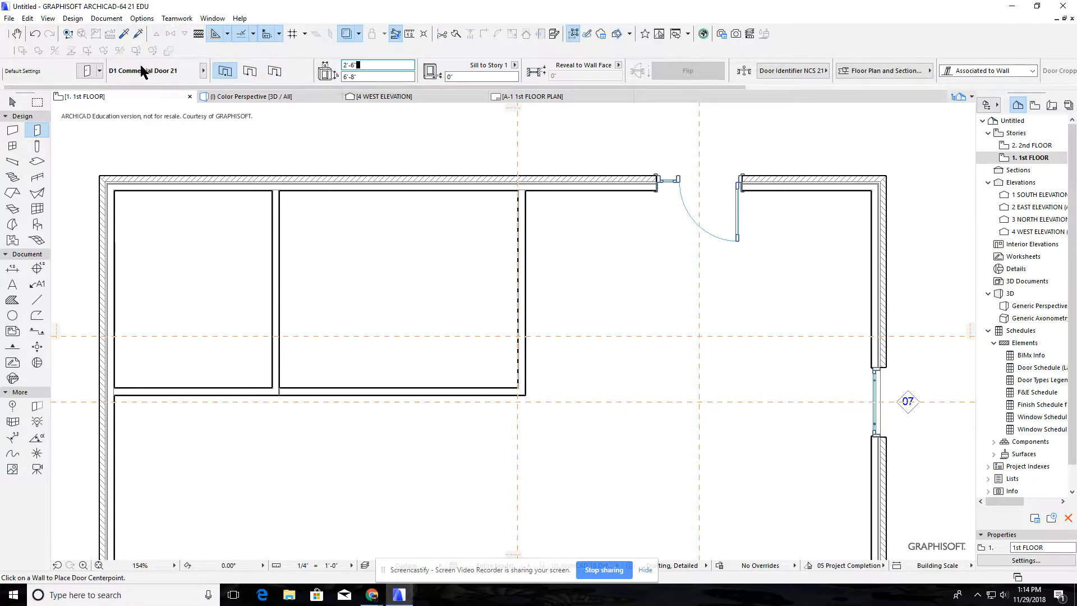
# In the default door settings, choose the D1 21 door from the Wood Internal Doors 21 library folder
pyautogui.click(87, 71)
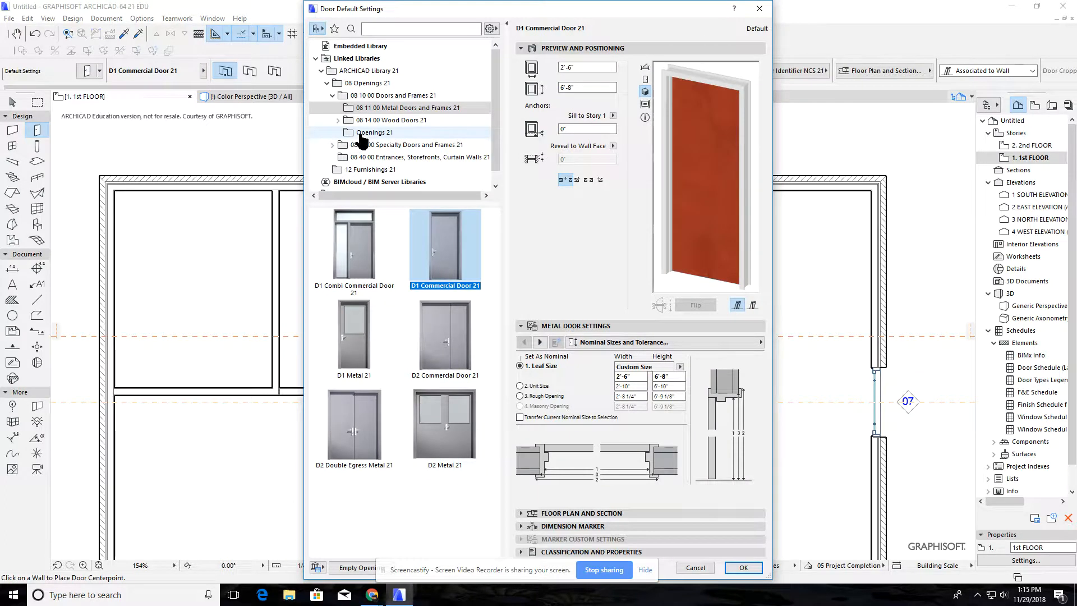
pyautogui.click(379, 110)
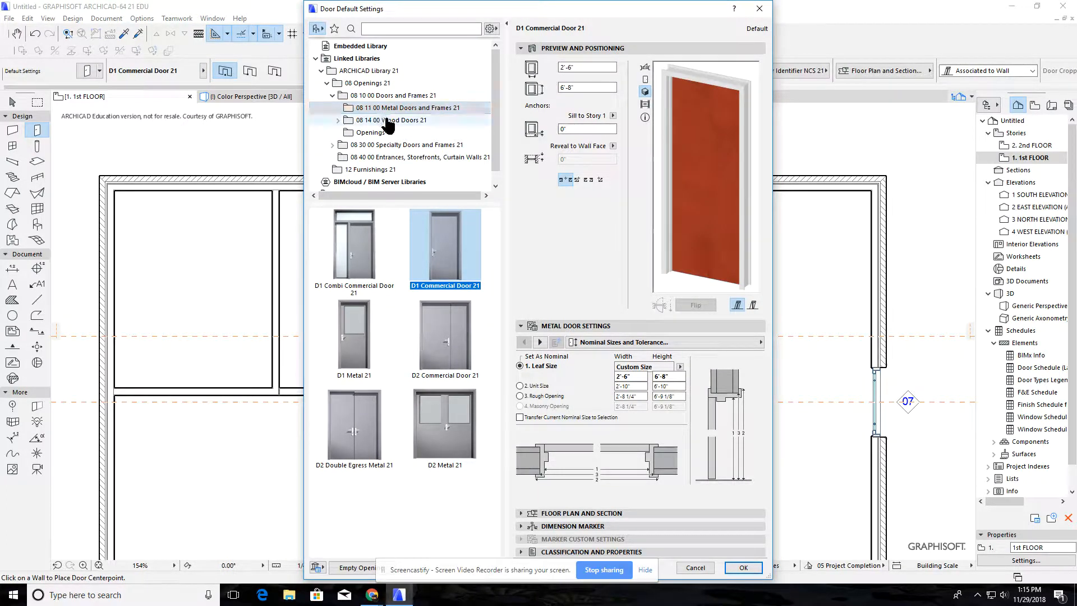
pyautogui.click(339, 120)
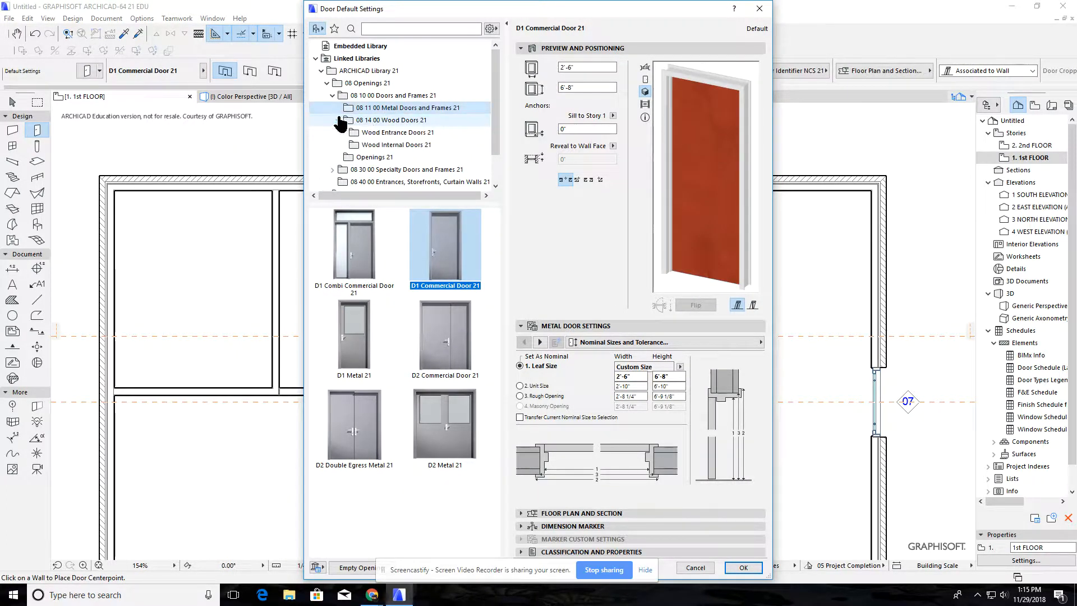
pyautogui.click(375, 145)
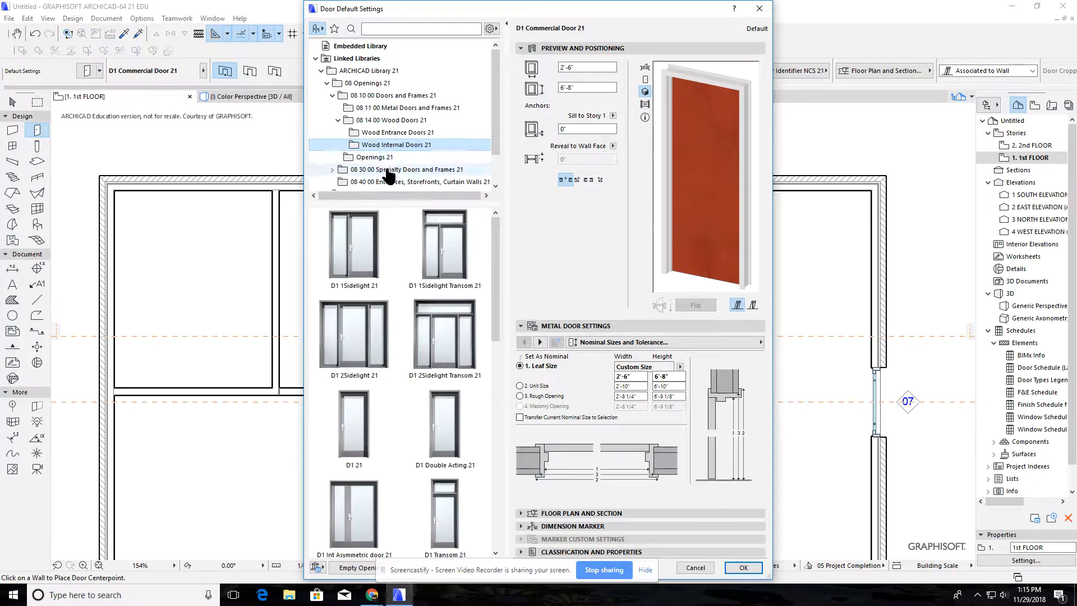
pyautogui.click(349, 420)
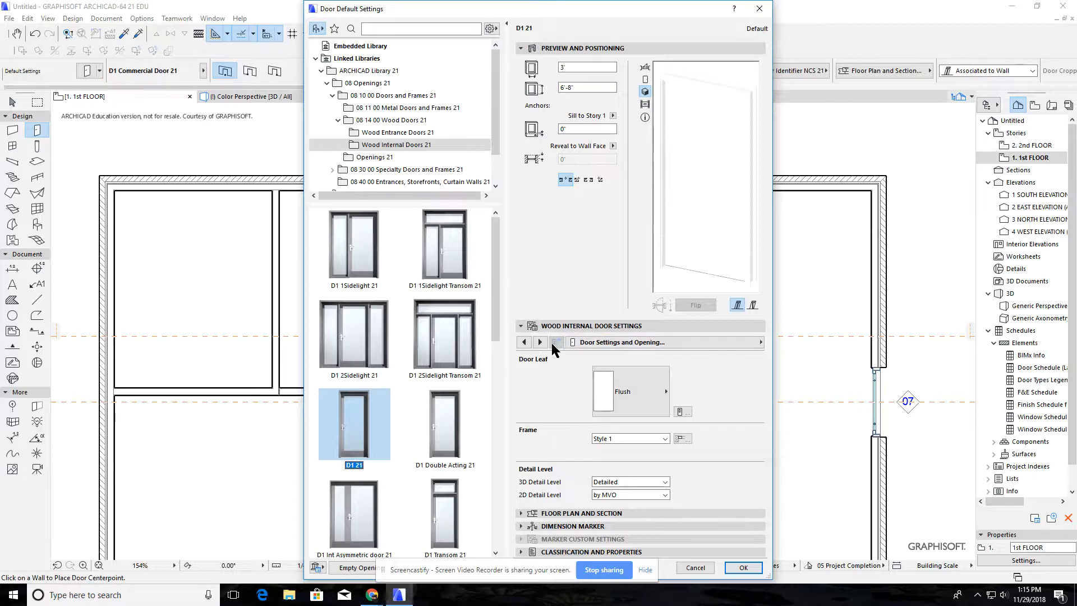
# Set the internal door's leaf style to Standard 2 Panel and accept the default door settings
pyautogui.click(524, 343)
pyautogui.click(523, 342)
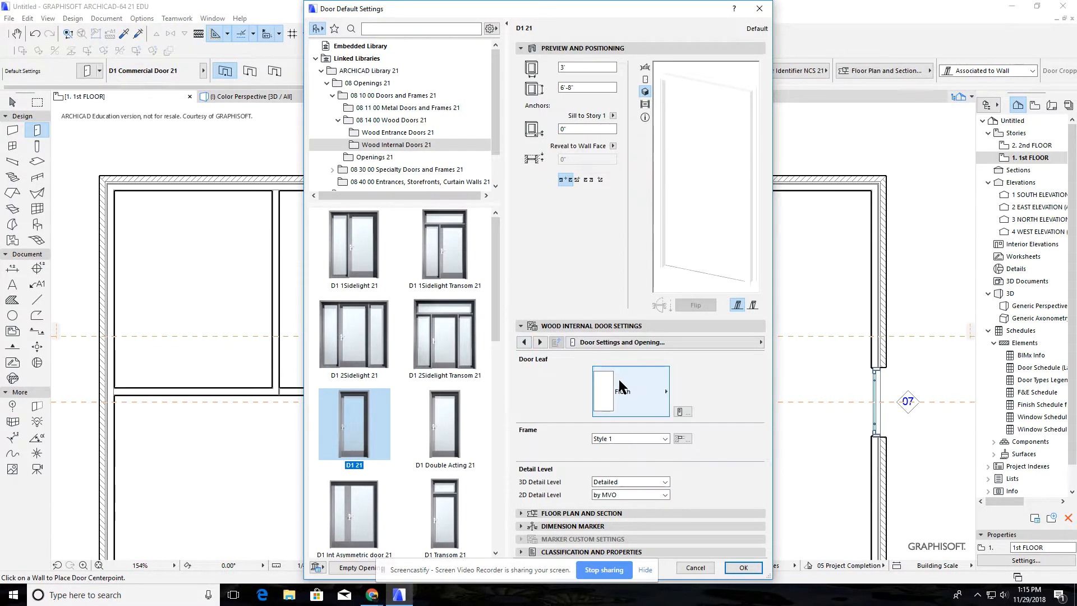
pyautogui.click(632, 389)
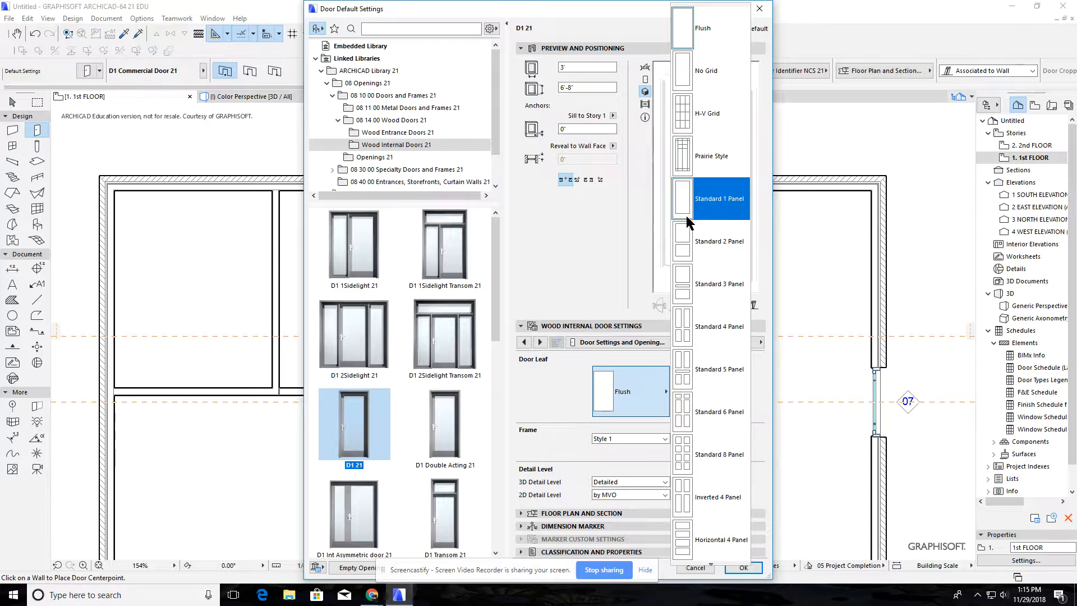
pyautogui.click(686, 257)
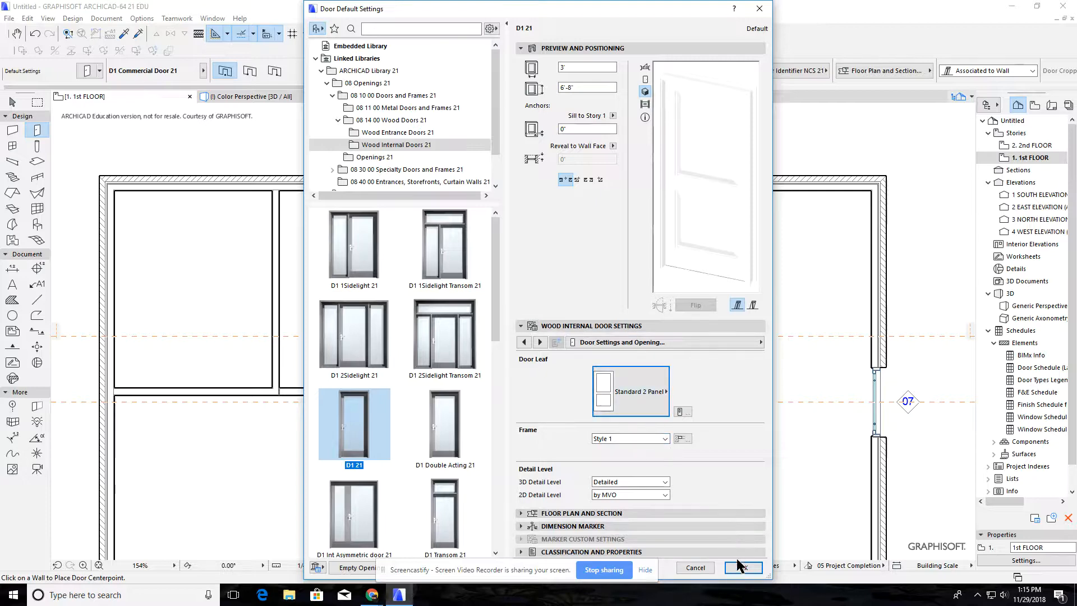
pyautogui.click(740, 565)
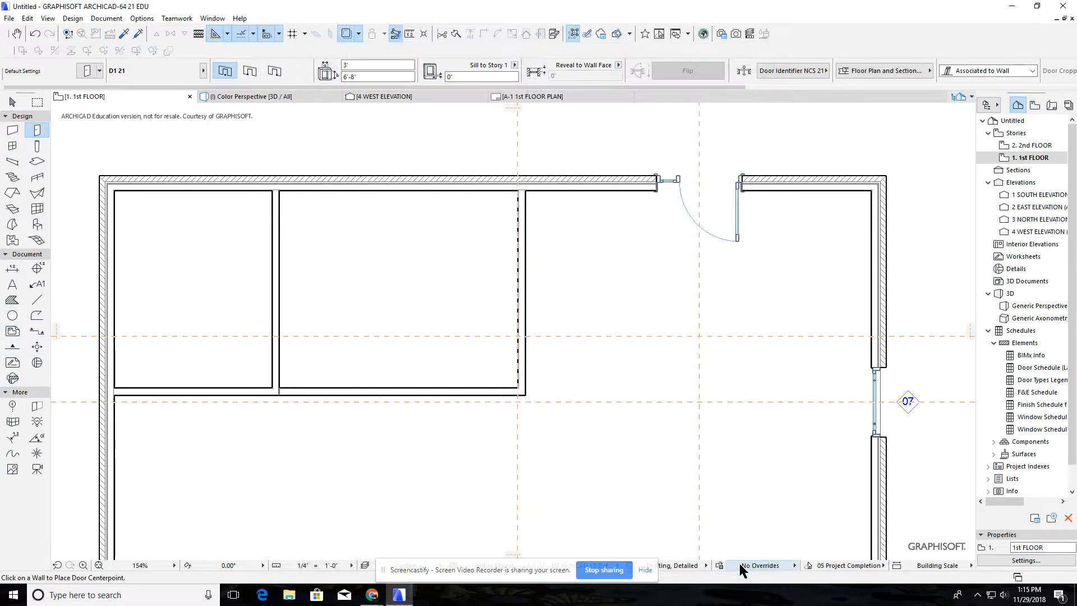
# Set the D1 21 door's width to 2'-6" and keep its anchor point at the door's centre
pyautogui.click(343, 65)
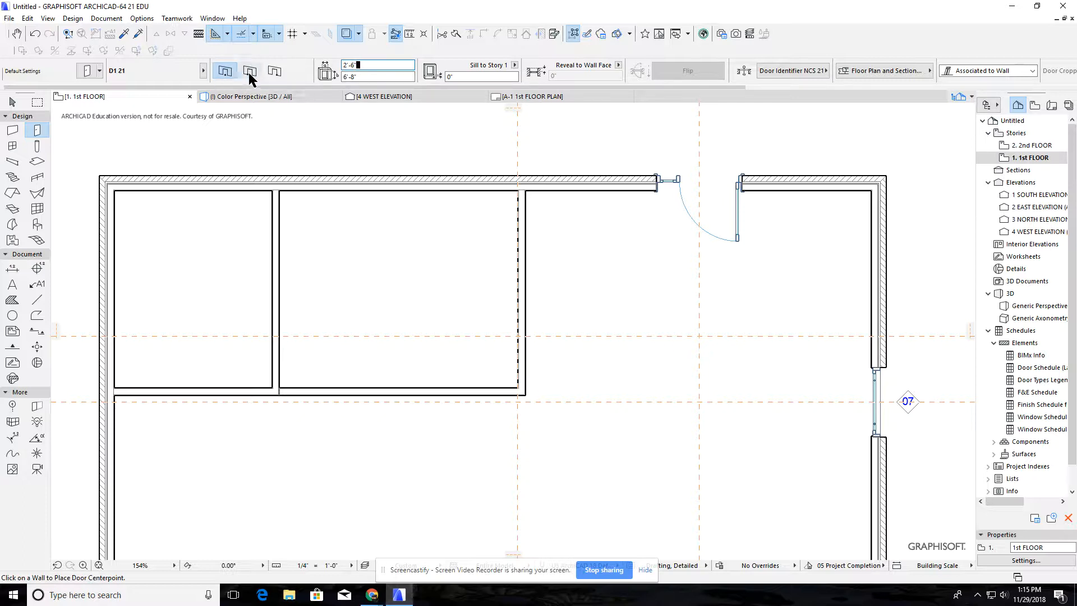
pyautogui.click(250, 72)
pyautogui.click(275, 73)
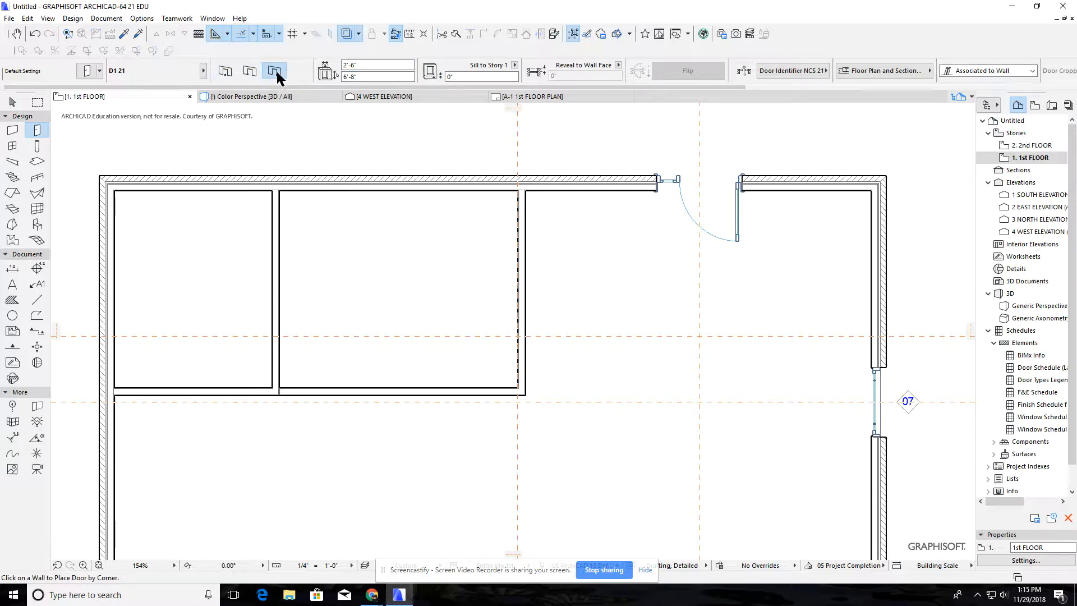
pyautogui.click(227, 72)
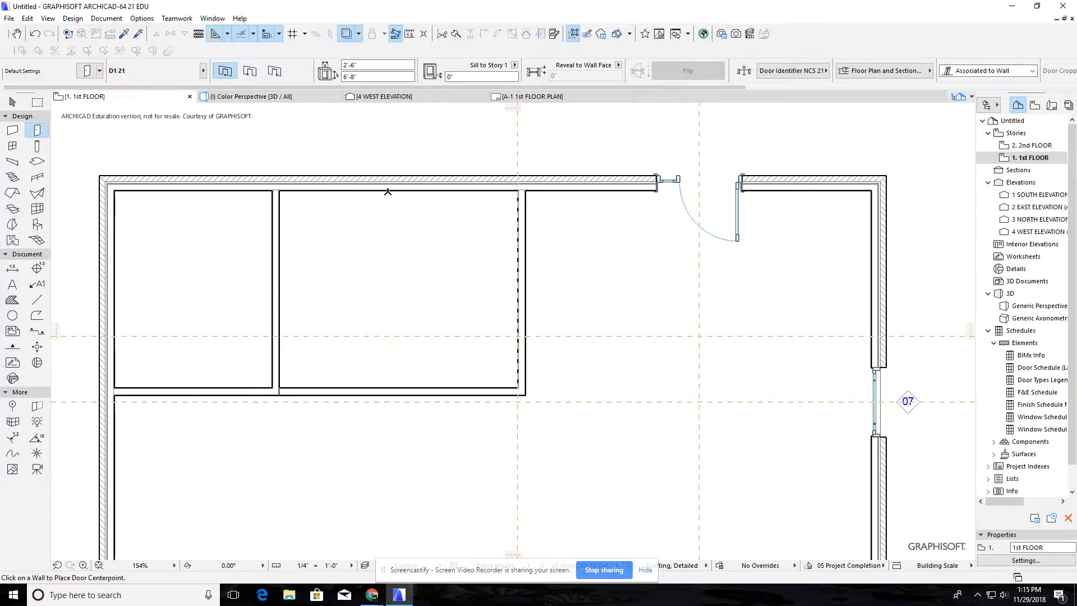
# Place the door in the middle room's right-hand wall, centred on the upper horizontal guide line, hinged at its lower jamb and swinging into the room
pyautogui.click(518, 336)
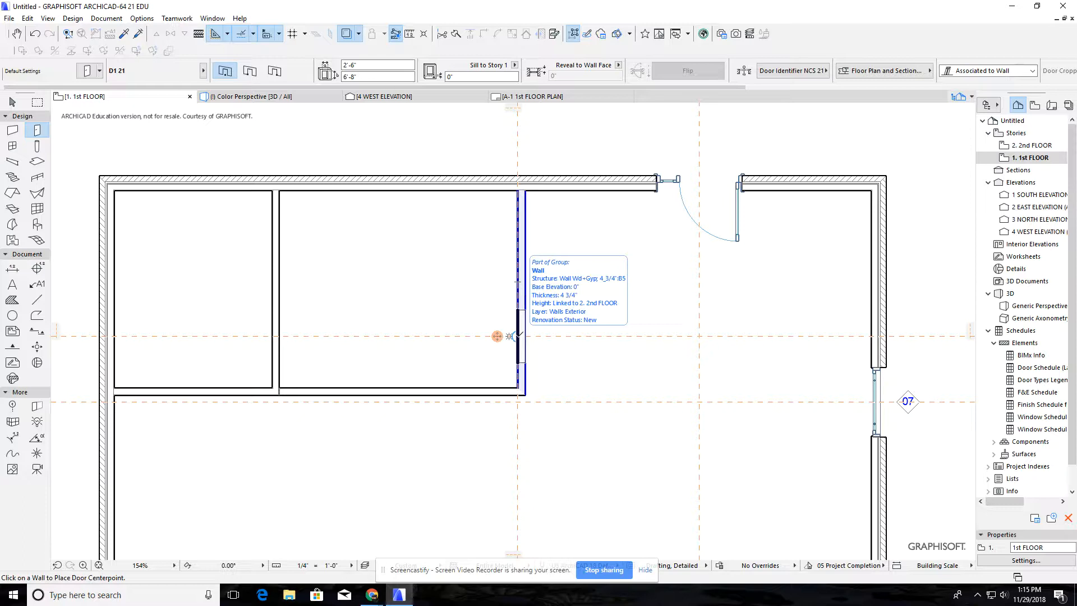
pyautogui.click(519, 335)
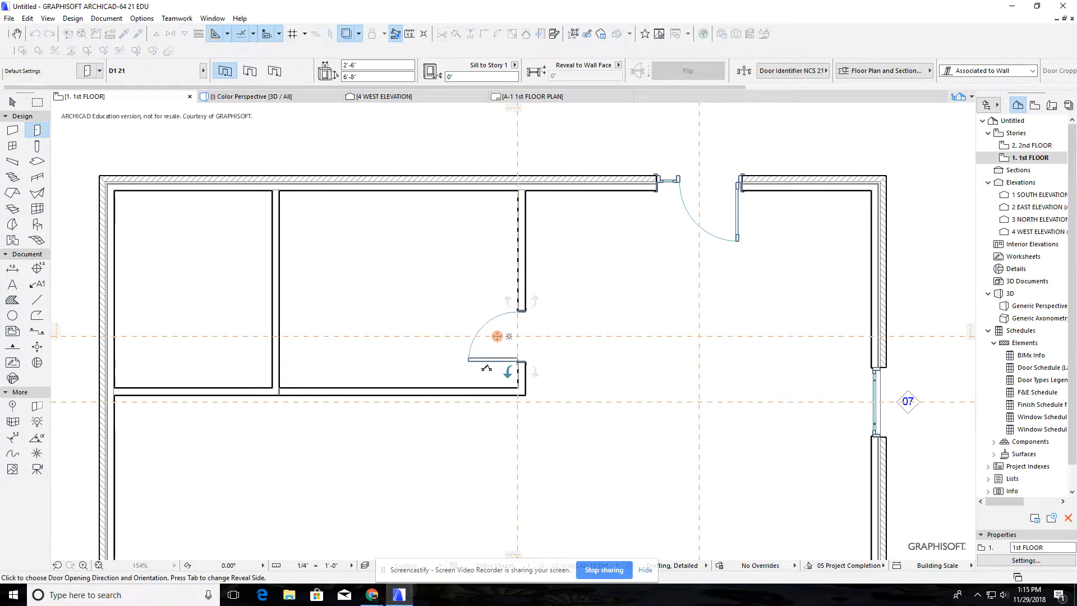
pyautogui.click(488, 369)
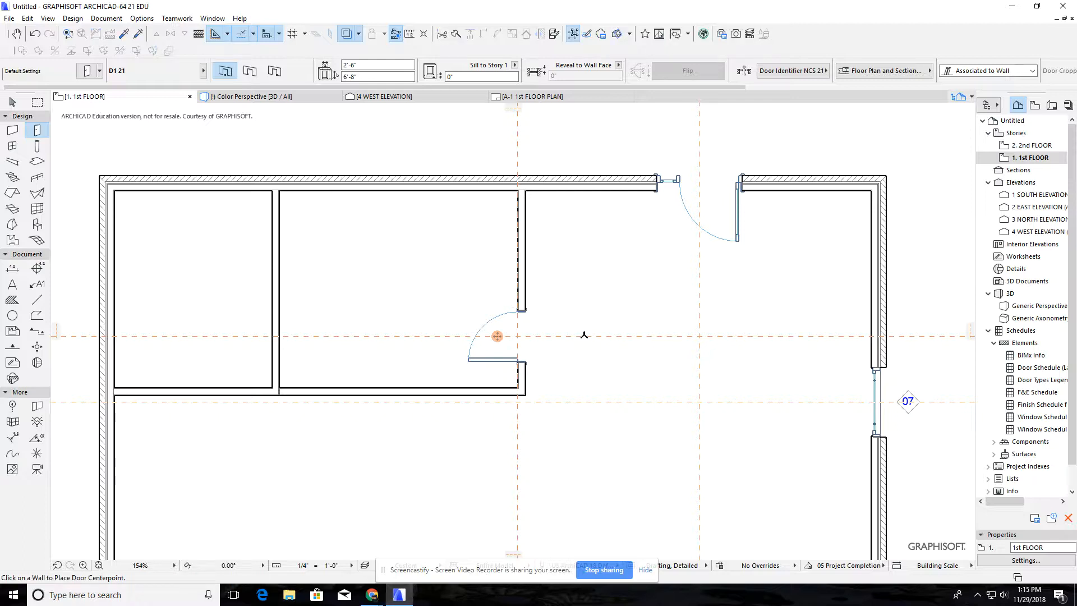
pyautogui.press('Escape')
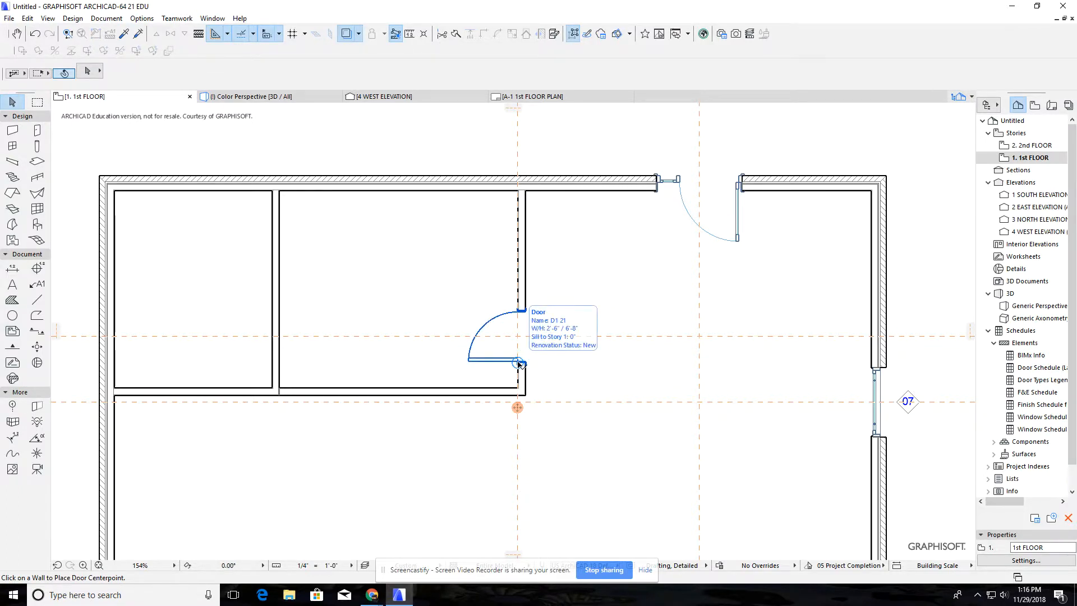
# Move the interior door 10" down along its wall, towards the wall corner
pyautogui.click(518, 364)
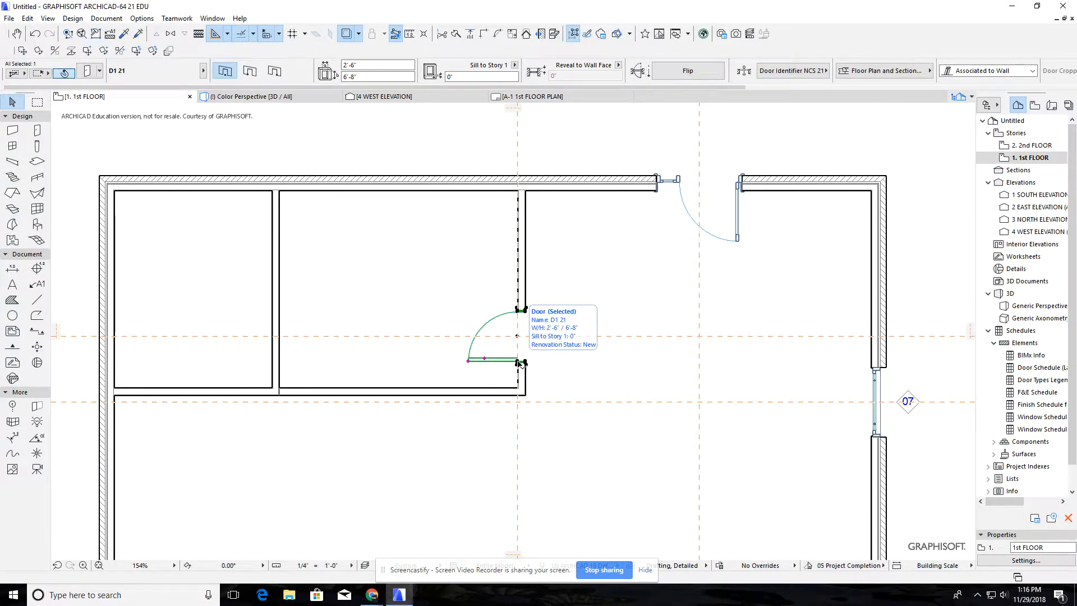
pyautogui.click(520, 363)
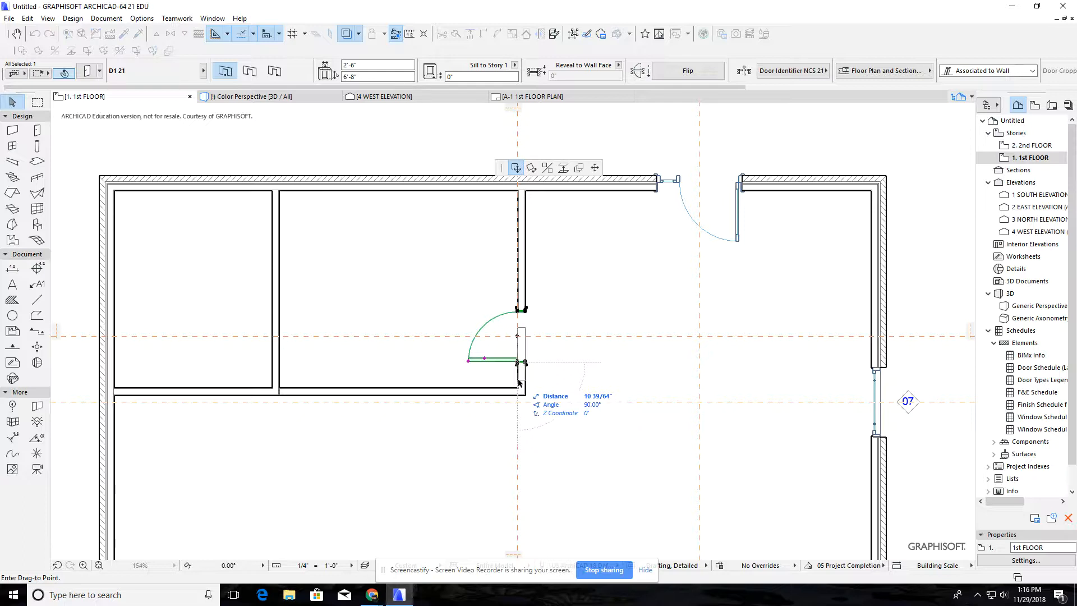
pyautogui.write('10')
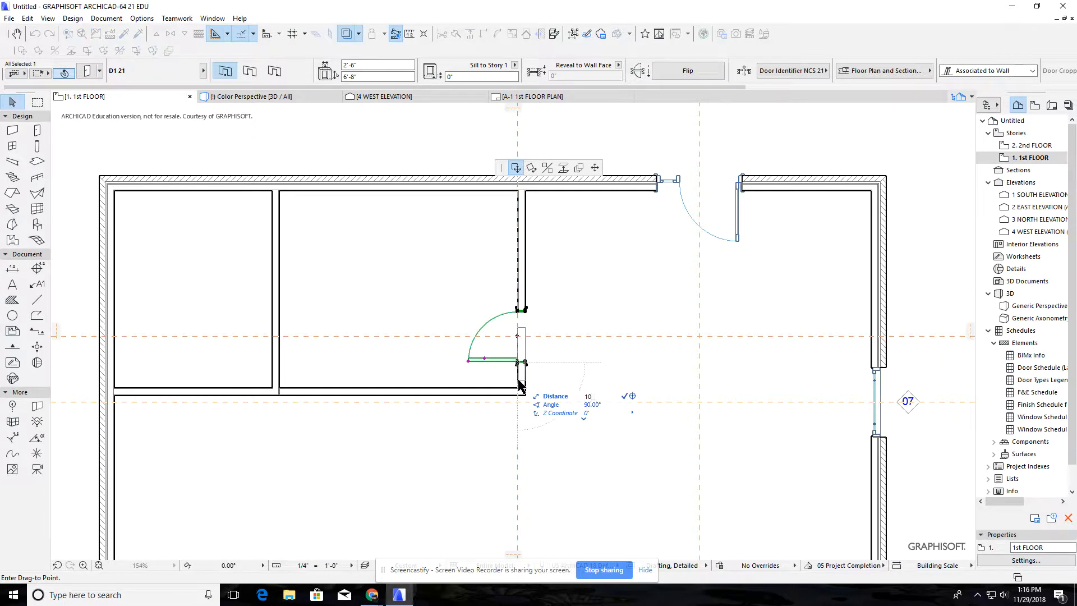
pyautogui.write("'")
pyautogui.press('Return')
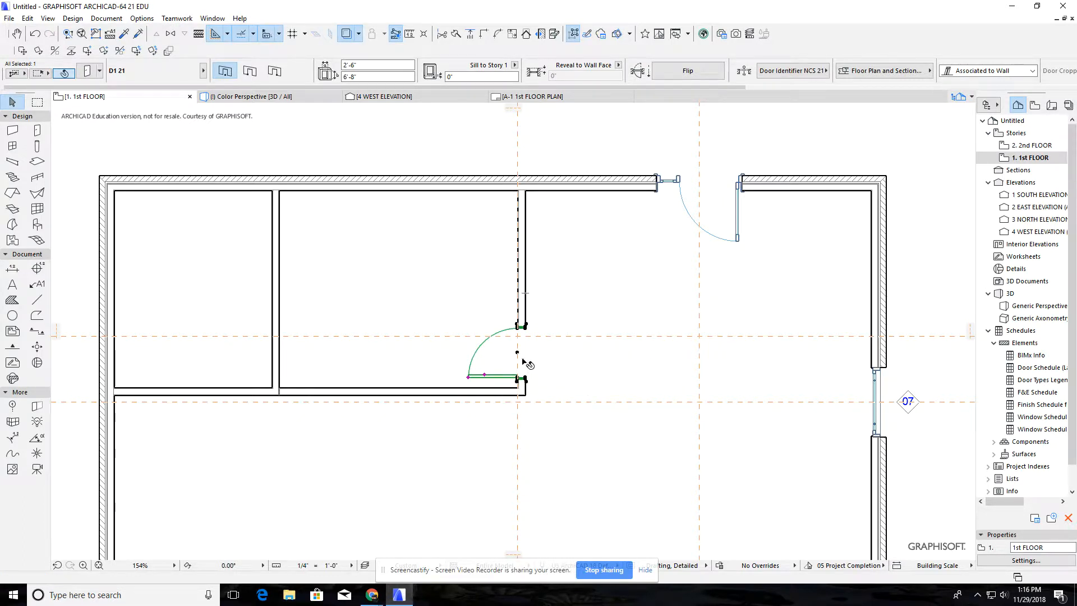
# Shift the interior door a further 2" down along its wall
pyautogui.click(517, 354)
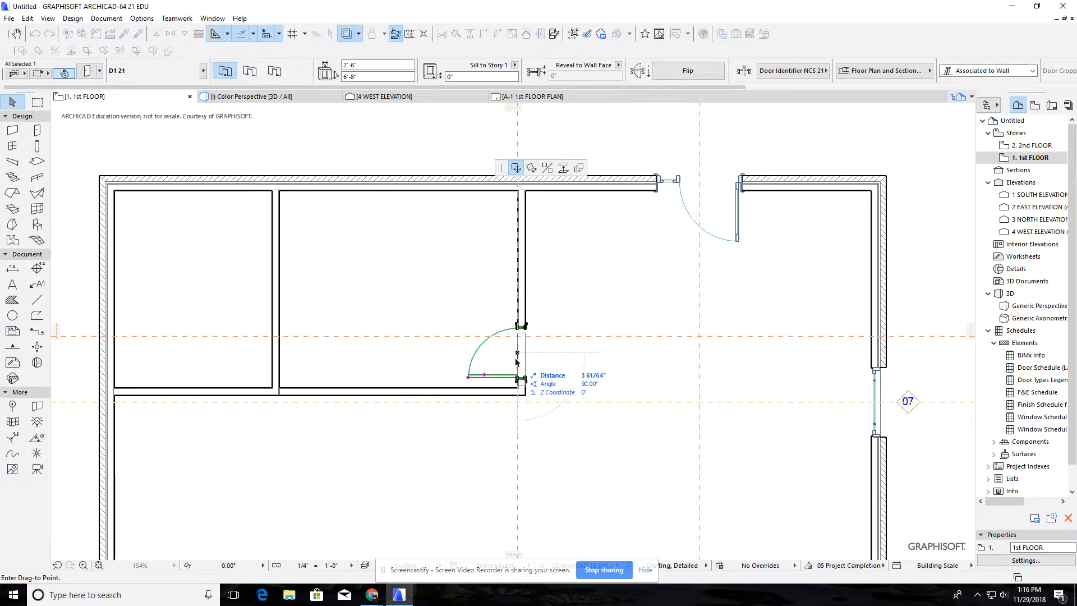
pyautogui.write('2')
pyautogui.press('Return')
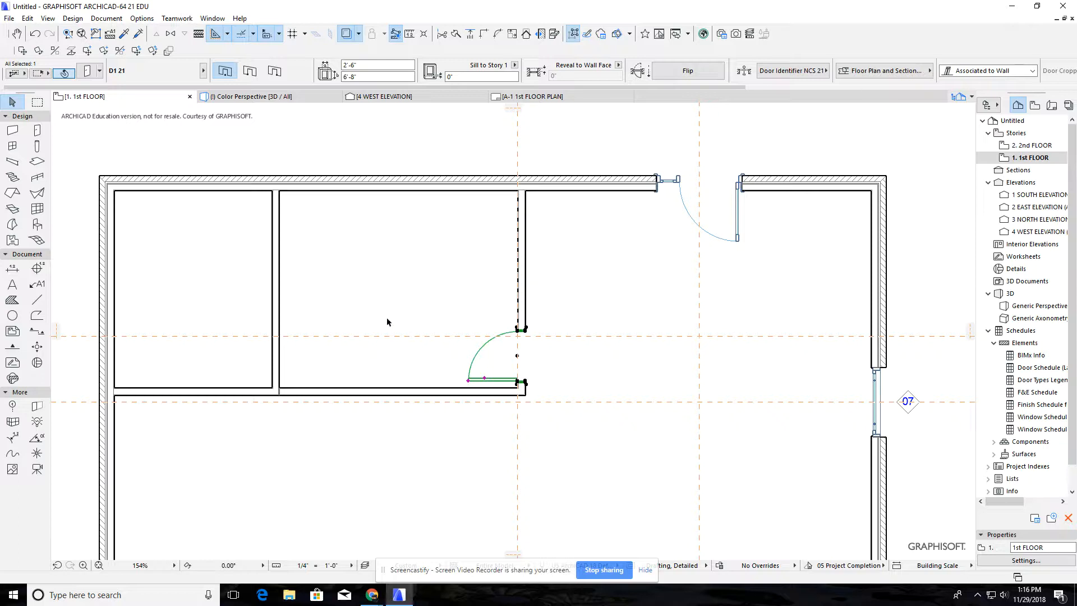
# Erase the upper horizontal guide line, and remove all remaining guide lines from the floor plan
pyautogui.moveTo(457, 266); pyautogui.dragTo(526, 318, button='middle')
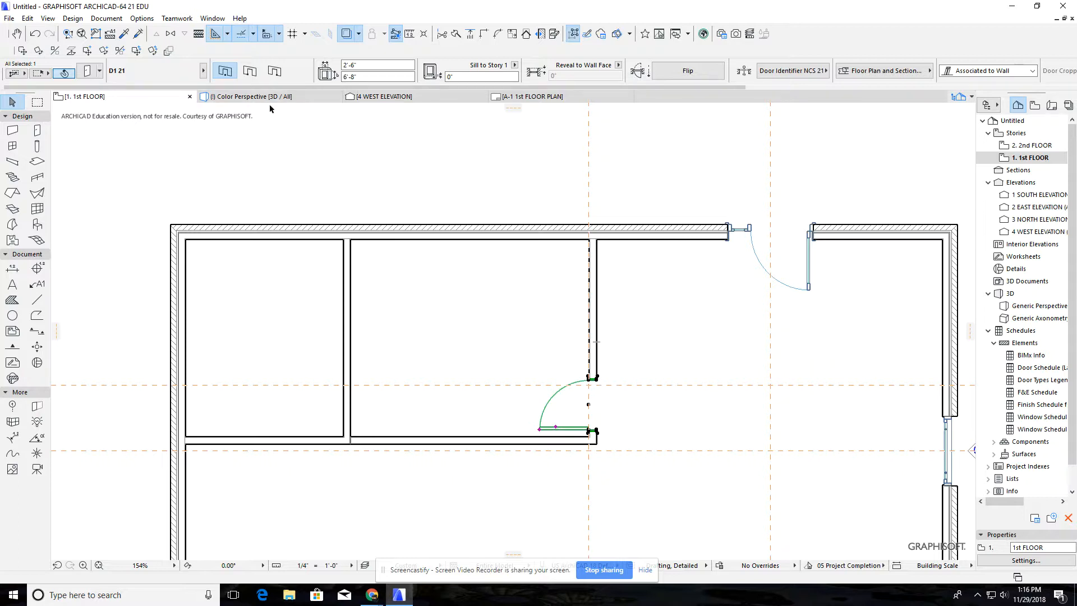
pyautogui.click(227, 35)
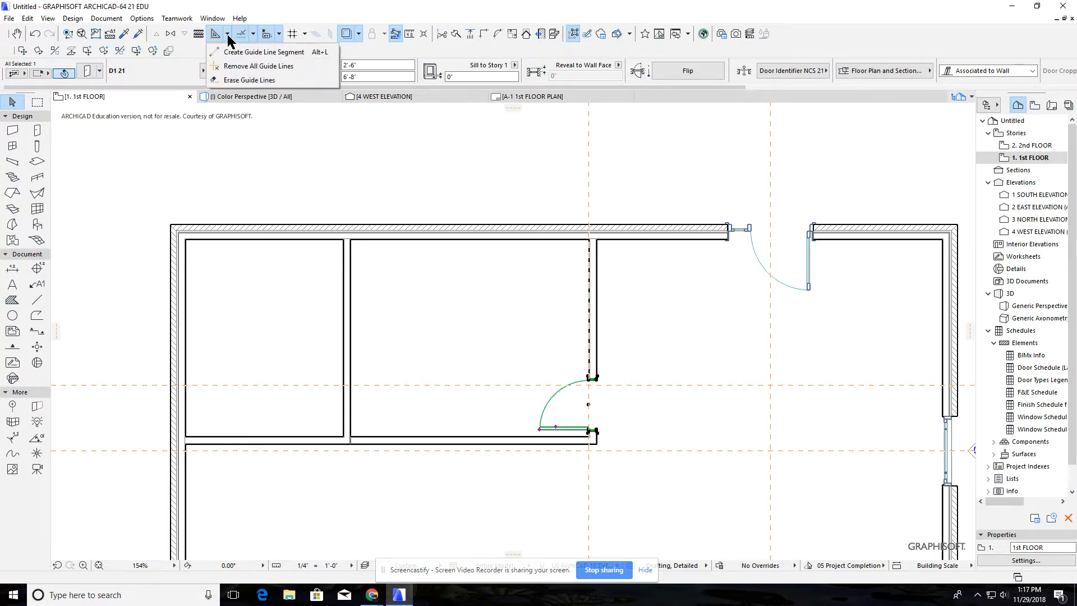
pyautogui.click(265, 81)
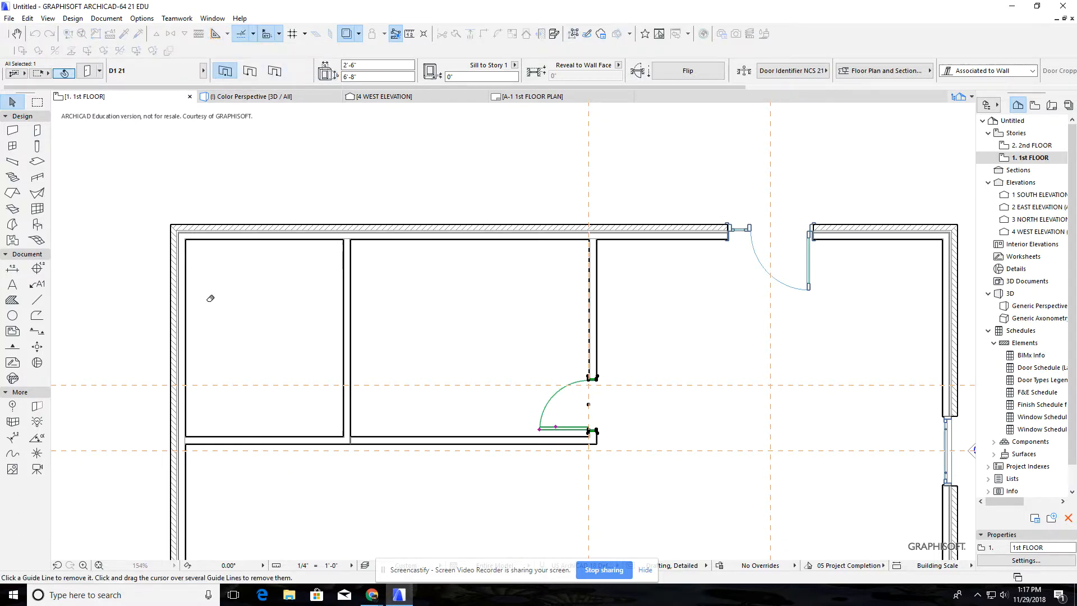
pyautogui.click(216, 382)
pyautogui.rightClick(272, 163)
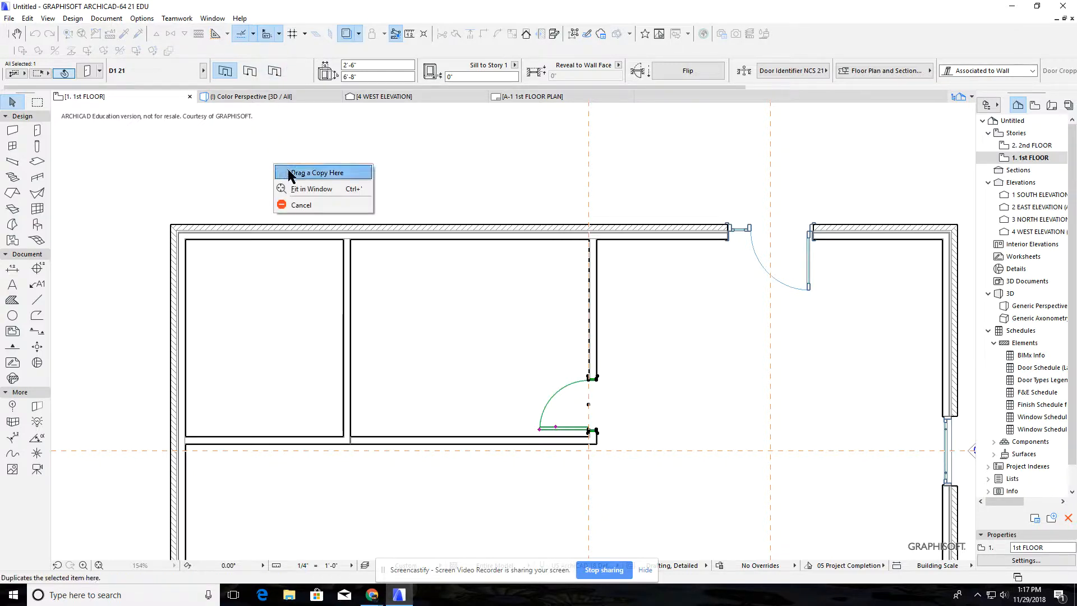
pyautogui.click(301, 205)
pyautogui.click(227, 34)
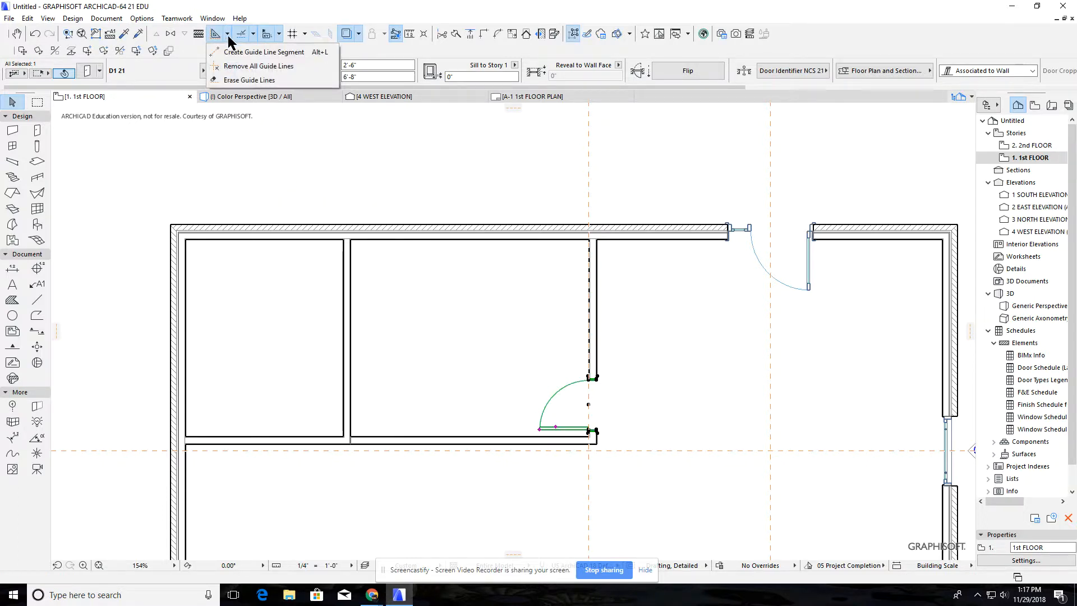
pyautogui.click(241, 66)
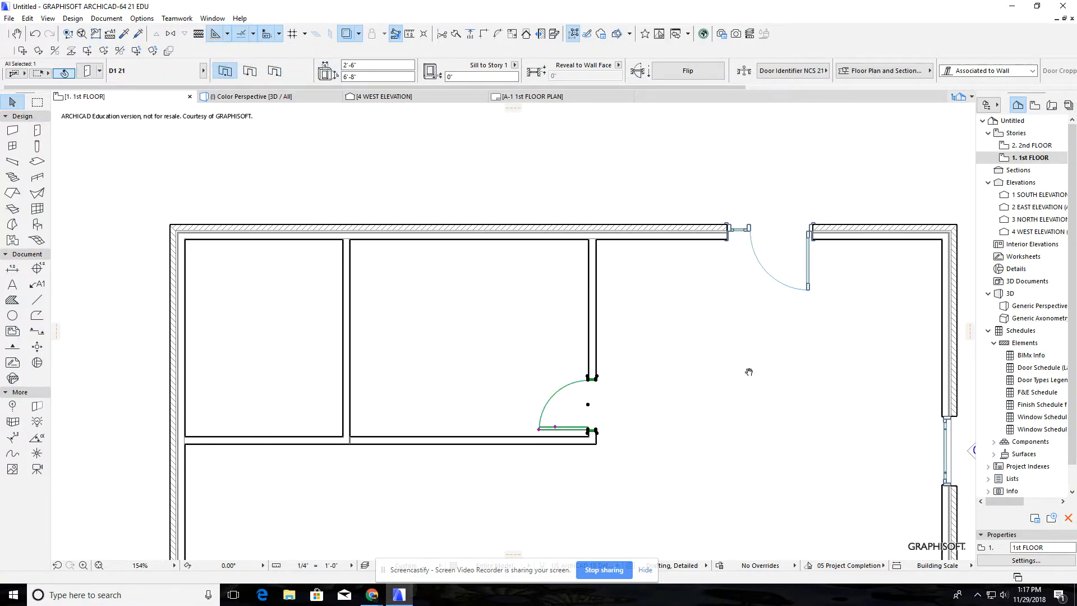
# Change the snap point mode from Half to Distance
pyautogui.scroll(-5, 557, 331)
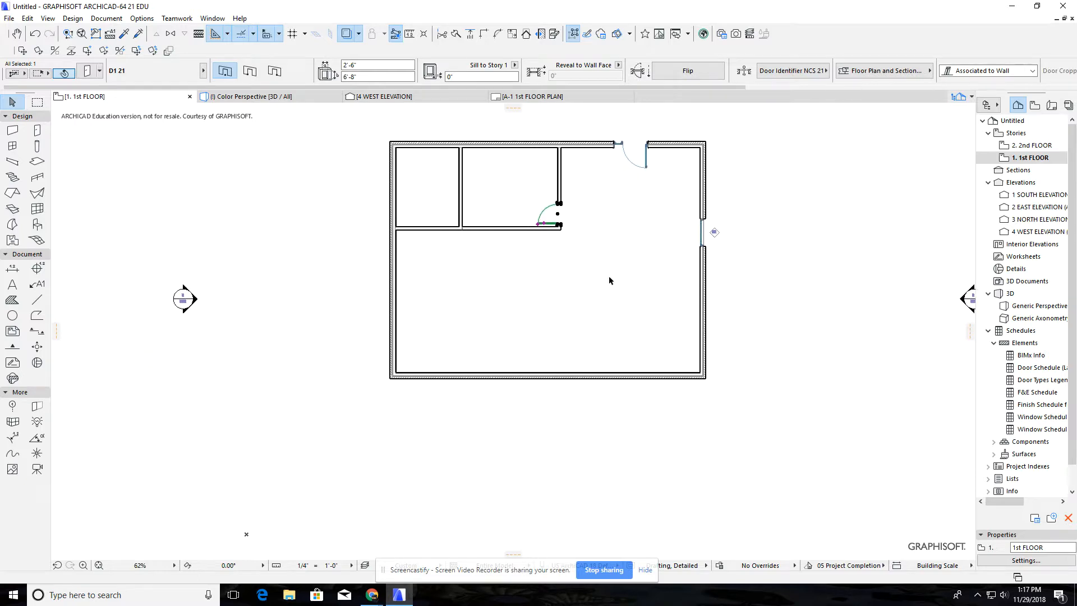
pyautogui.moveTo(610, 280); pyautogui.dragTo(572, 413, button='middle')
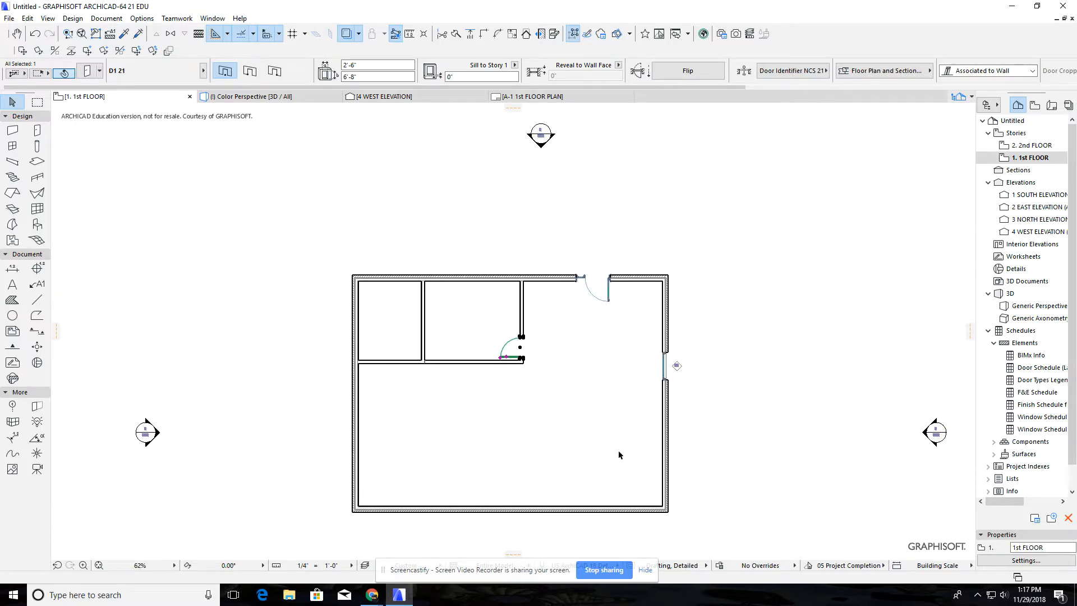
pyautogui.scroll(-1, 611, 447)
pyautogui.scroll(1, 611, 447)
pyautogui.scroll(2, 411, 489)
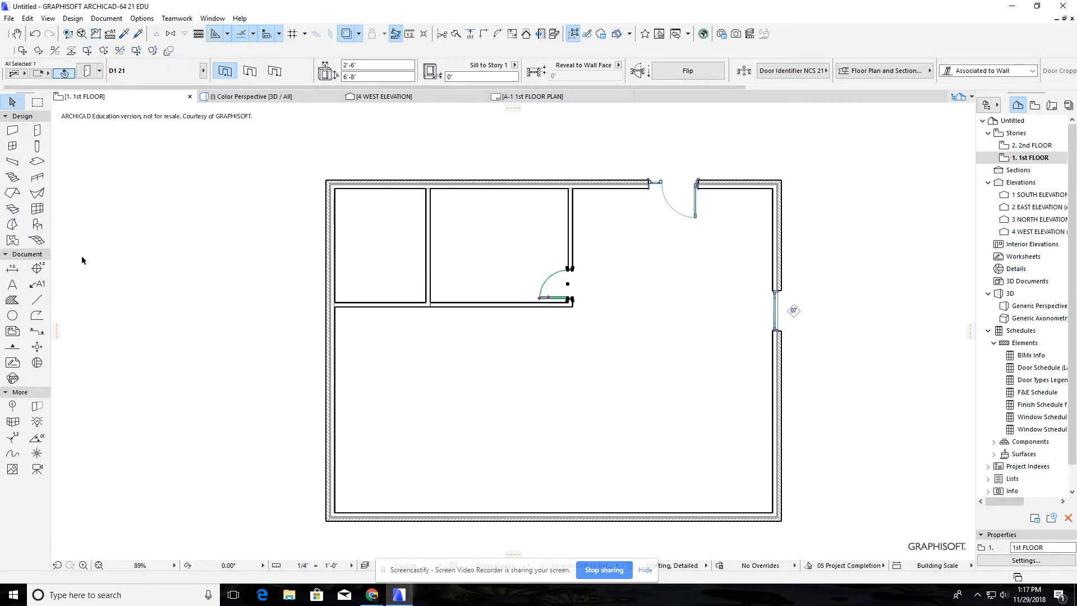
pyautogui.click(12, 130)
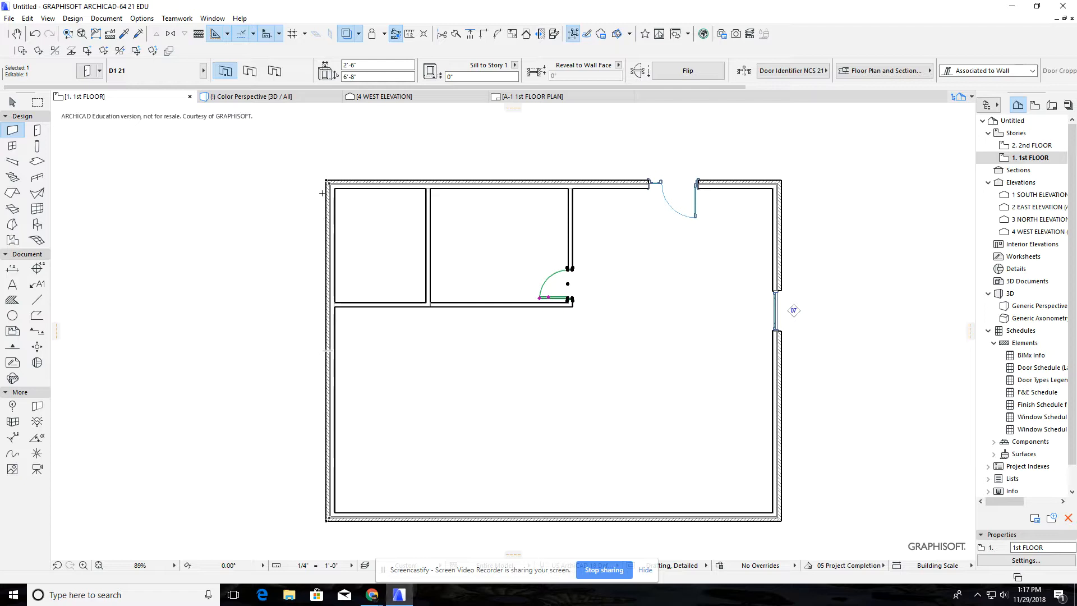
pyautogui.click(253, 34)
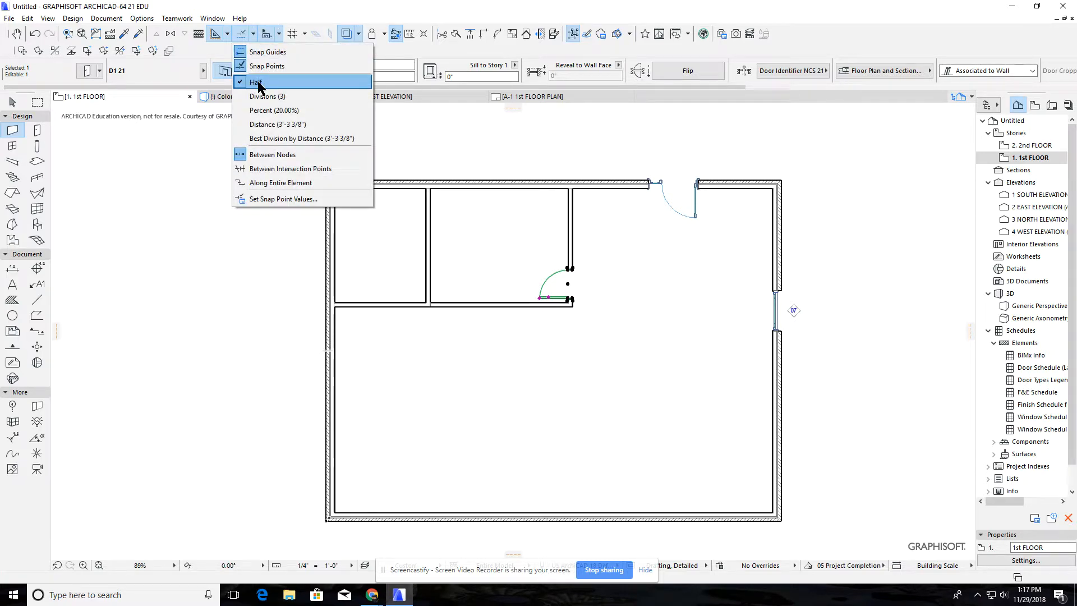
pyautogui.click(254, 36)
pyautogui.click(254, 36)
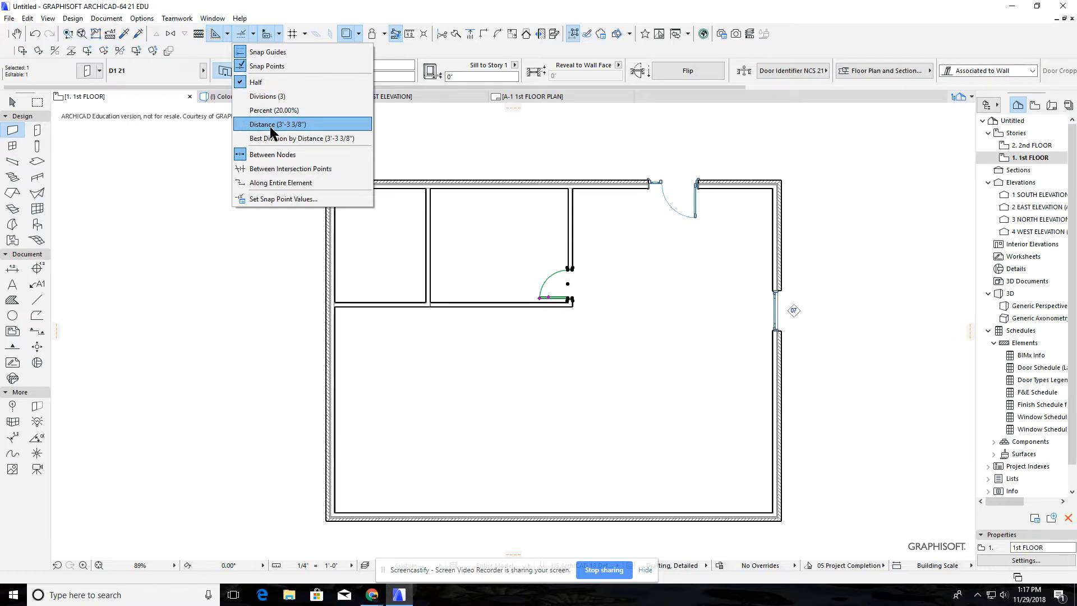
pyautogui.click(241, 125)
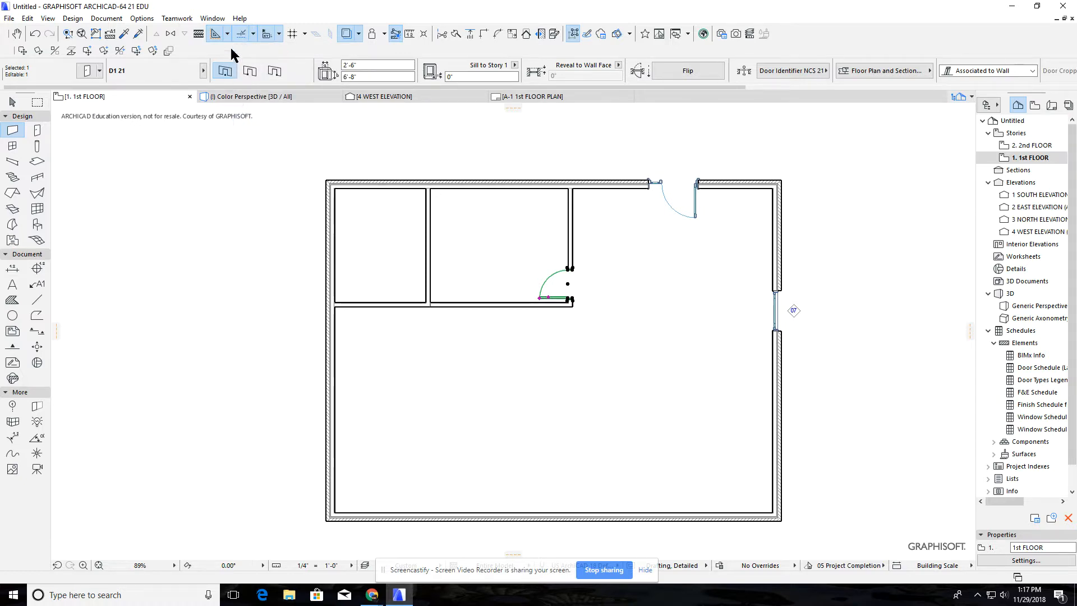
# Set the snap point distance value to 3'
pyautogui.click(252, 35)
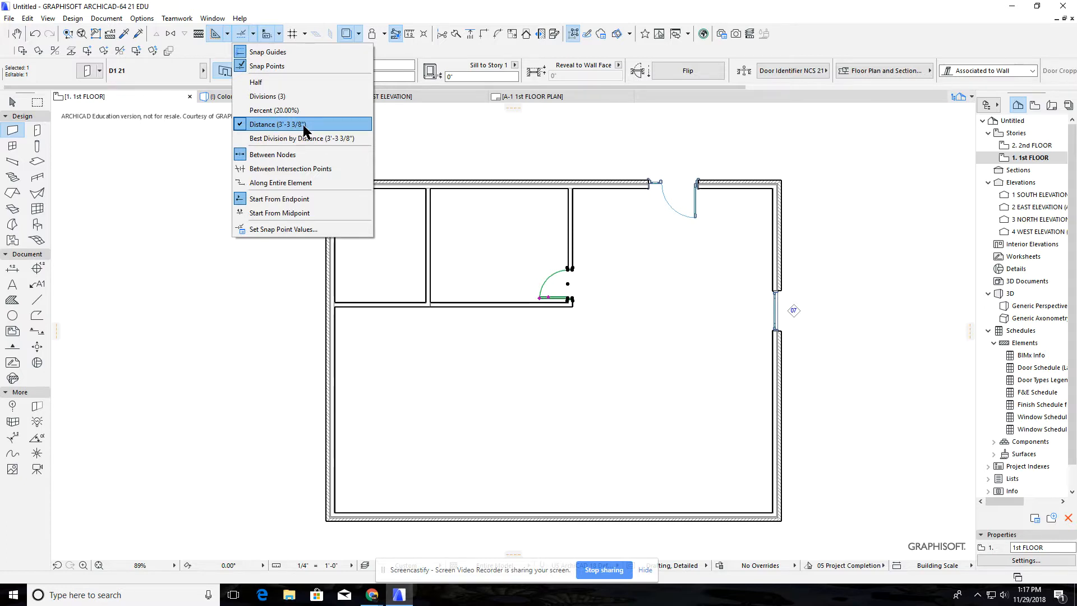
pyautogui.click(279, 230)
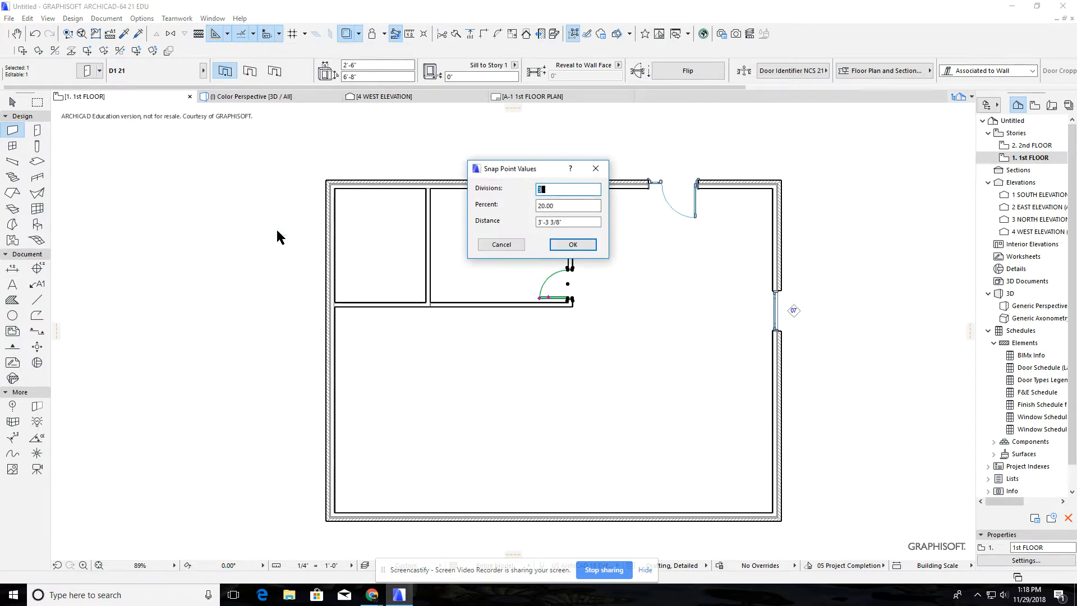
pyautogui.press('Tab')
pyautogui.press('Tab')
pyautogui.write('3')
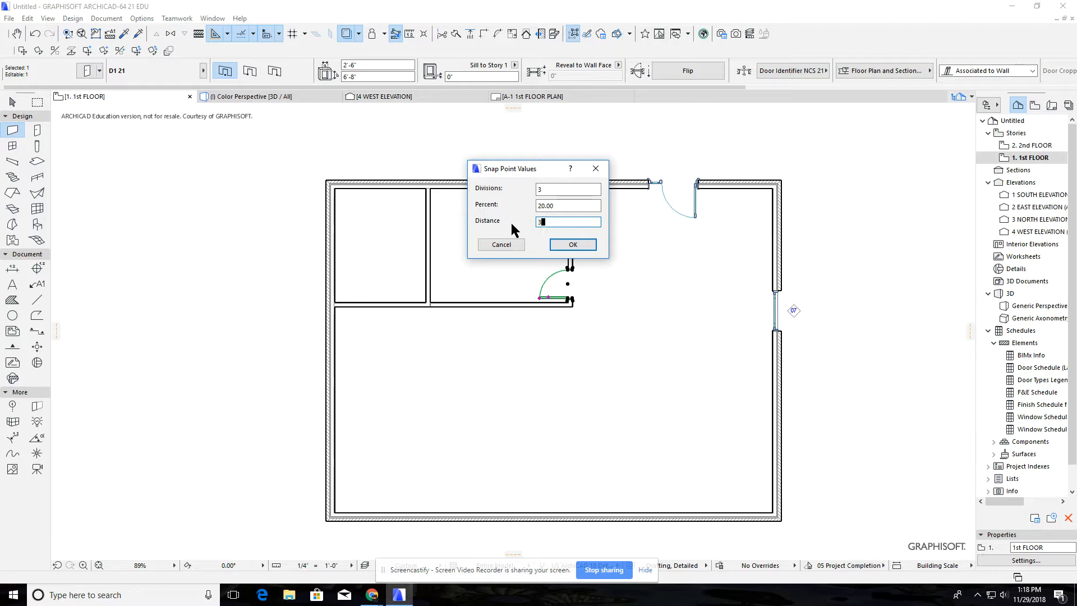
pyautogui.click(568, 248)
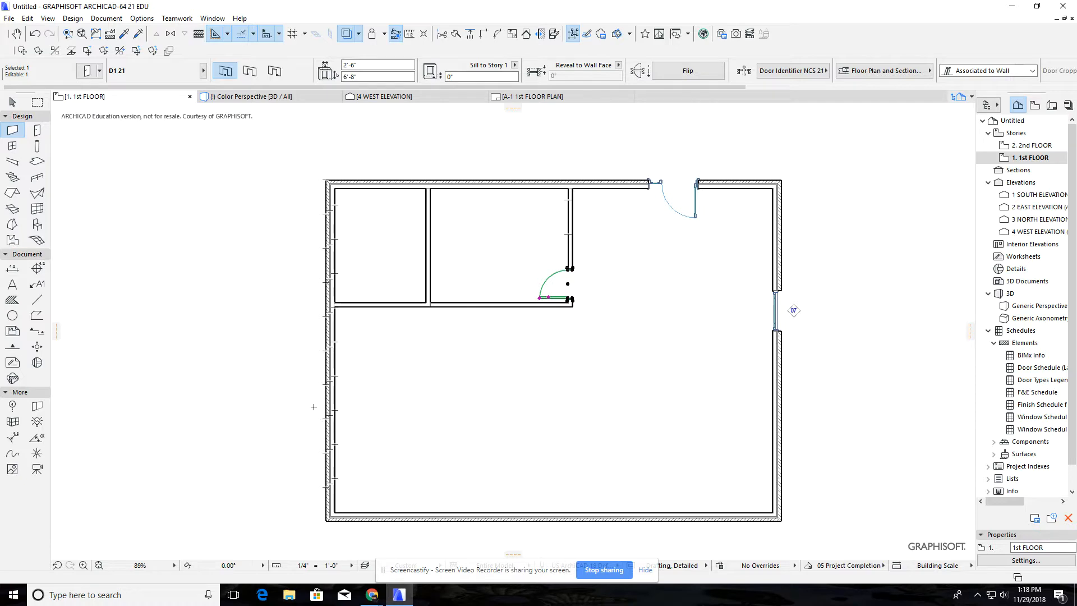
# Place a 3'-6" by 6' W Double Hung 21 window in the left exterior wall, centred on the third 3' snap point above the lower corner
pyautogui.scroll(2, 313, 406)
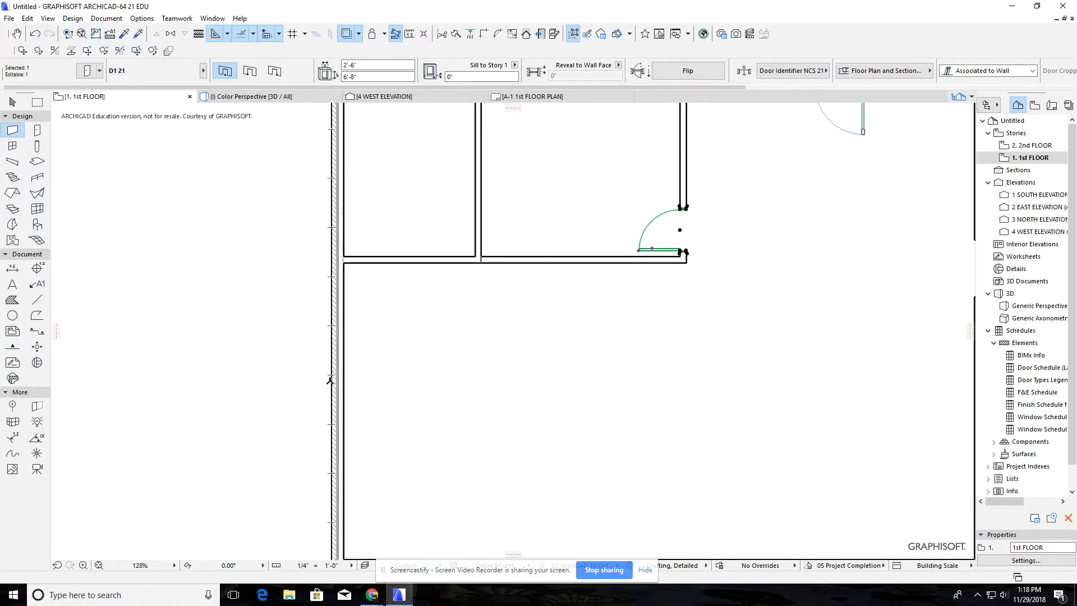
pyautogui.moveTo(295, 476); pyautogui.dragTo(285, 332, button='middle')
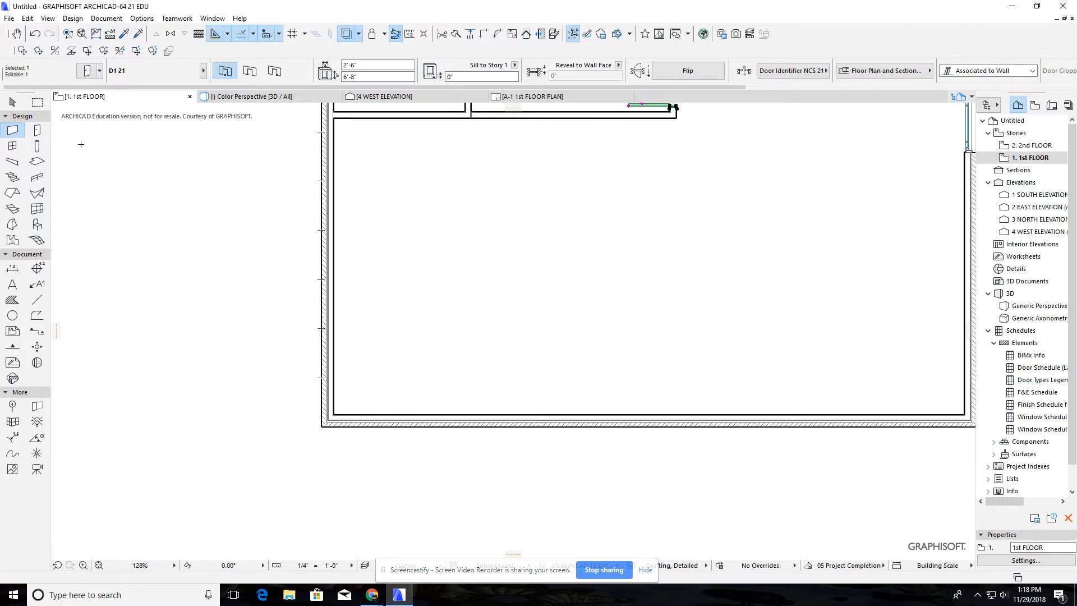
pyautogui.click(12, 145)
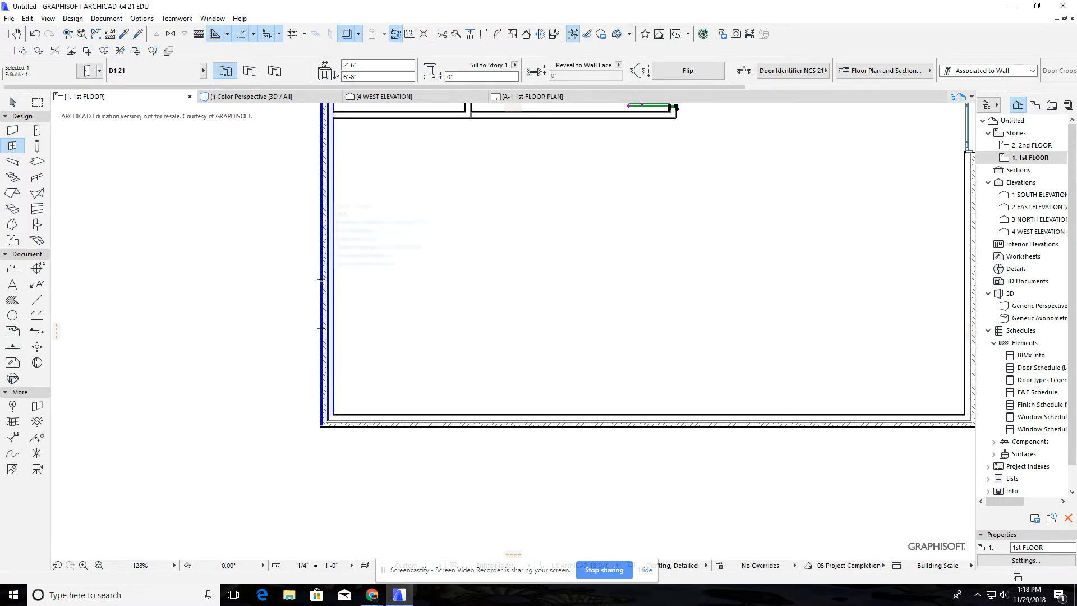
pyautogui.press('Escape')
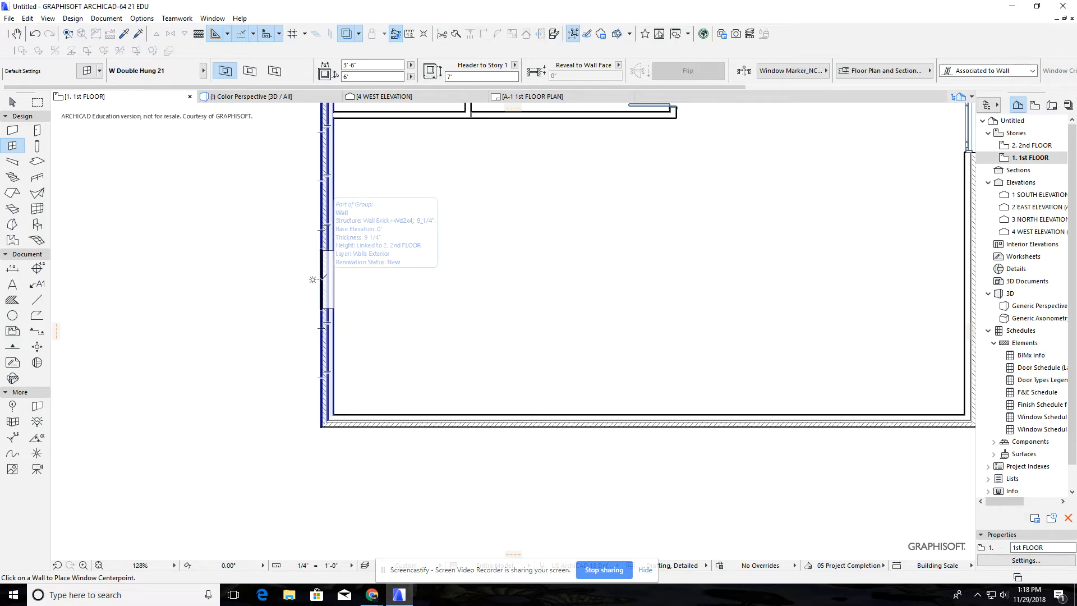
pyautogui.click(321, 279)
pyautogui.click(361, 279)
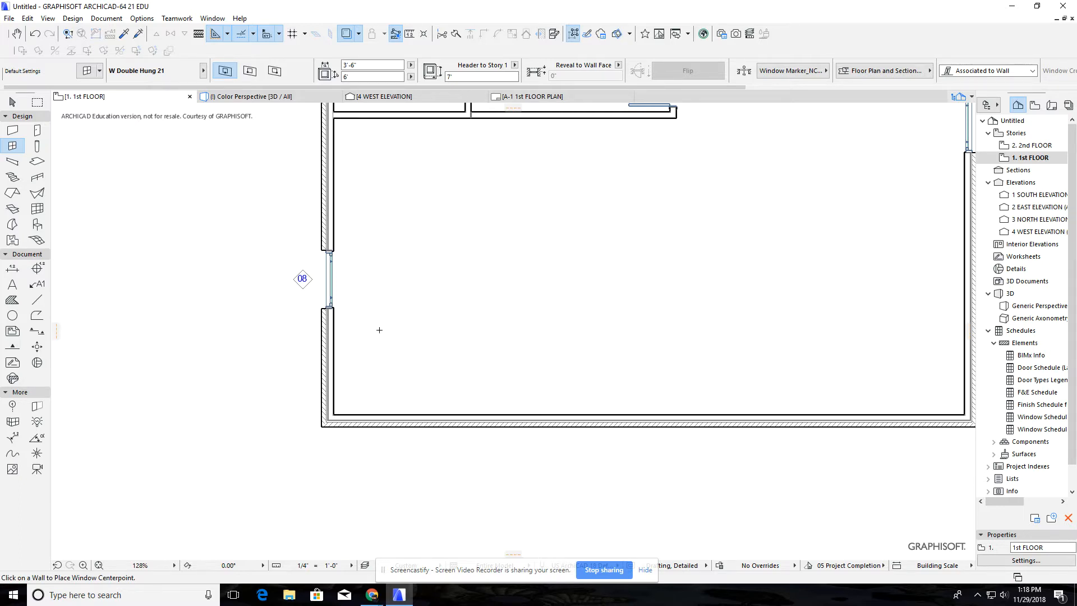
# Set the snap point divisions value to 6 and change the snap point mode to Divisions
pyautogui.click(255, 34)
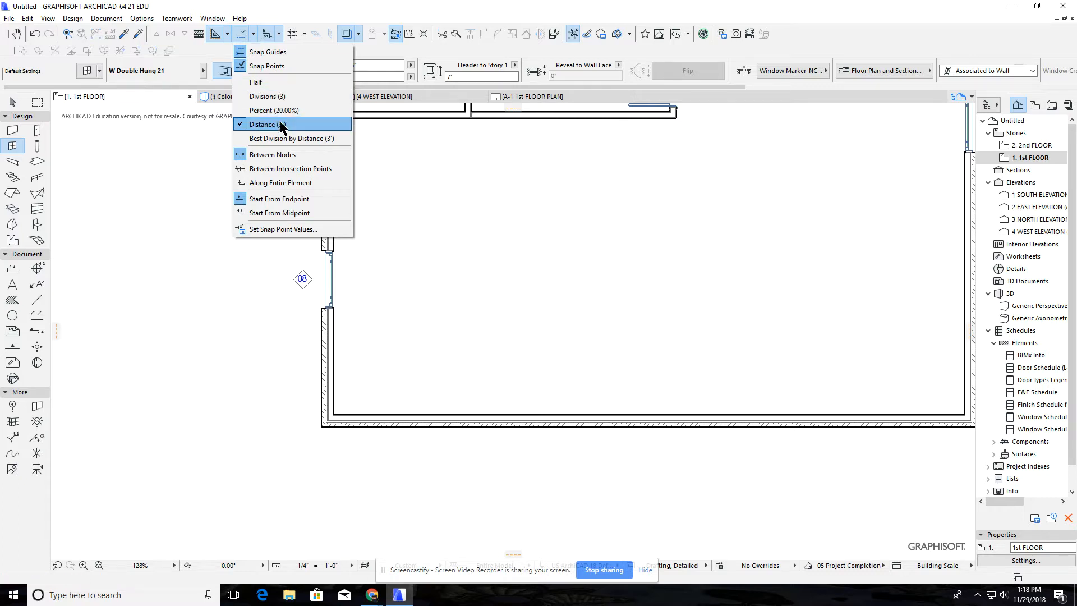
pyautogui.click(283, 229)
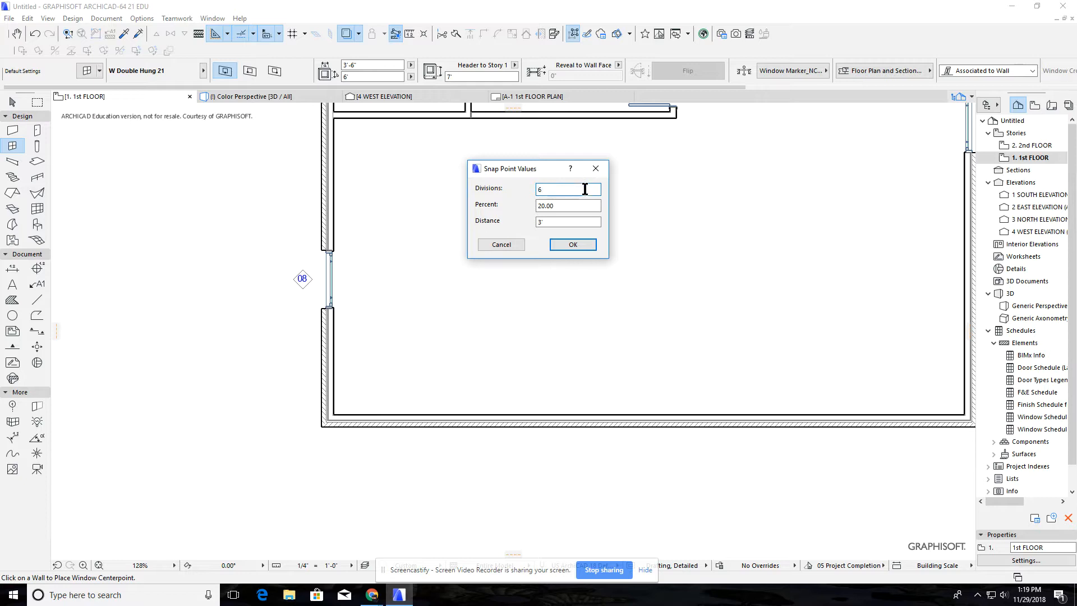
pyautogui.click(573, 244)
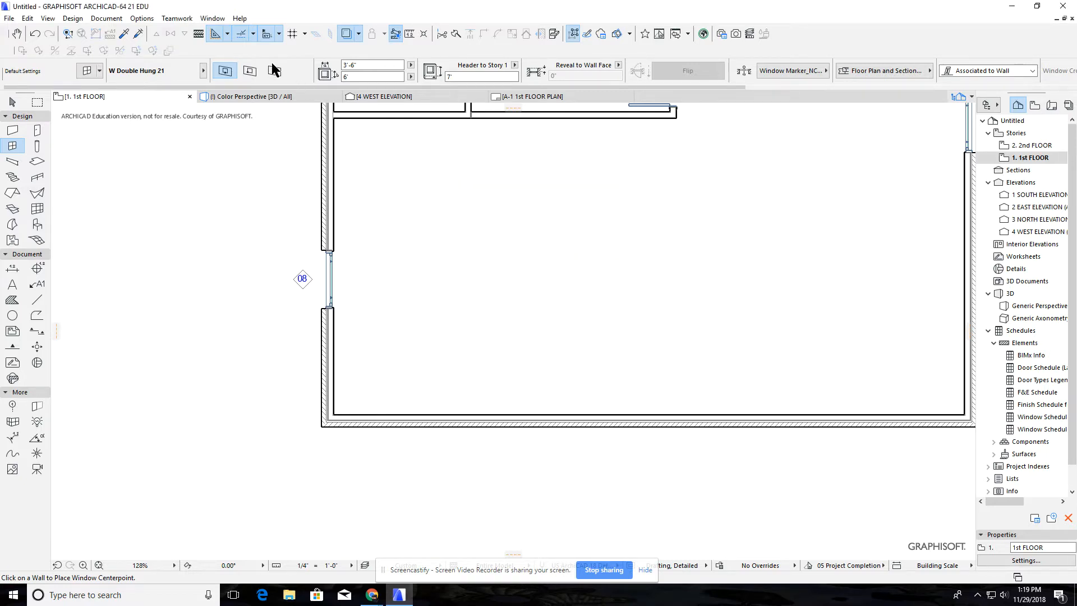
pyautogui.click(252, 37)
pyautogui.click(274, 95)
# Place a 3'-6" by 6' W Double Hung 21 window in the lower exterior wall, centred on the first one-sixth division point from the left corner
pyautogui.click(253, 34)
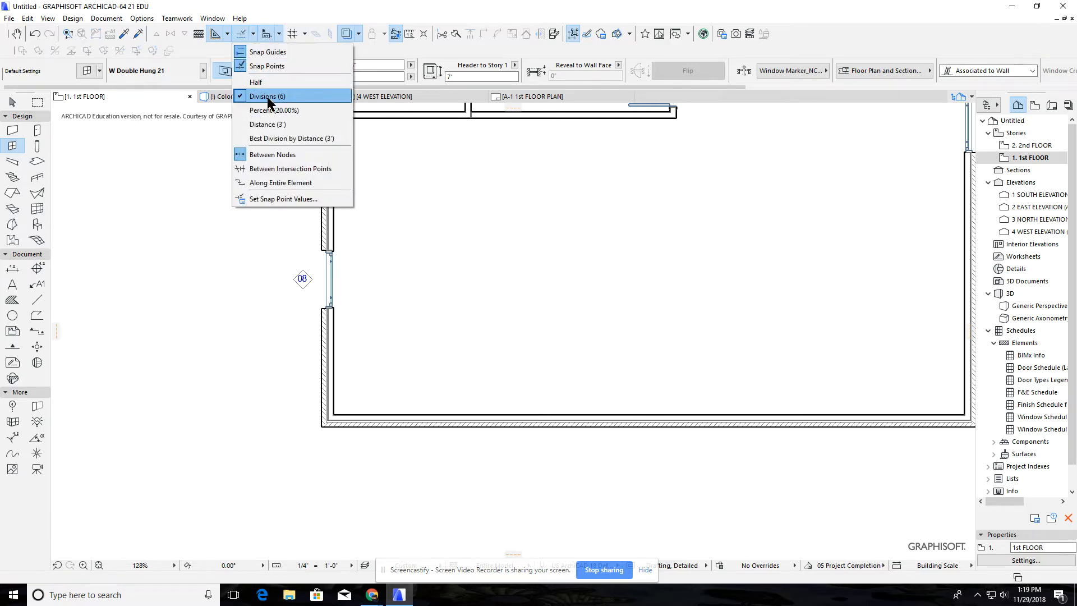
pyautogui.click(264, 124)
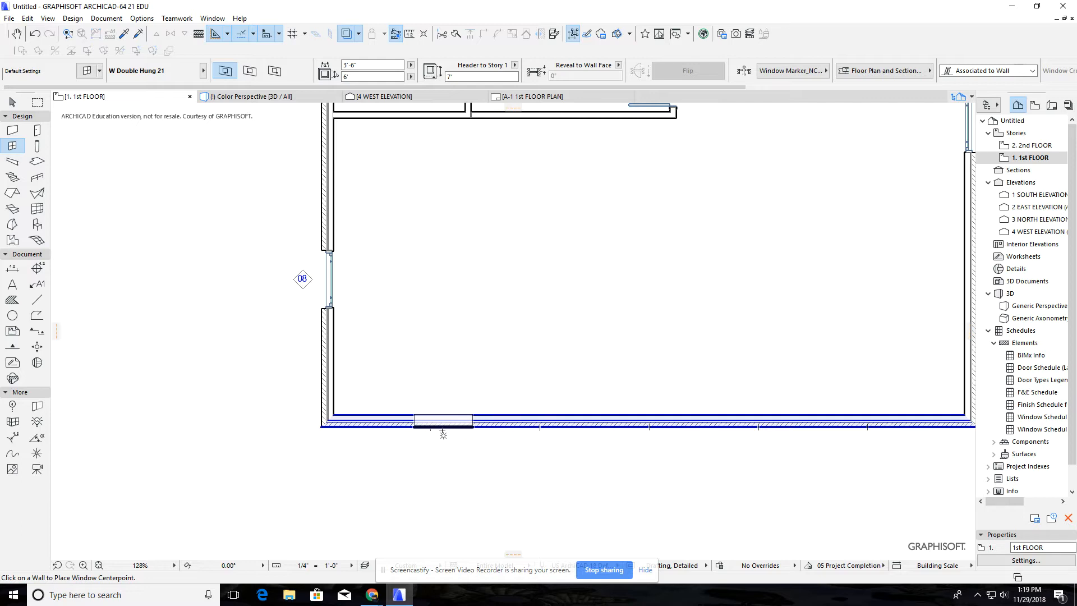
pyautogui.click(430, 425)
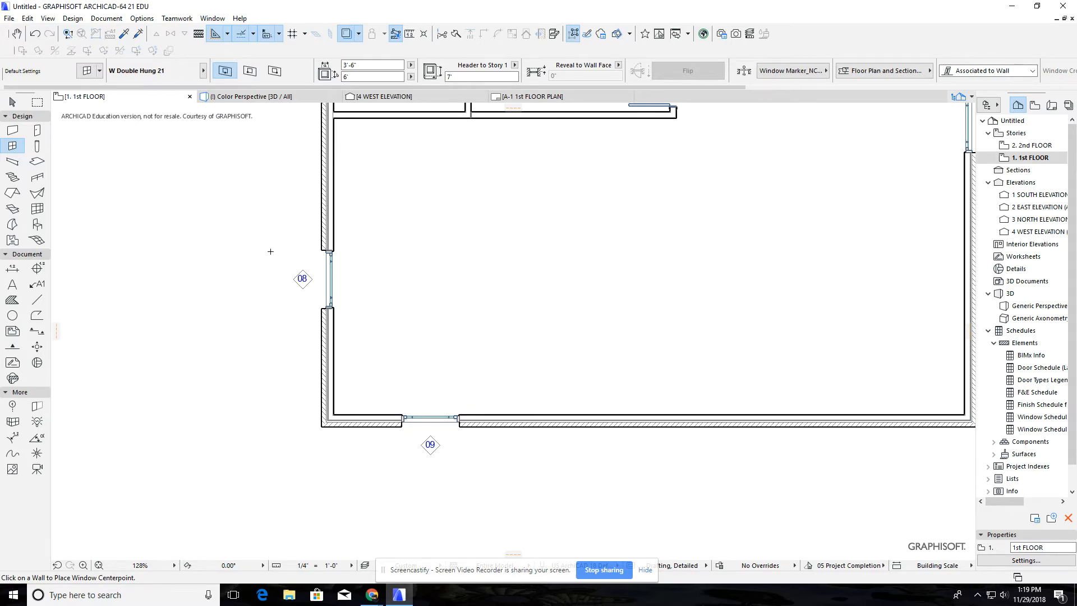
# Switch the snap point mode to Distance (3') and toggle the tracker display
pyautogui.click(254, 34)
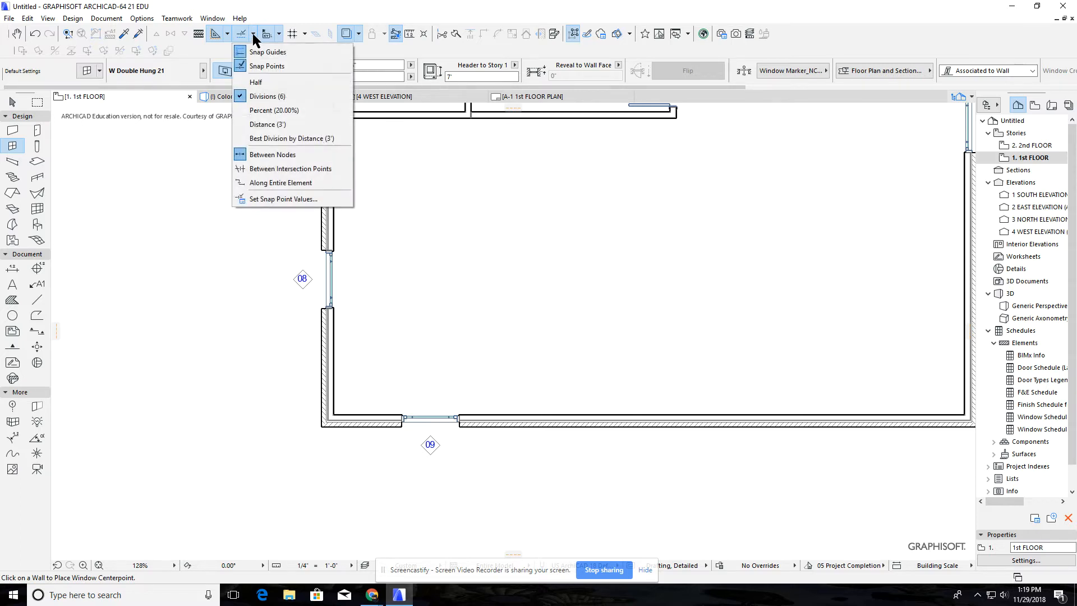
pyautogui.click(278, 125)
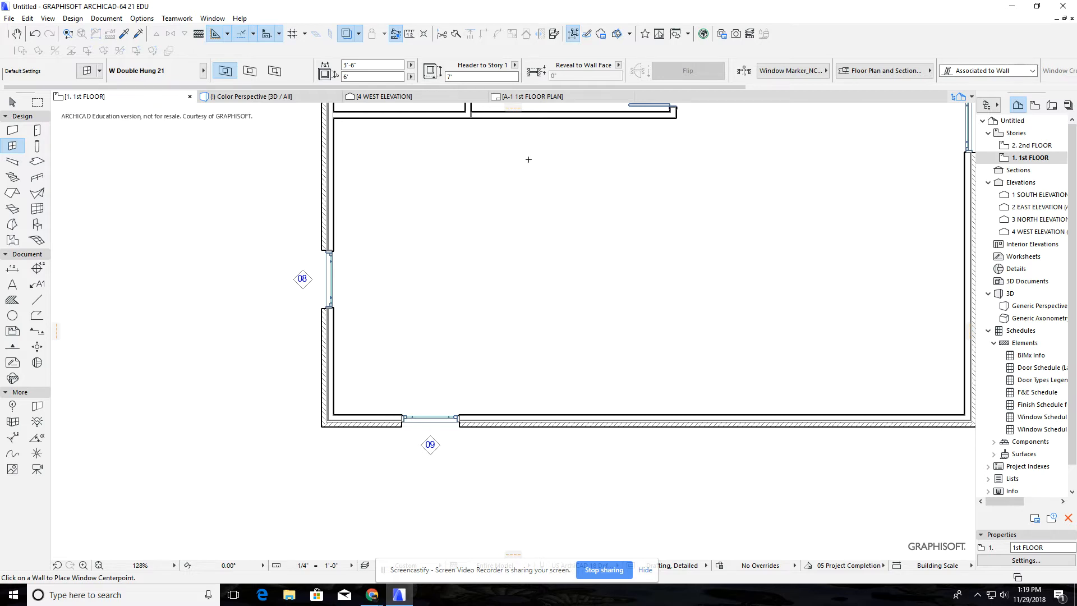
pyautogui.click(264, 35)
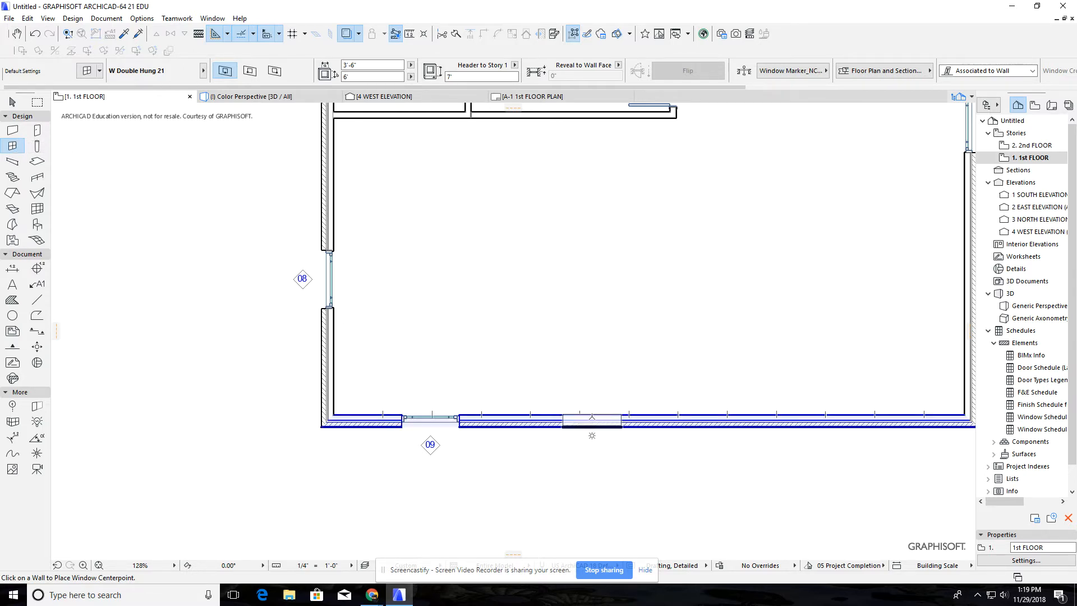
pyautogui.click(262, 39)
pyautogui.click(265, 33)
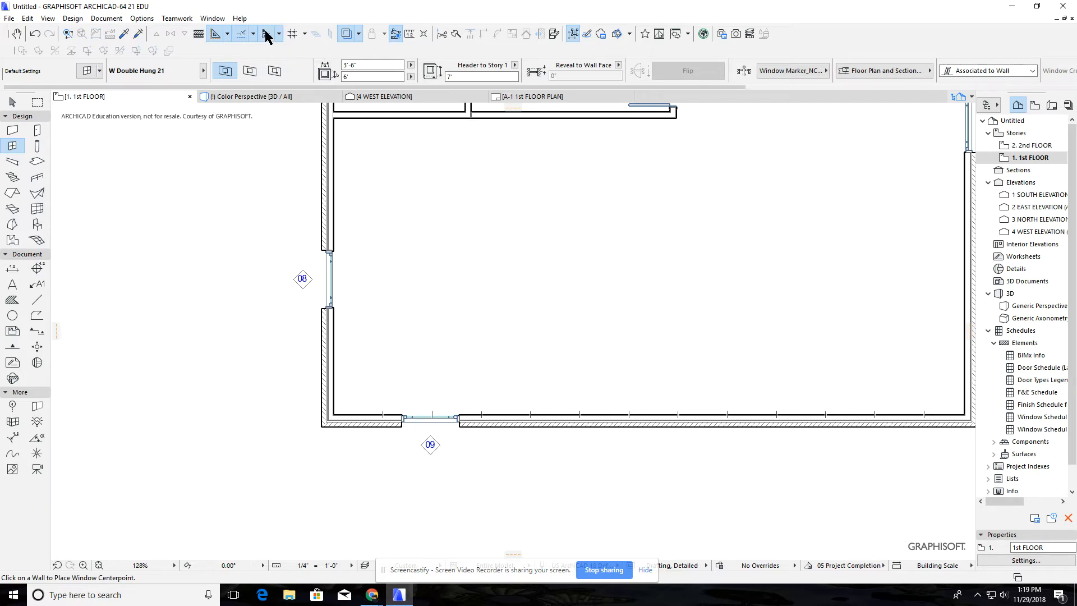
# Try to place a vertical guide line beside the left exterior wall near its upper corner
pyautogui.scroll(-2, 524, 452)
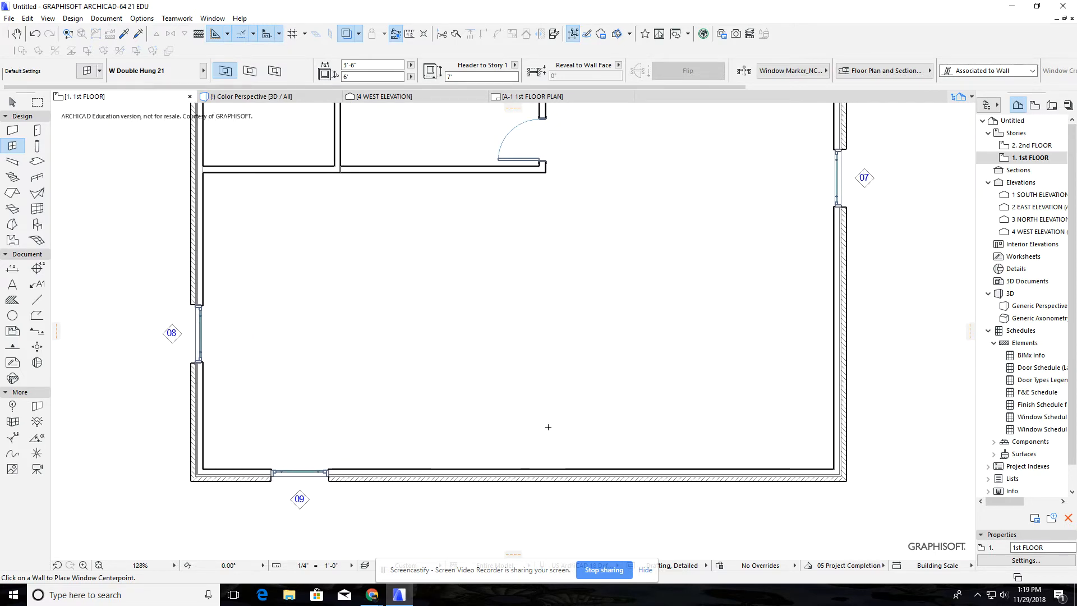
pyautogui.scroll(-2, 599, 303)
pyautogui.moveTo(599, 303); pyautogui.dragTo(591, 347, button='middle')
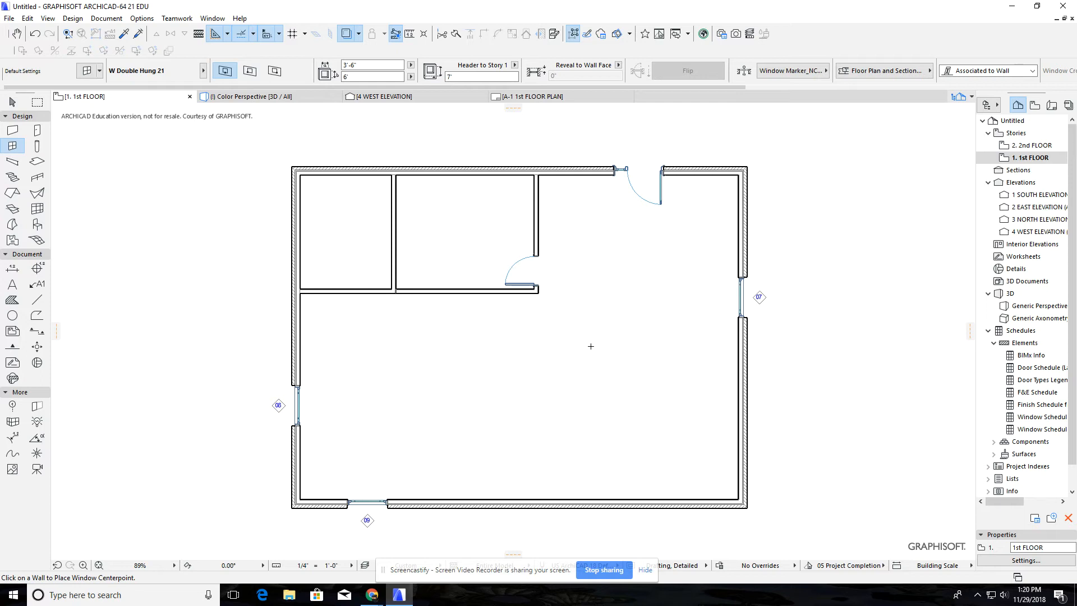
pyautogui.scroll(3, 344, 212)
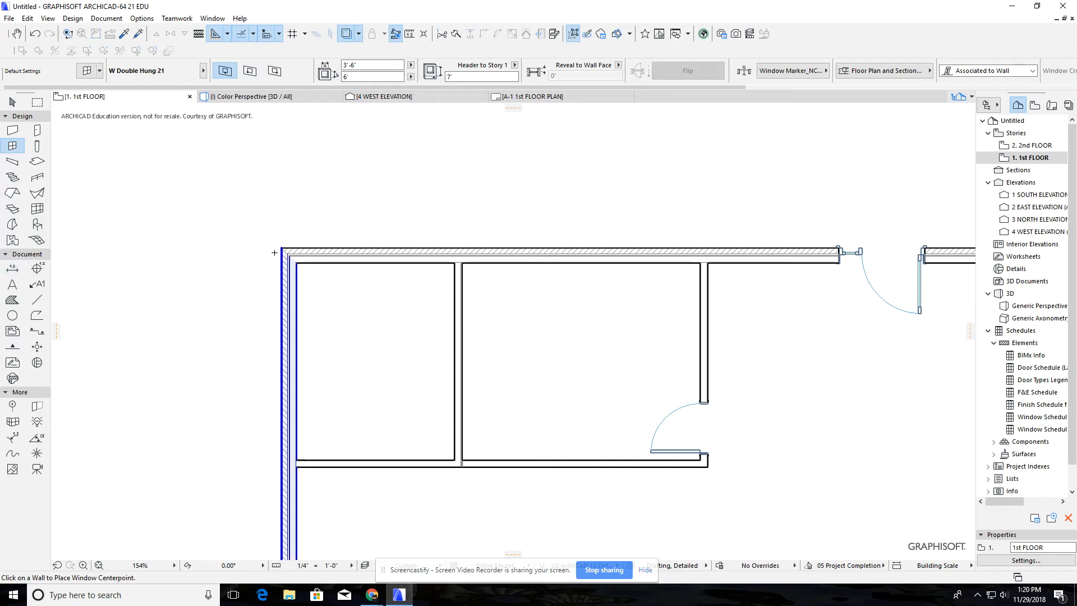
pyautogui.press('Escape')
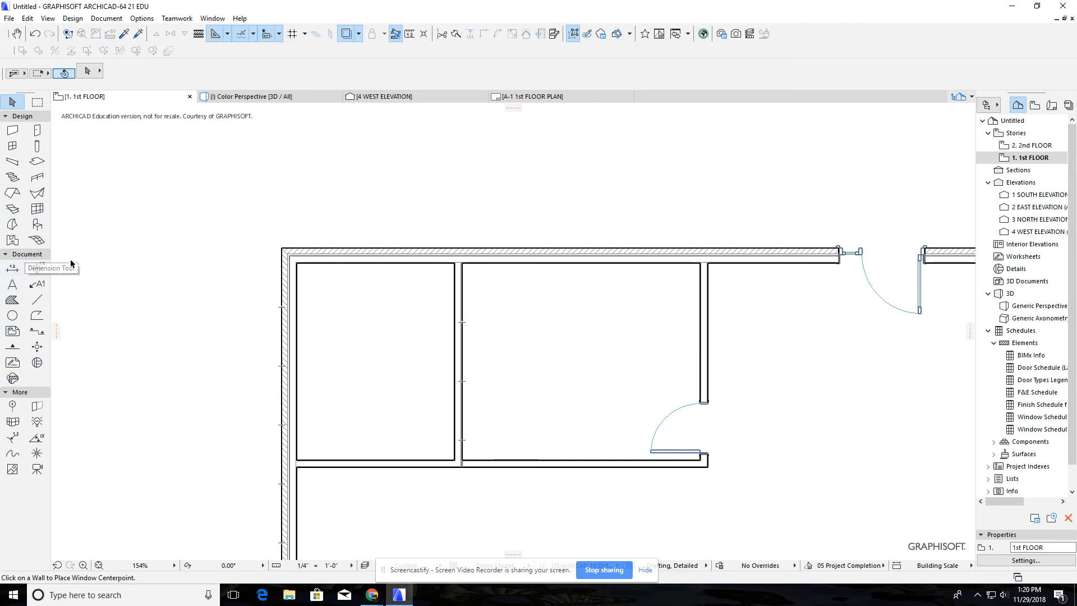
pyautogui.moveTo(58, 335); pyautogui.dragTo(211, 271)
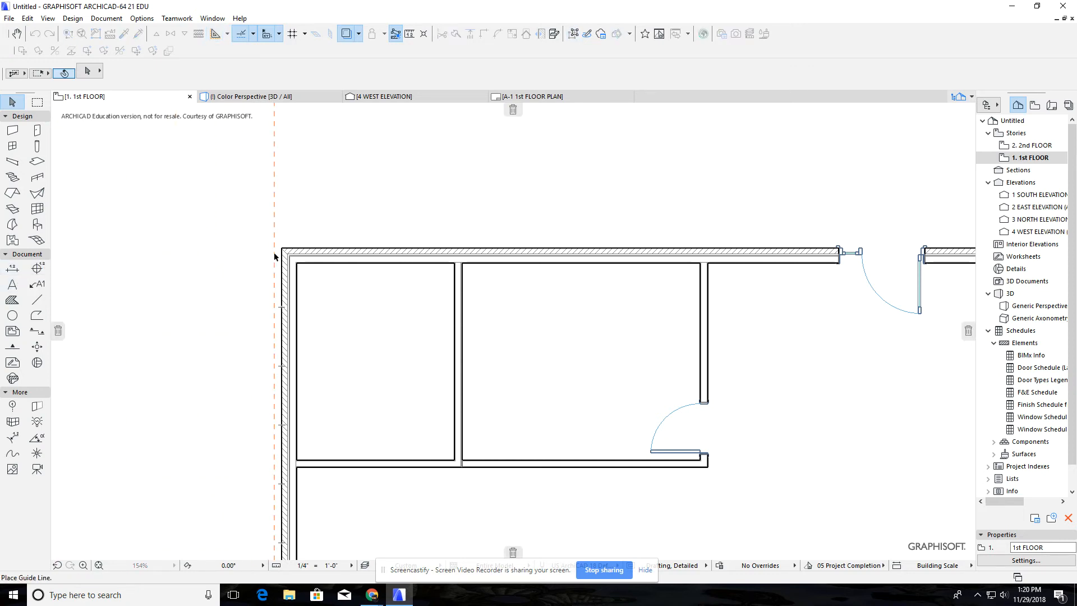
pyautogui.moveTo(274, 257); pyautogui.dragTo(342, 211)
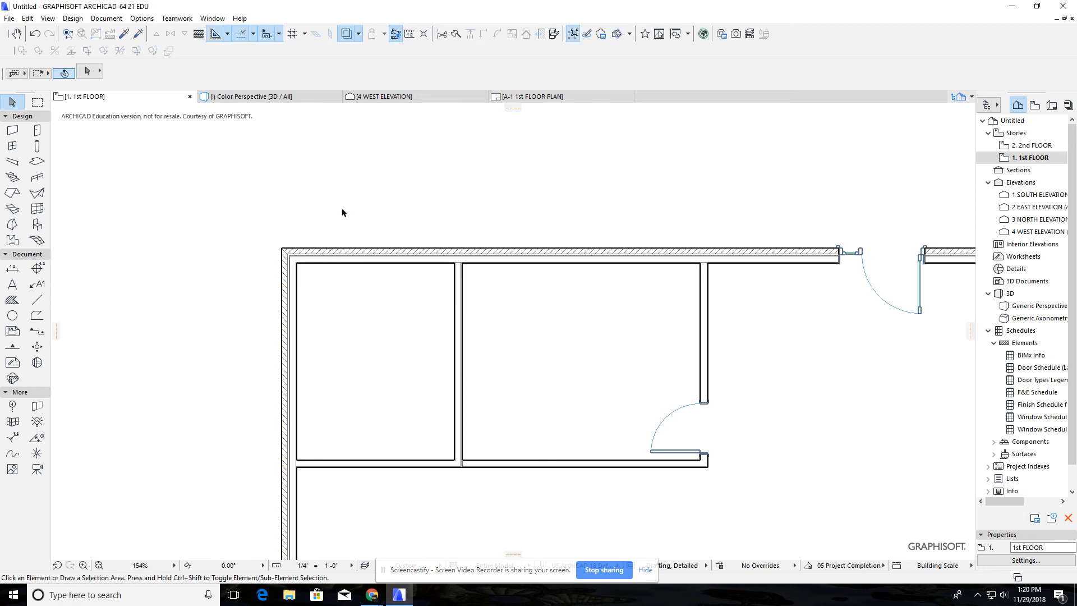
pyautogui.scroll(-3, 772, 385)
pyautogui.moveTo(823, 444); pyautogui.dragTo(674, 286, button='middle')
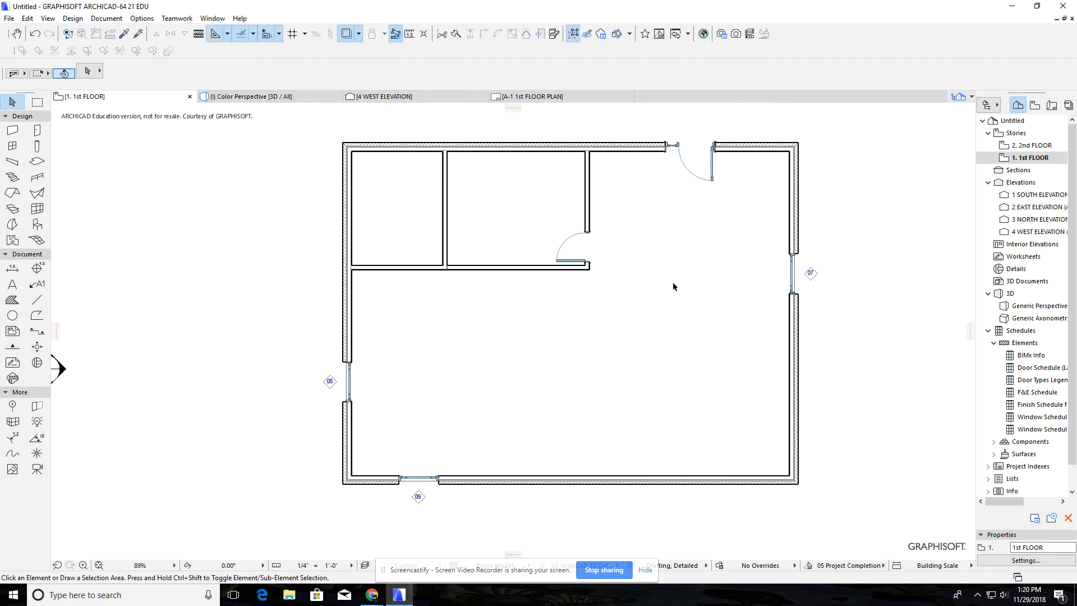
pyautogui.scroll(-1, 675, 321)
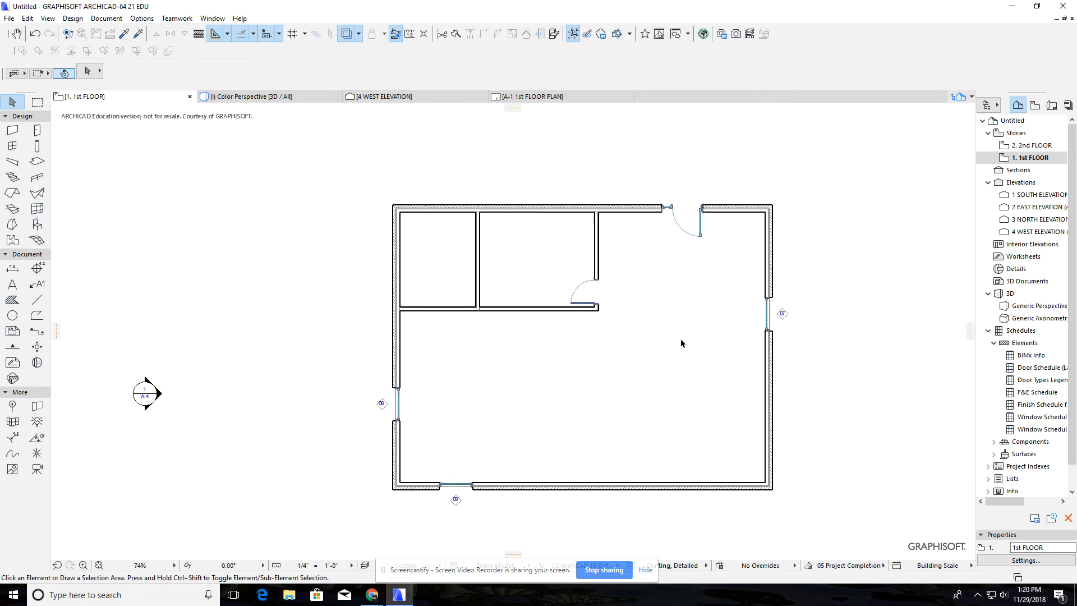